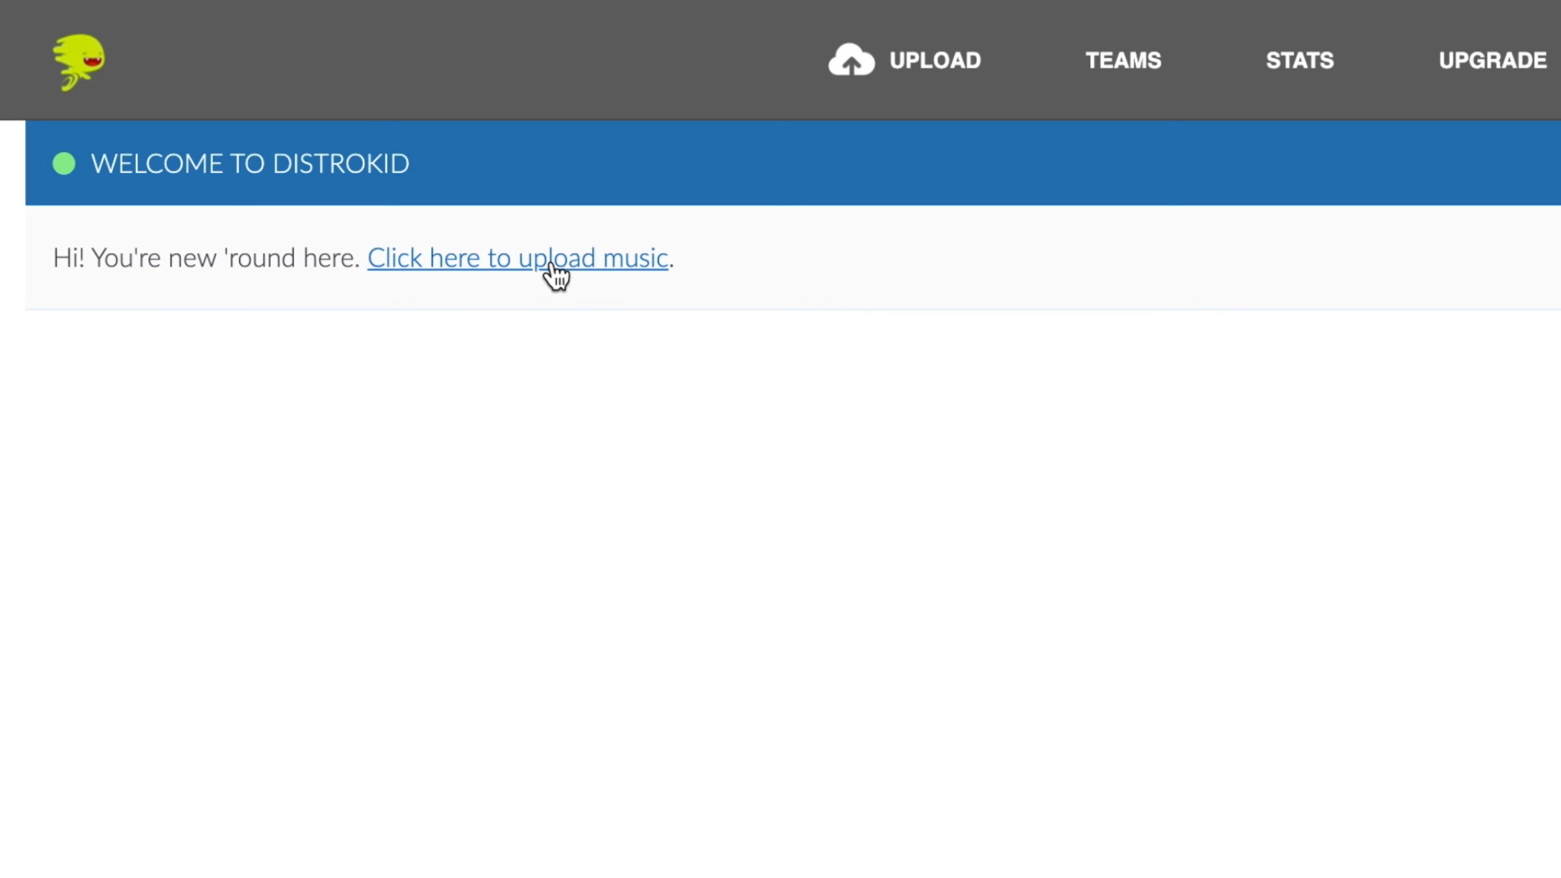
Open the music upload form from the welcome message.
click(552, 265)
scroll(781, 439, down, 3)
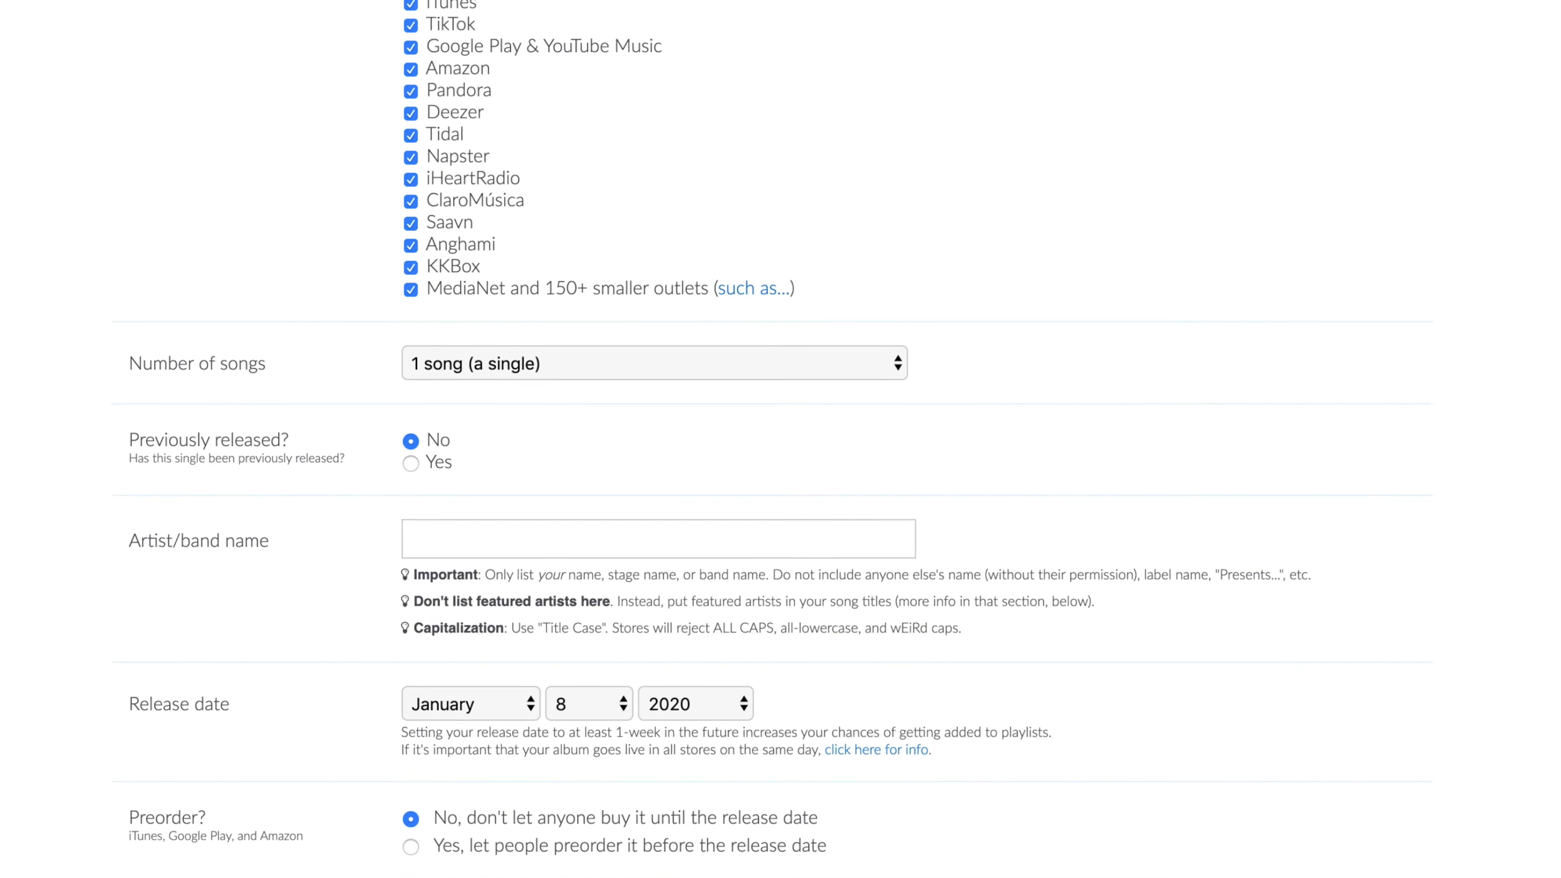
Deselect the Anghami, KKBox and MediaNet outlets in the store list and select them again.
click(411, 234)
click(411, 211)
click(409, 189)
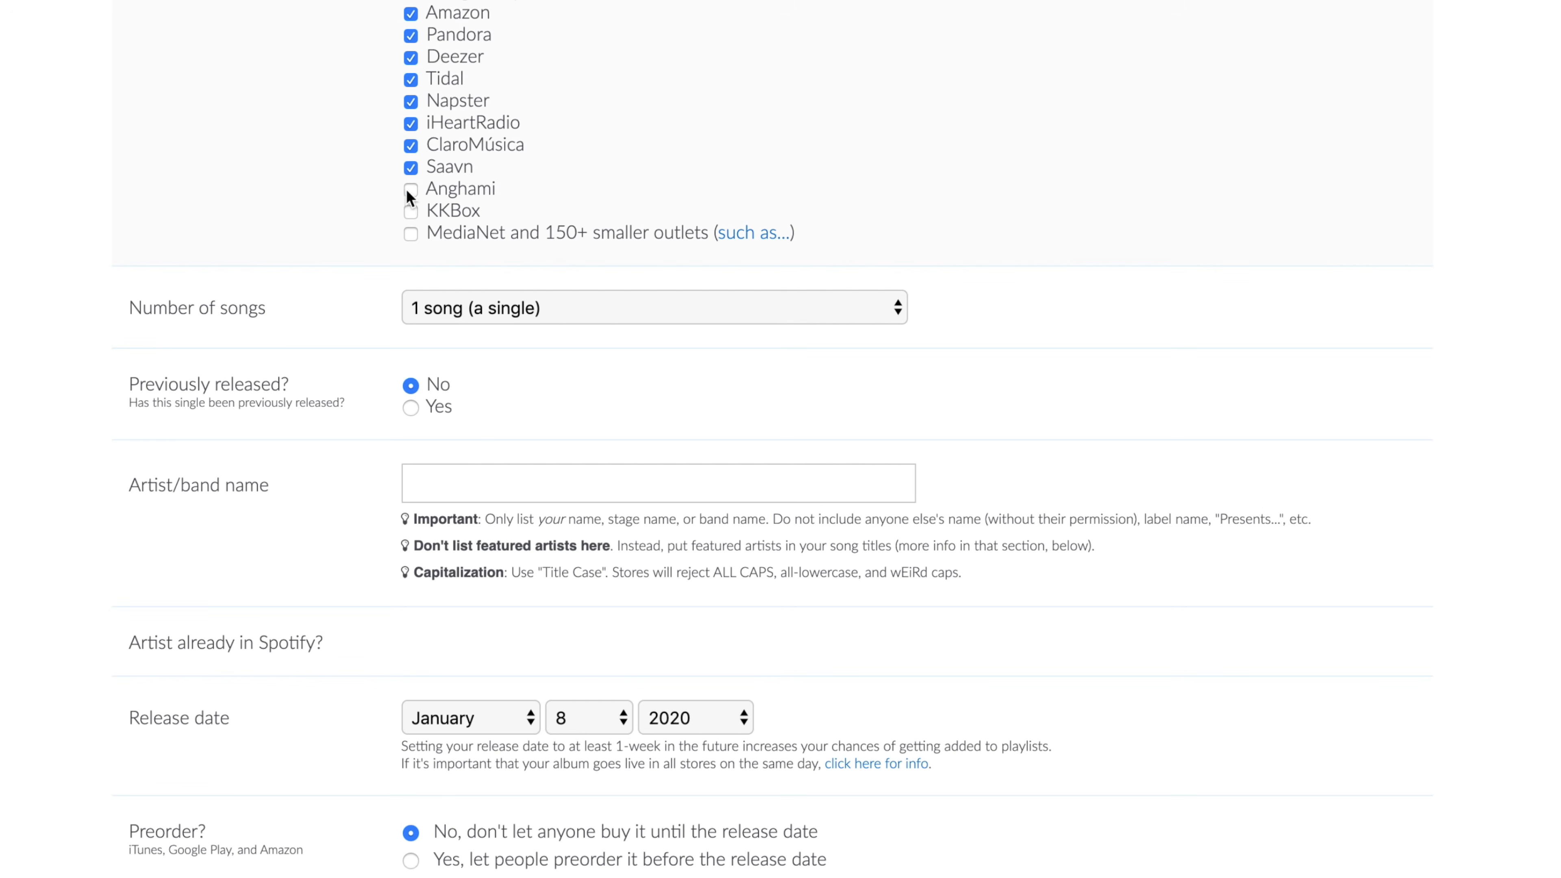
click(410, 234)
Set the number of songs to 1 song (a single) and review the artist, release date, album cover and genre fields.
click(491, 307)
scroll(527, 384, down, 3)
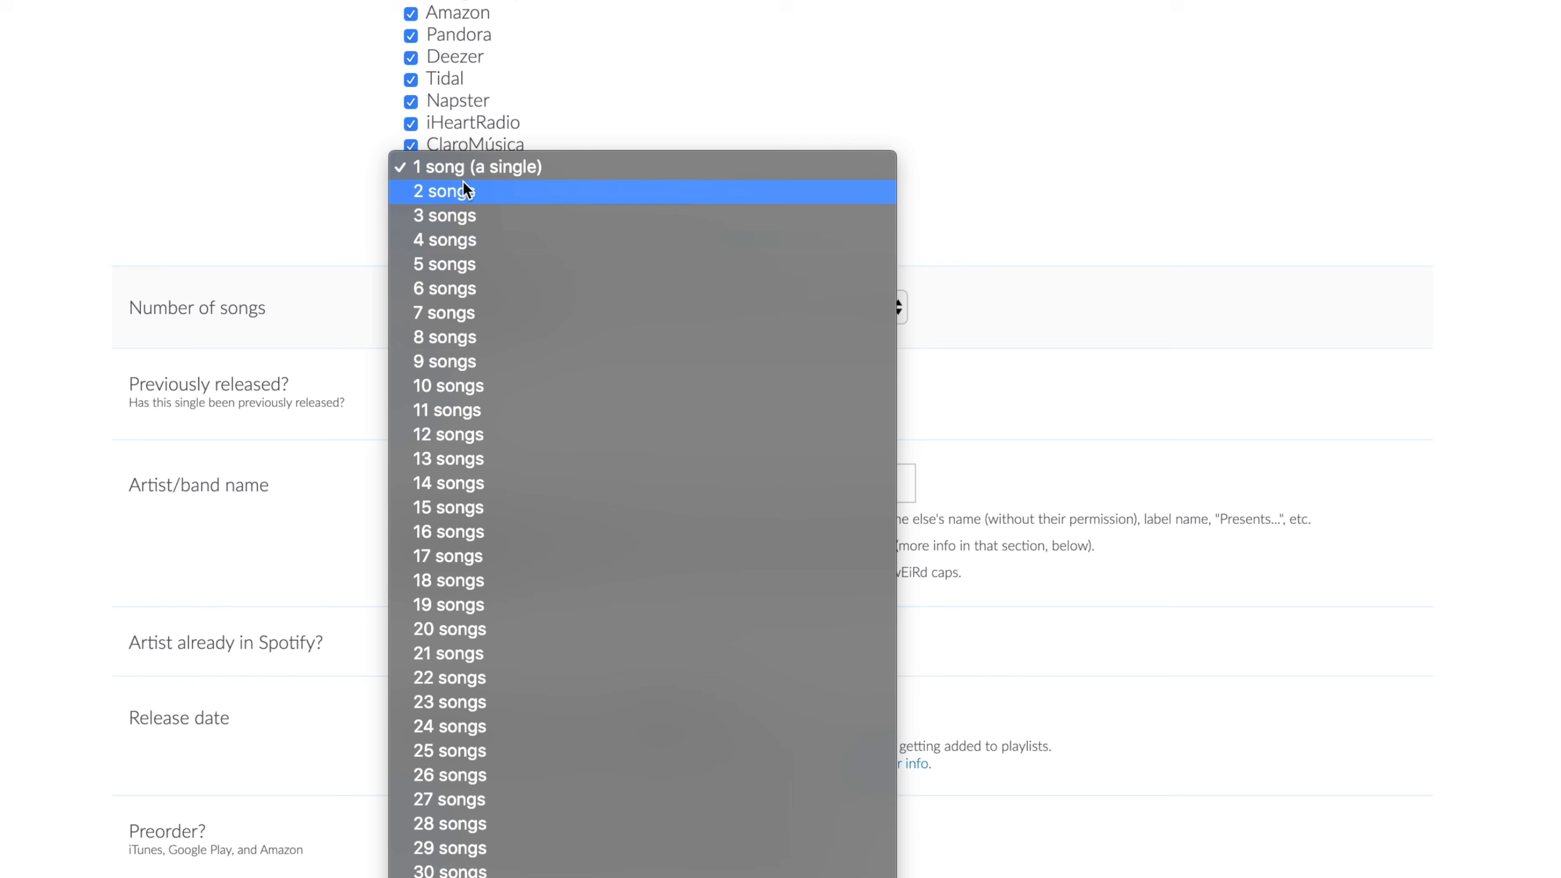
click(461, 167)
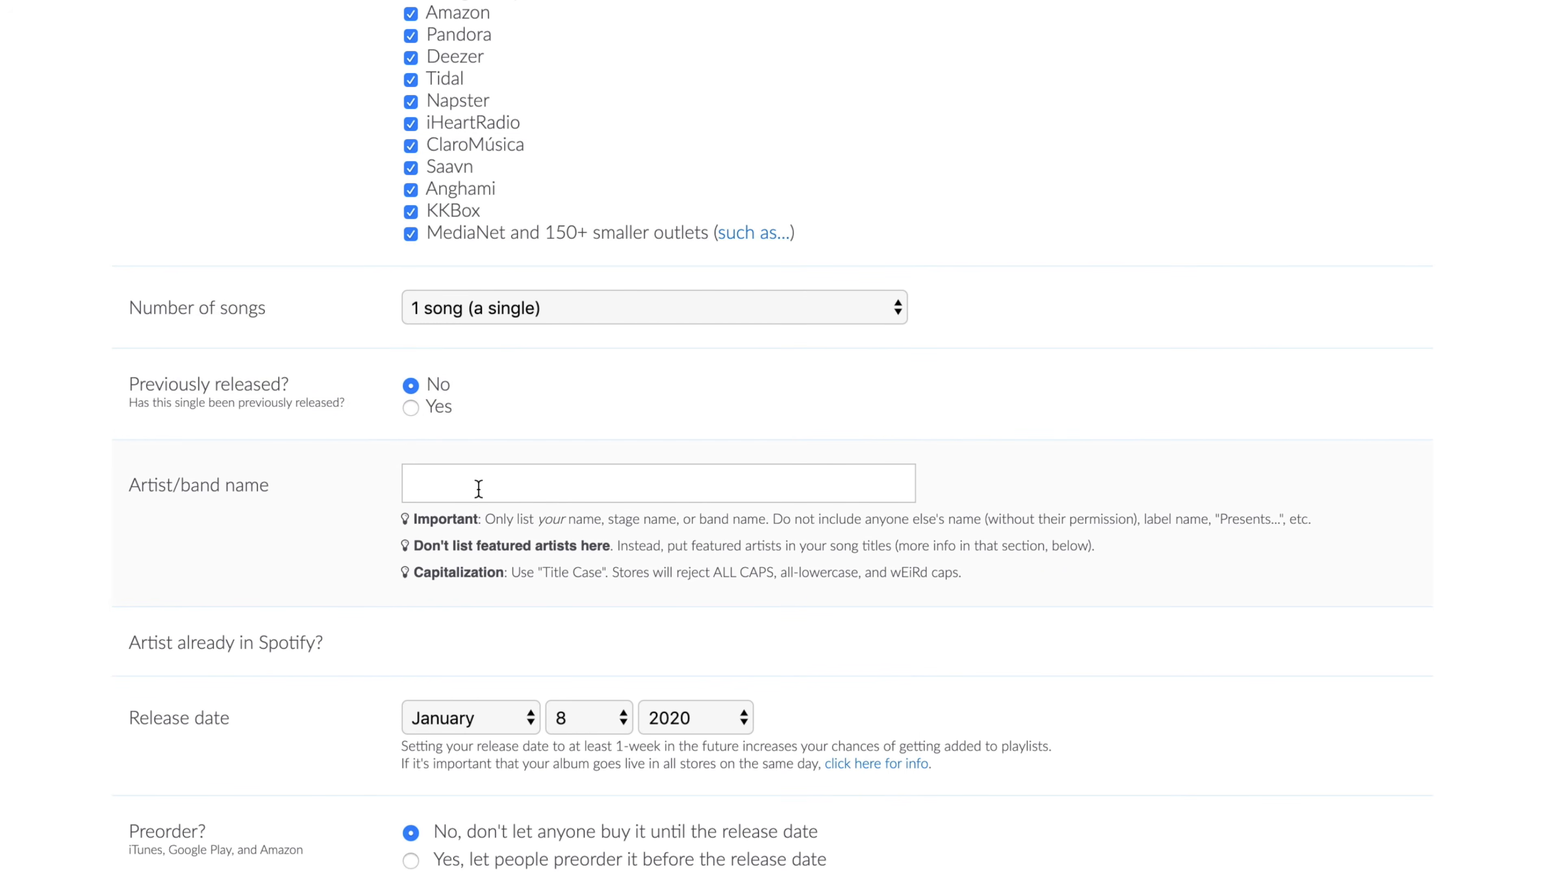
scroll(478, 489, down, 15)
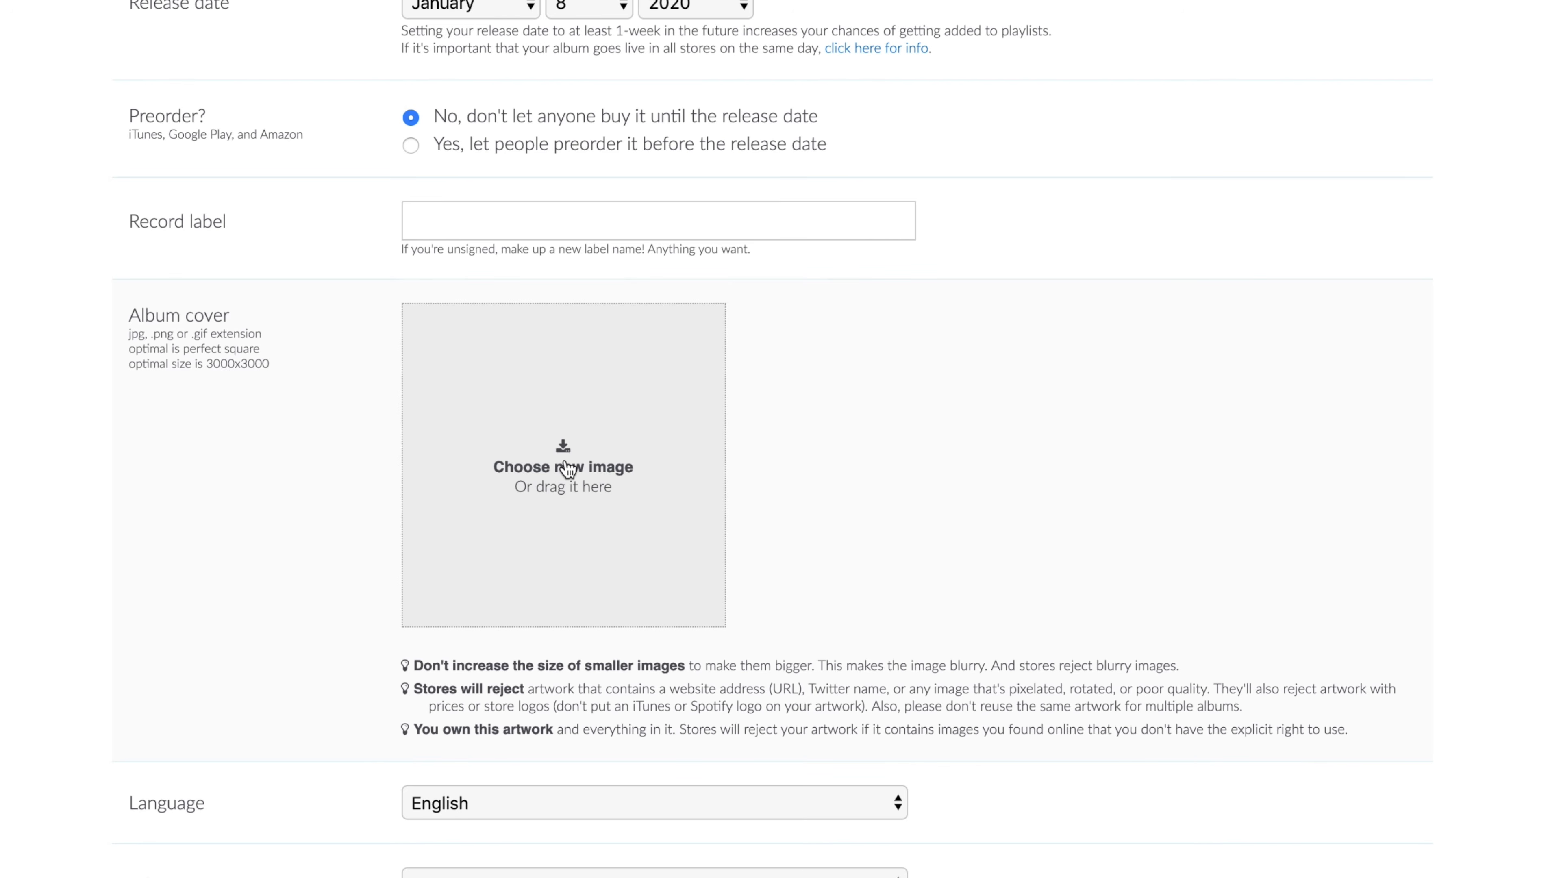
scroll(1110, 404, down, 4)
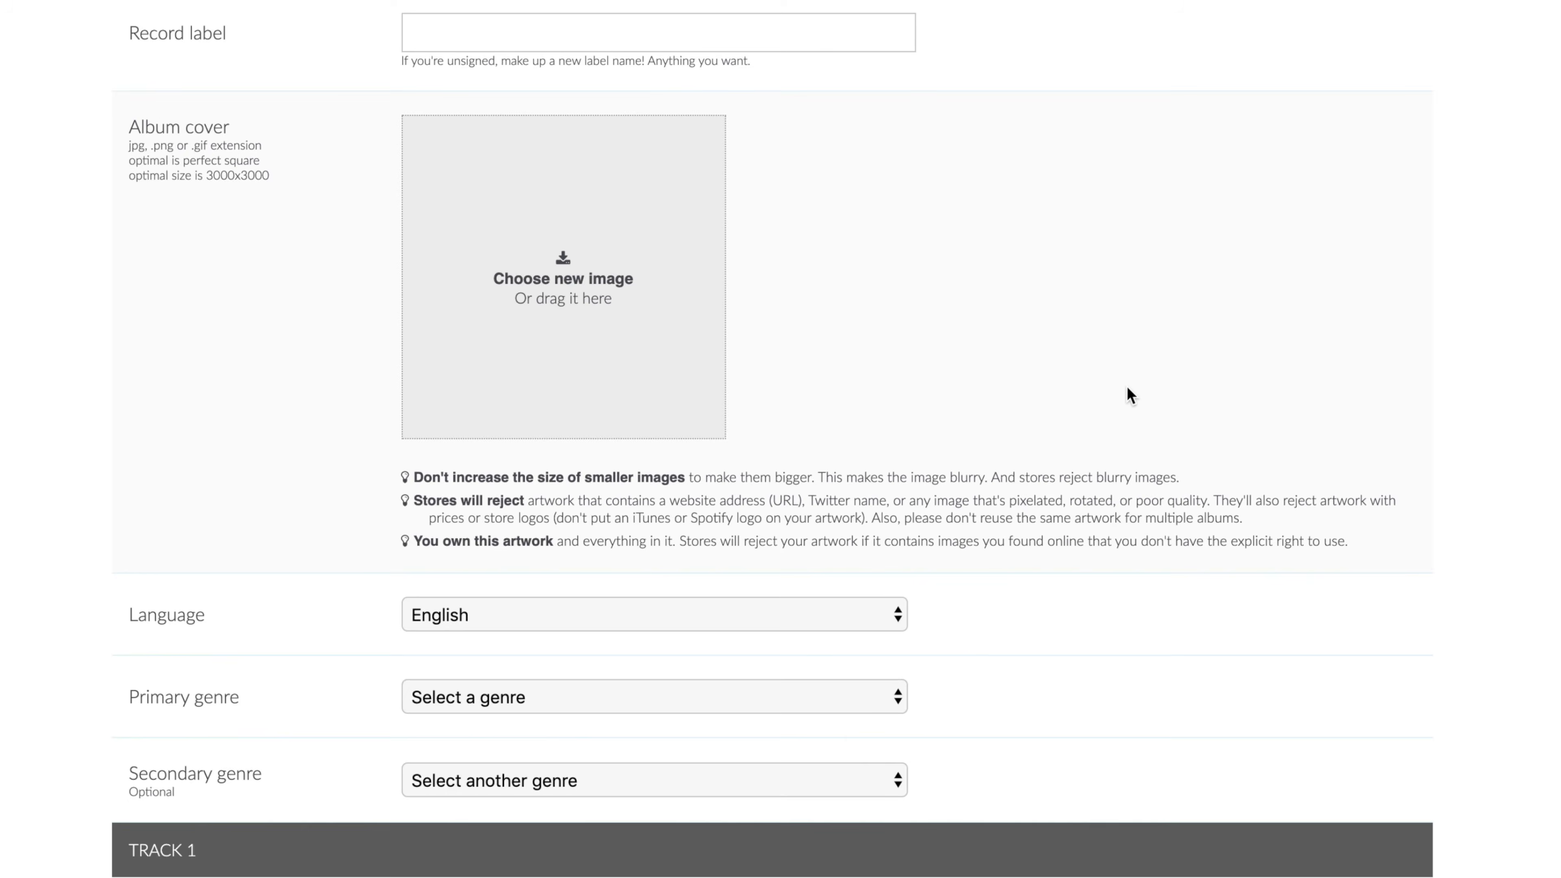
scroll(1126, 387, down, 6)
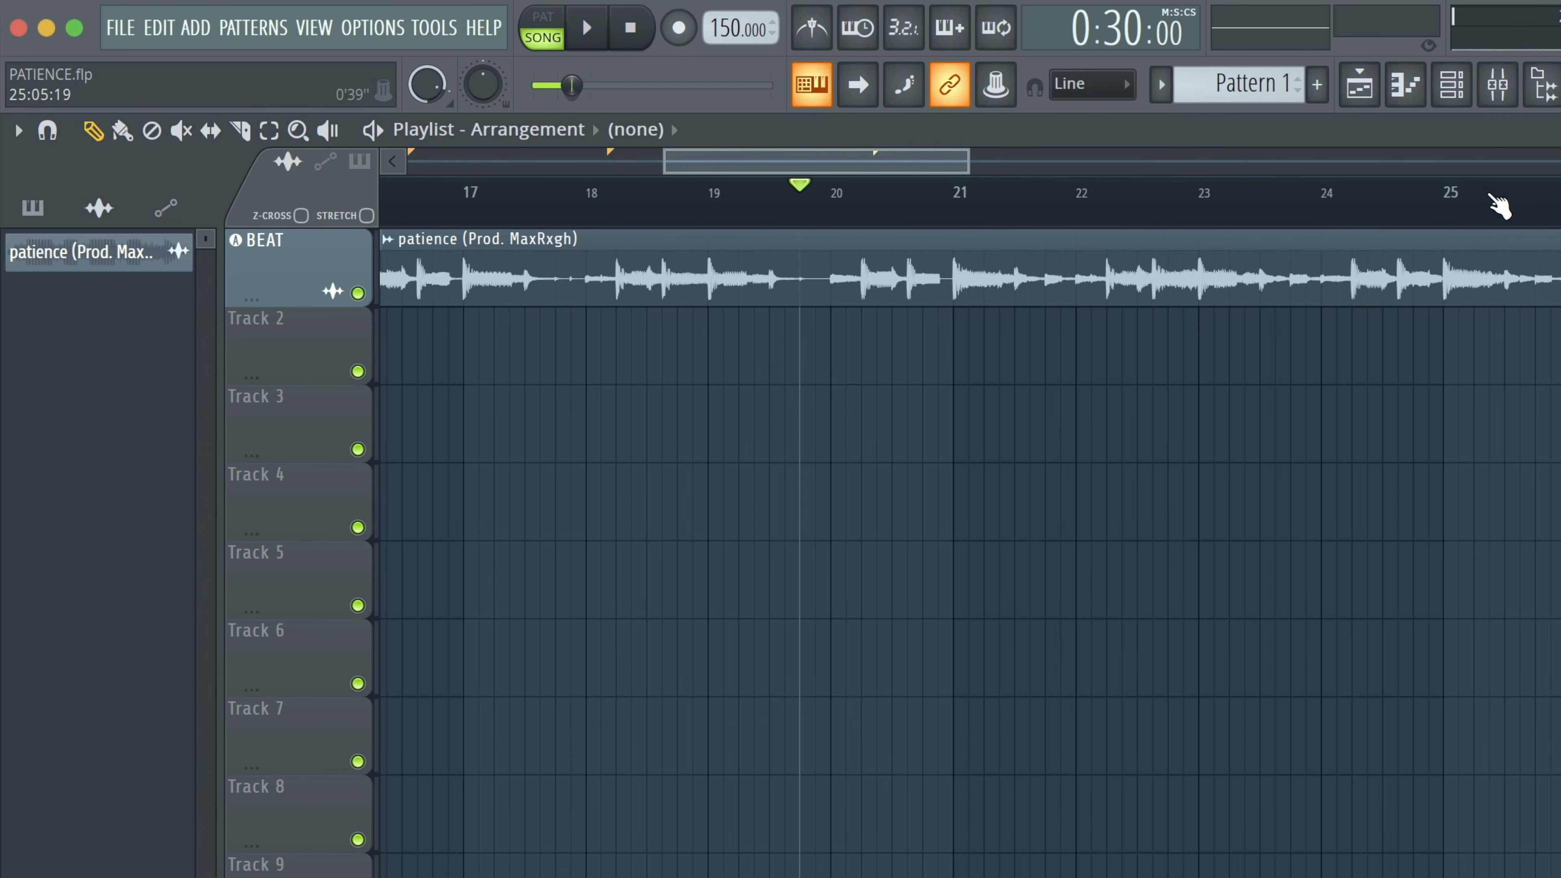
Switch to FL Studio and compare the beat clip's target mixer track with the BEAT insert in the mixer.
right_click(304, 278)
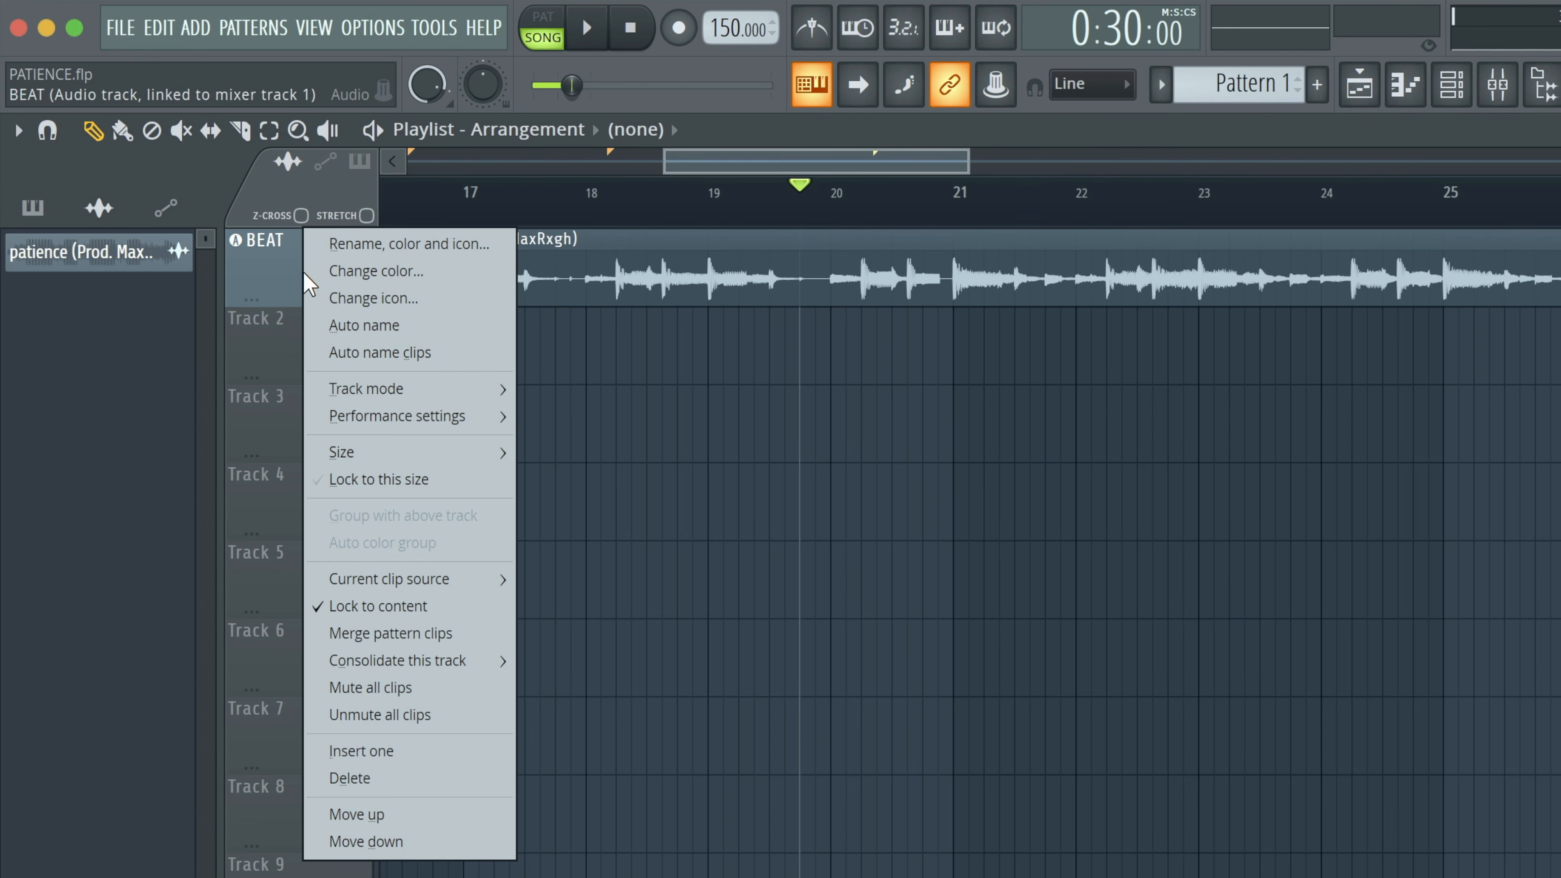
double_click(633, 233)
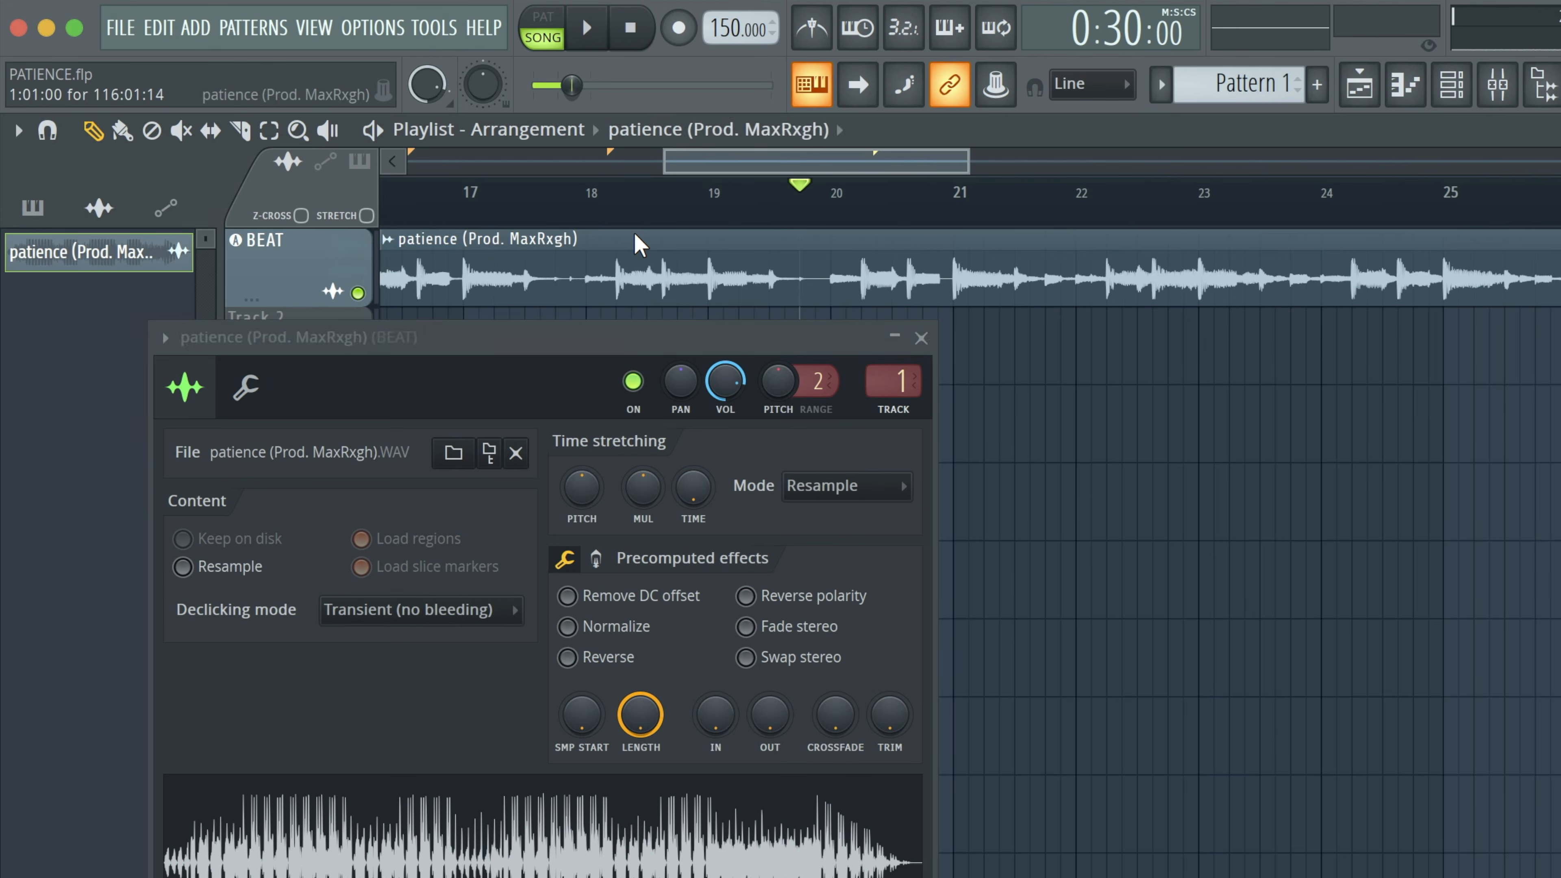
click(1498, 84)
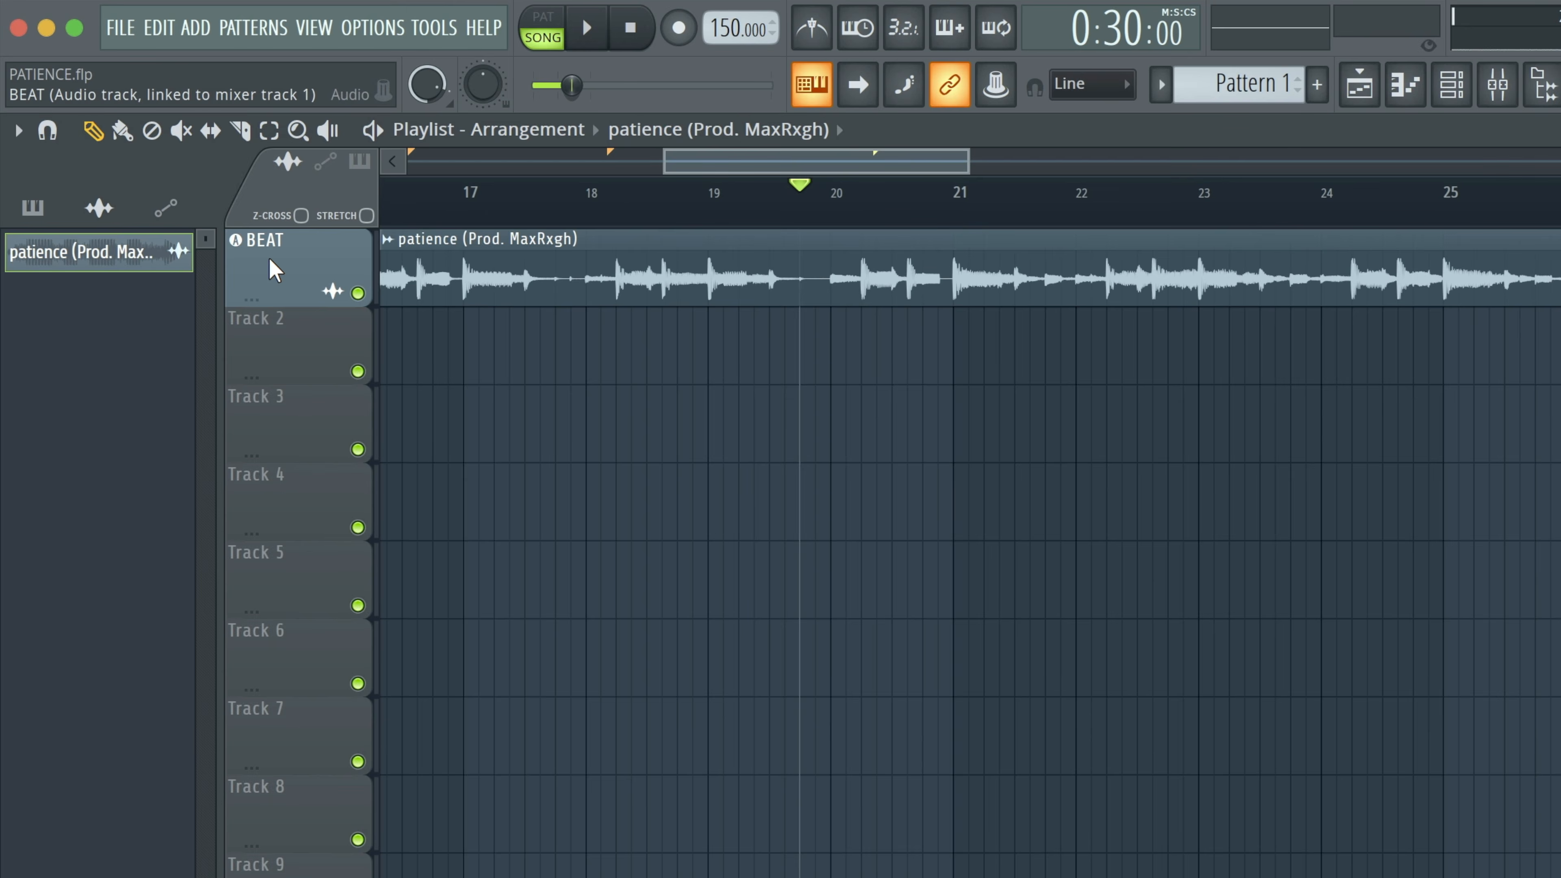
Examine which mixer insert the BEAT playlist track is linked to and check the beat clip's target mixer track.
right_click(269, 256)
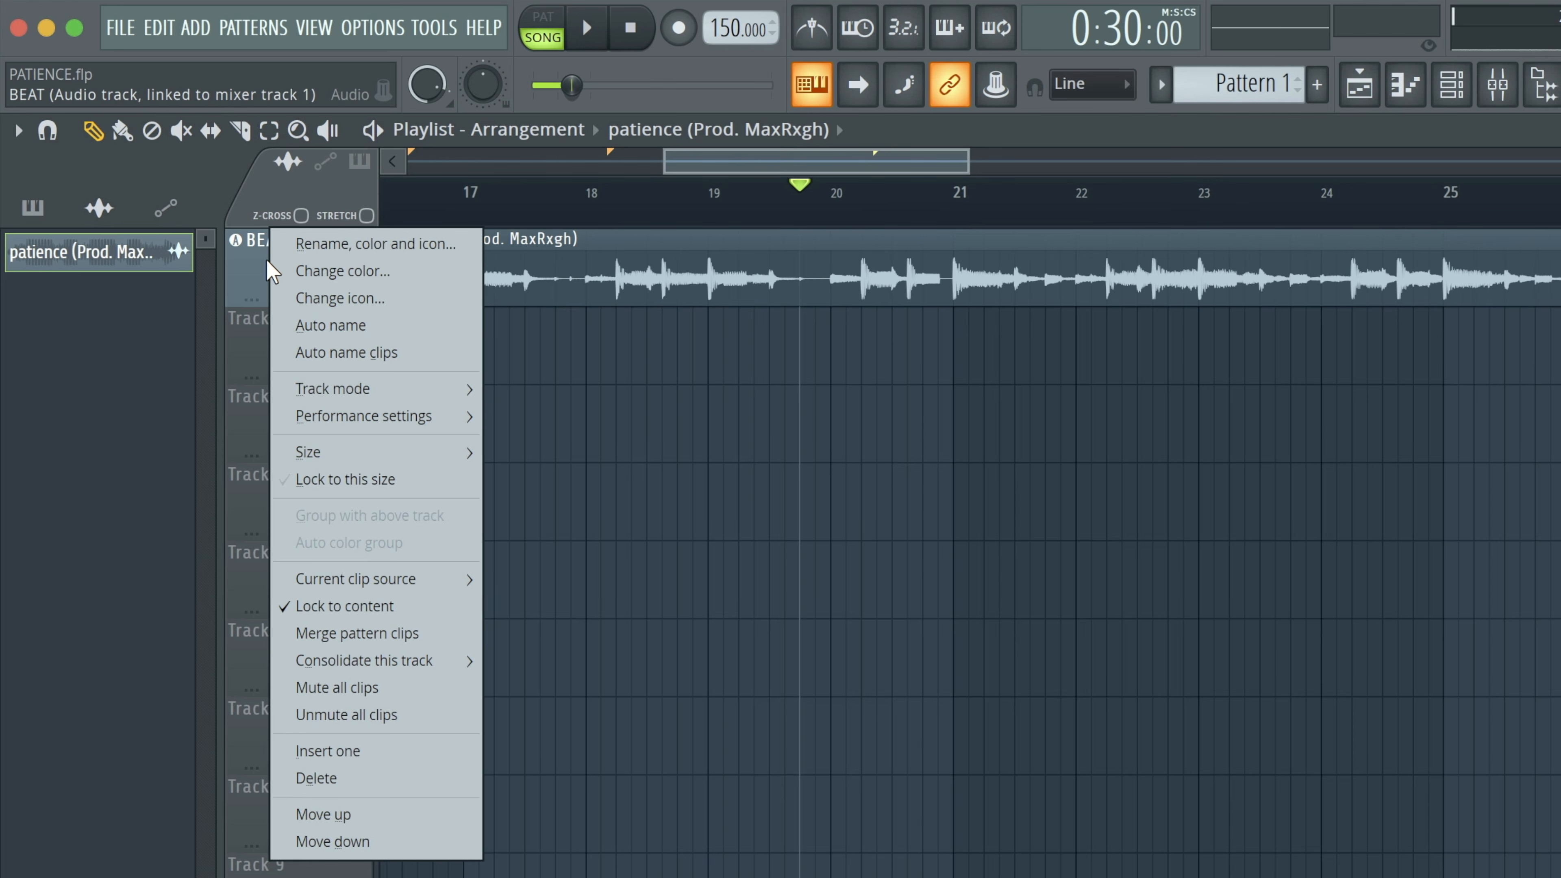
mouse_move(464, 389)
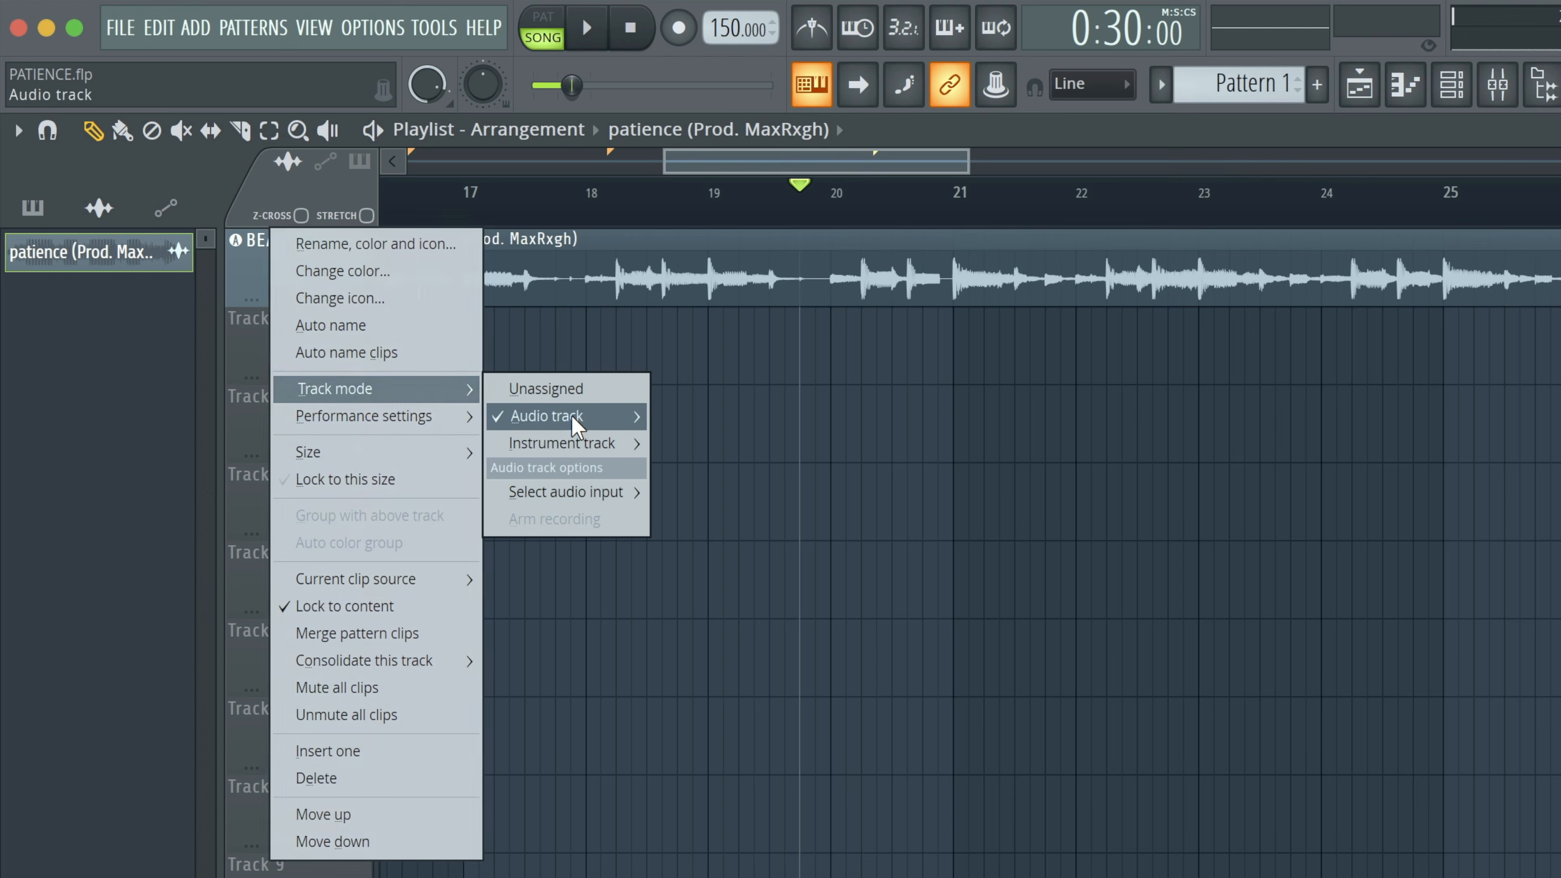
mouse_move(633, 416)
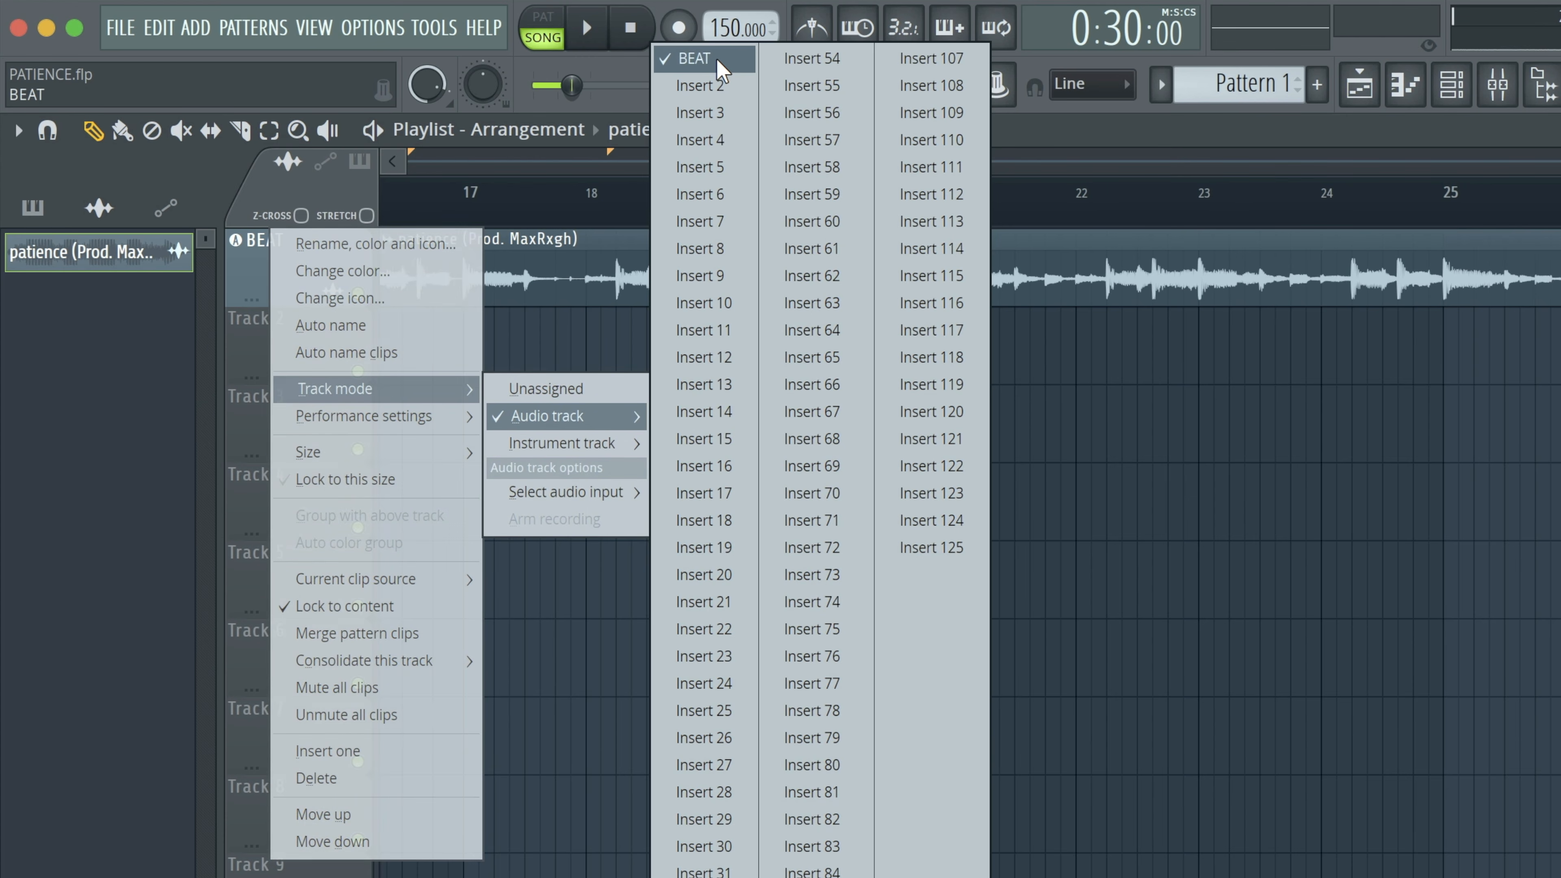
click(508, 189)
double_click(678, 252)
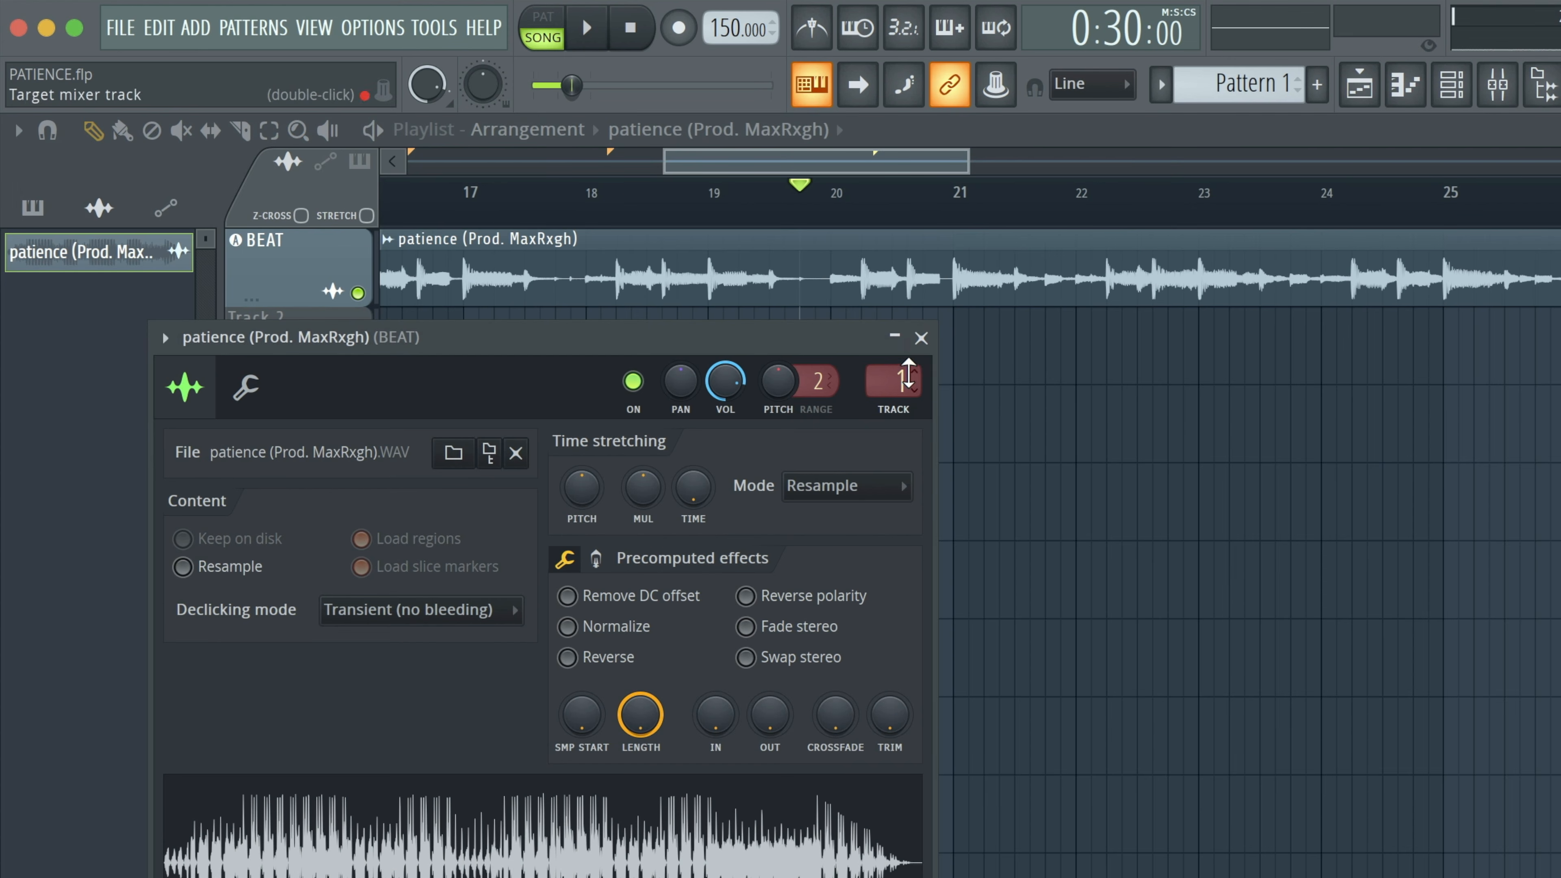
double_click(914, 392)
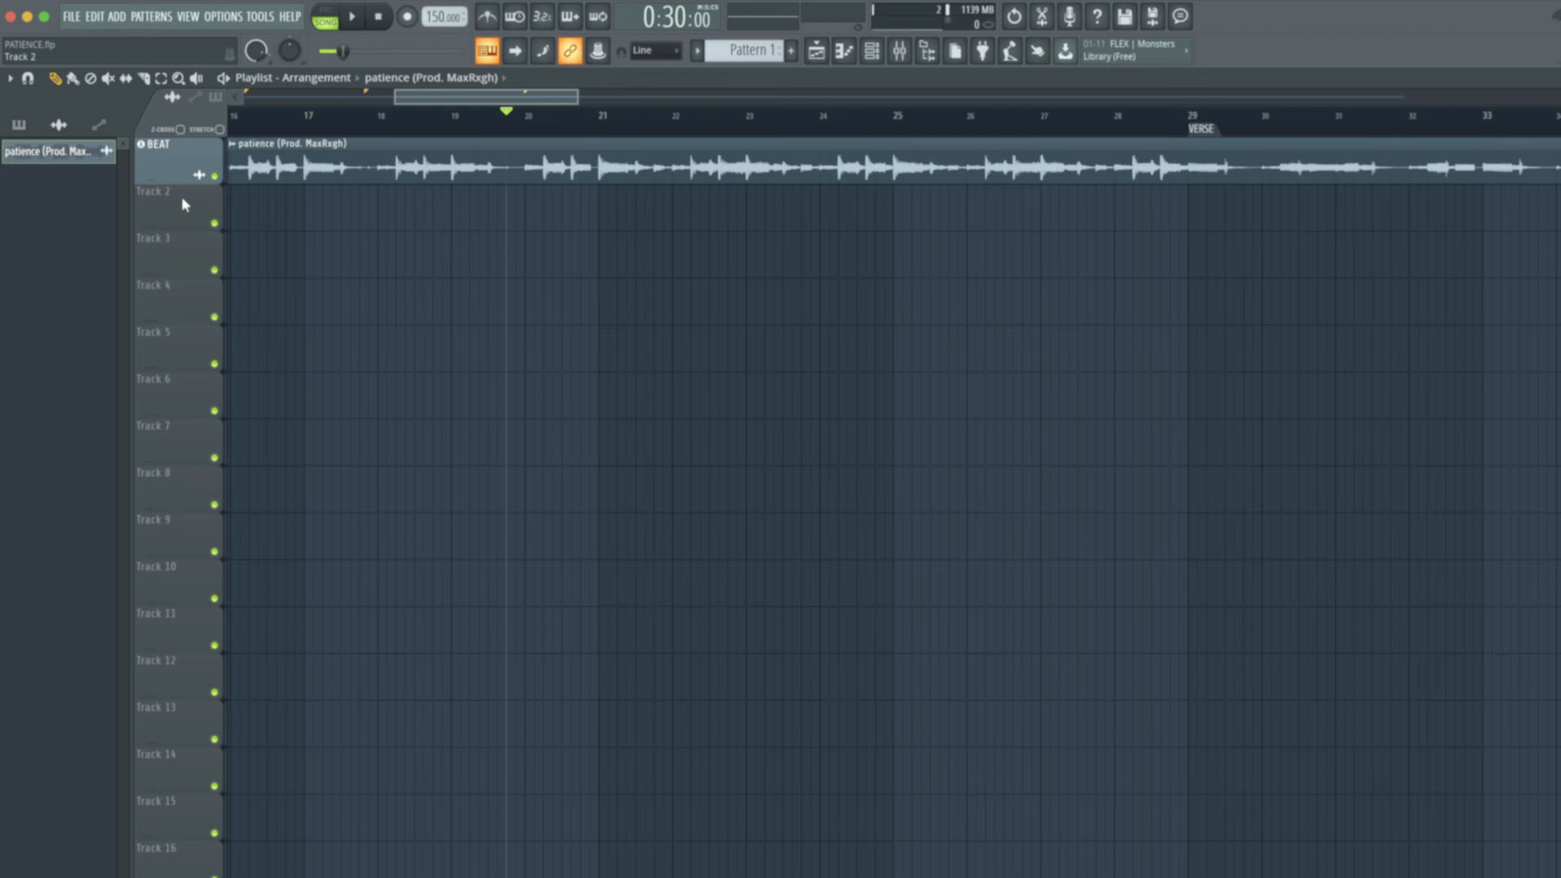
Make playlist Track 2 an audio track linked to mixer Insert 2, and check that insert in the mixer.
right_click(180, 194)
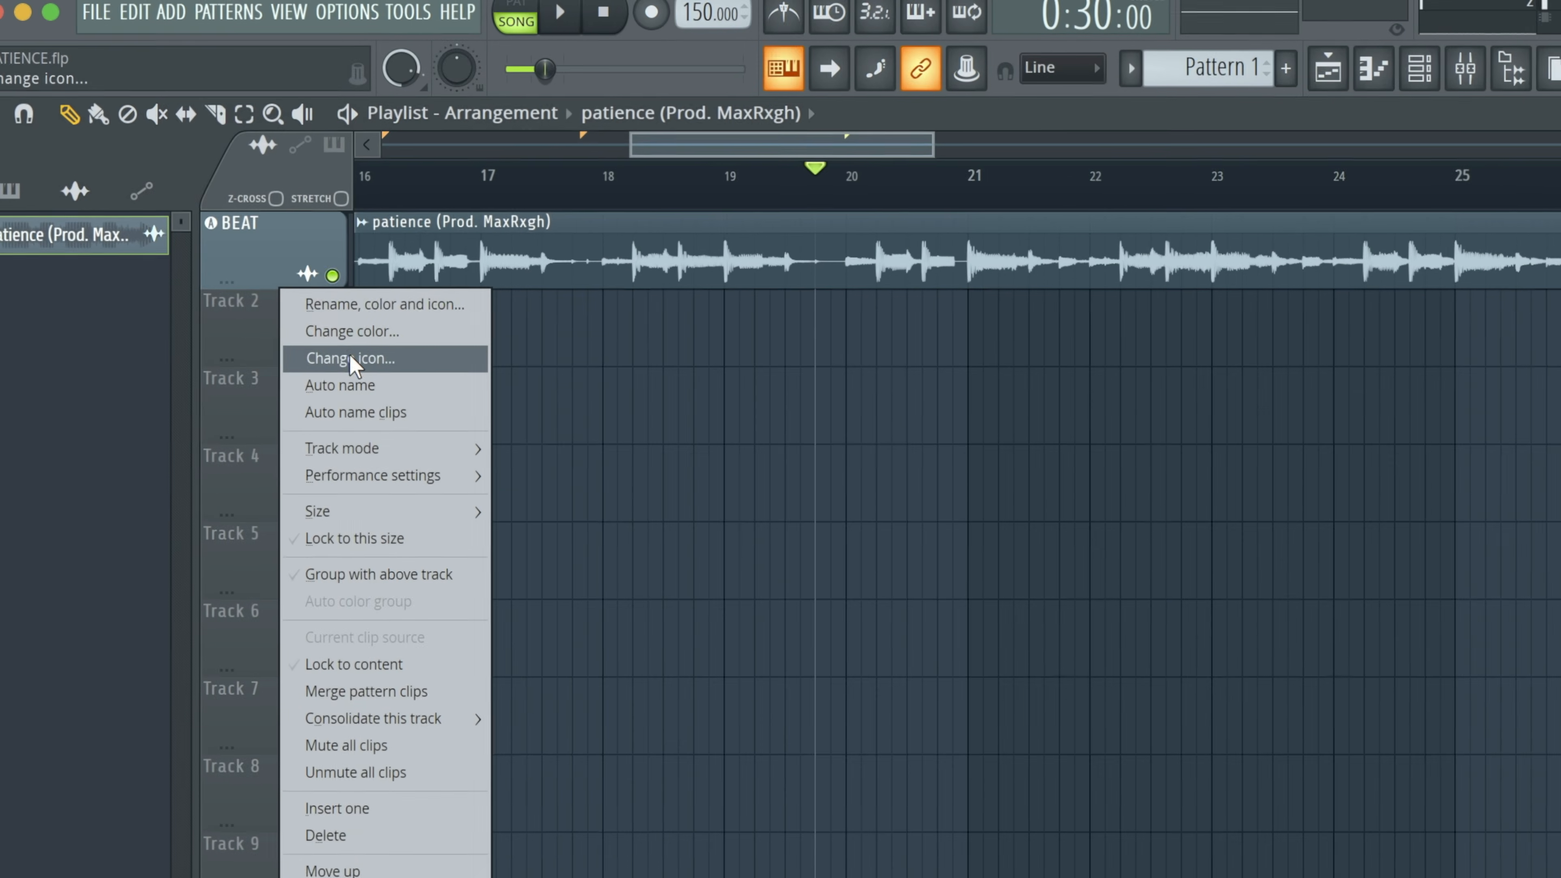
click(275, 307)
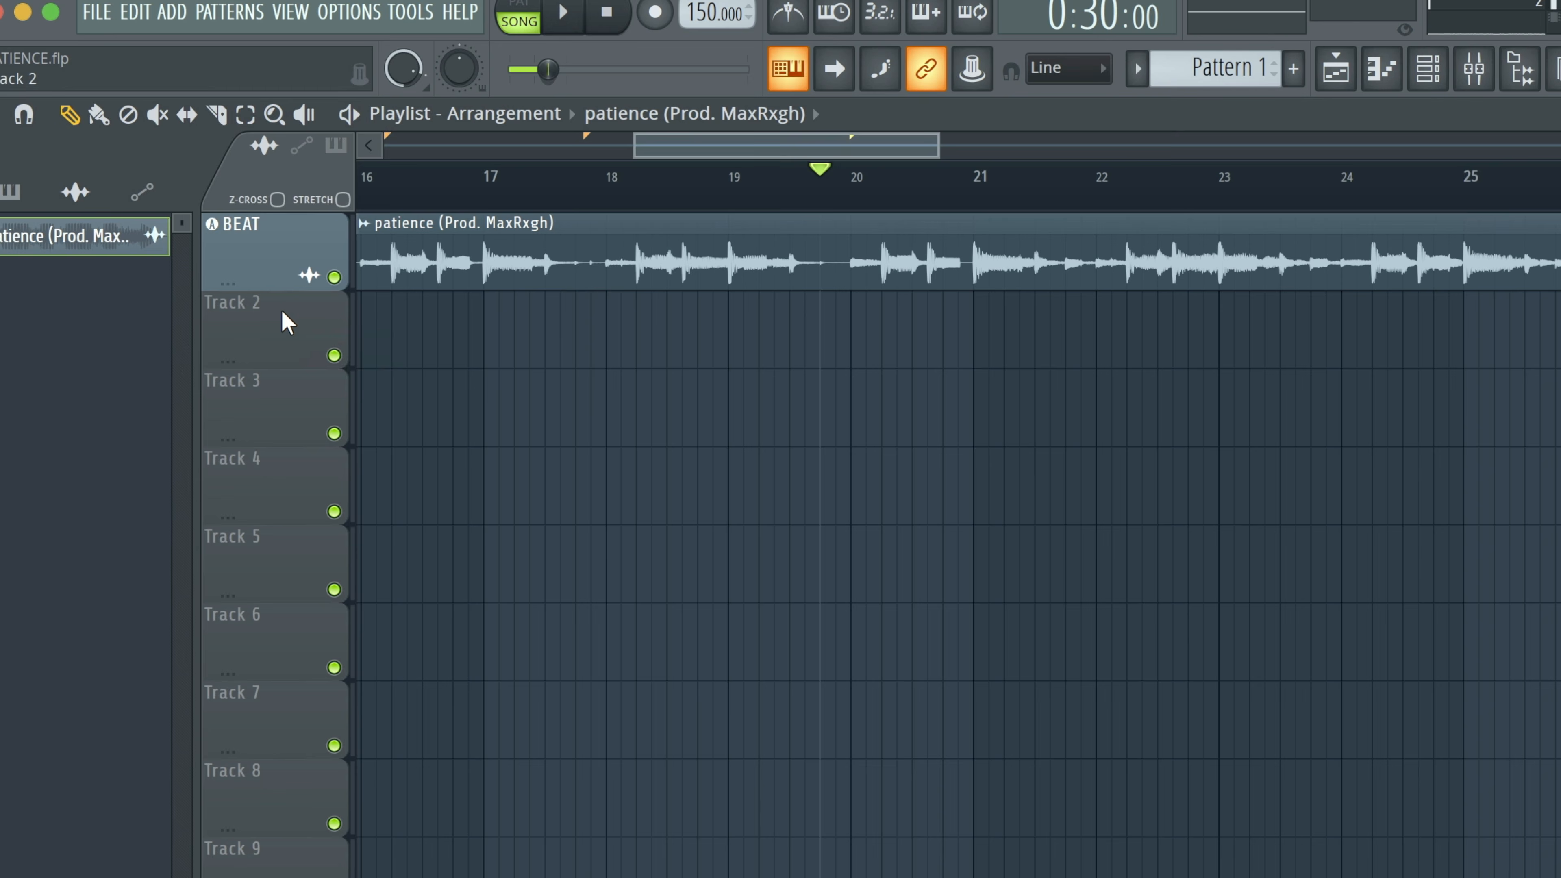
right_click(287, 330)
mouse_move(408, 458)
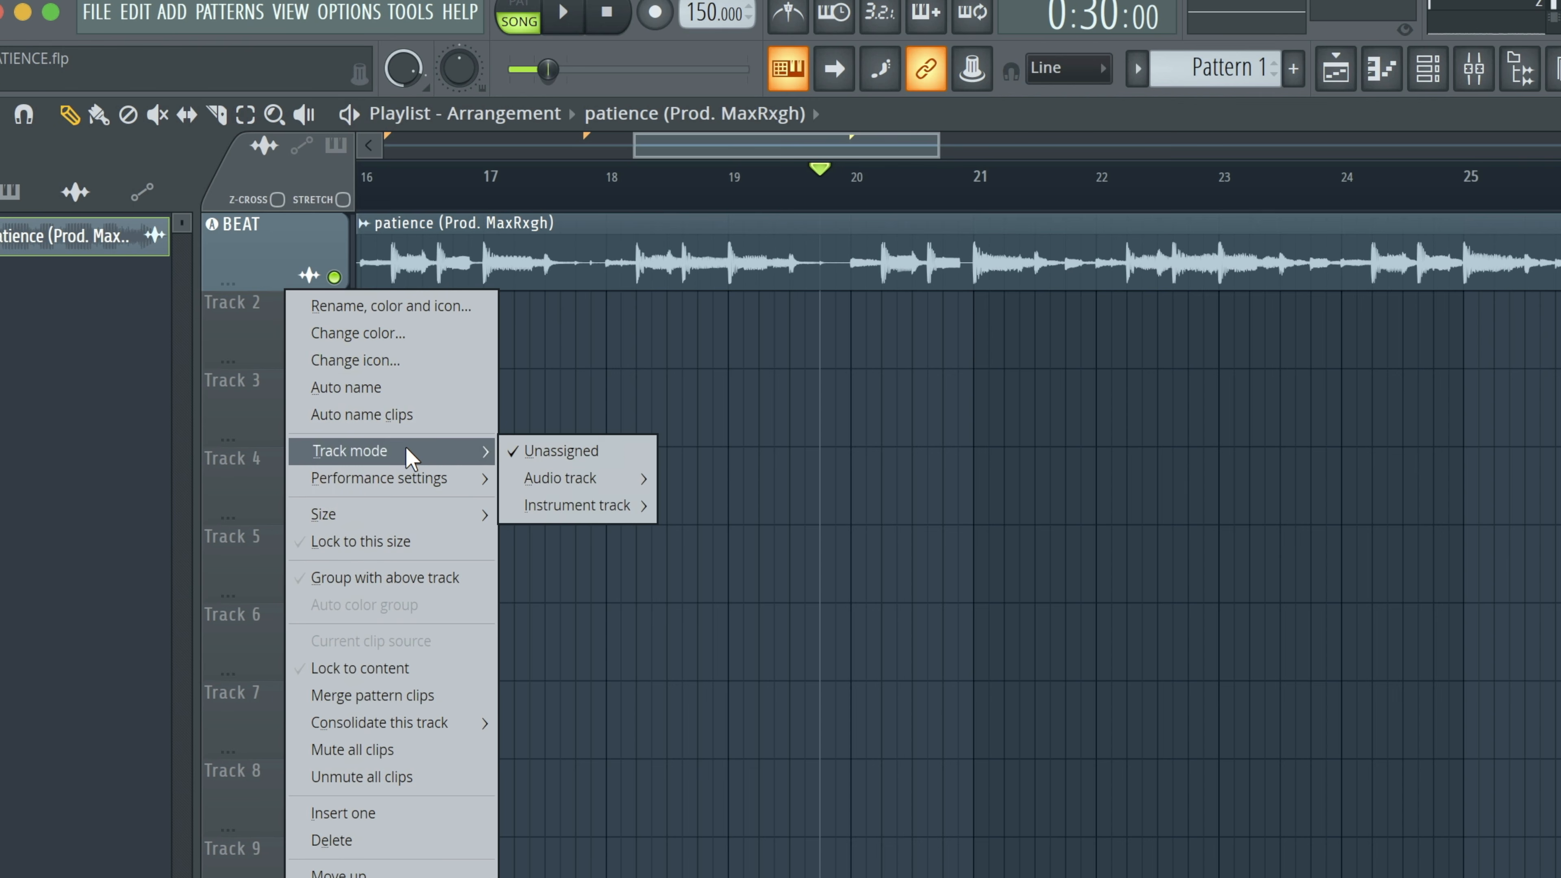
mouse_move(556, 483)
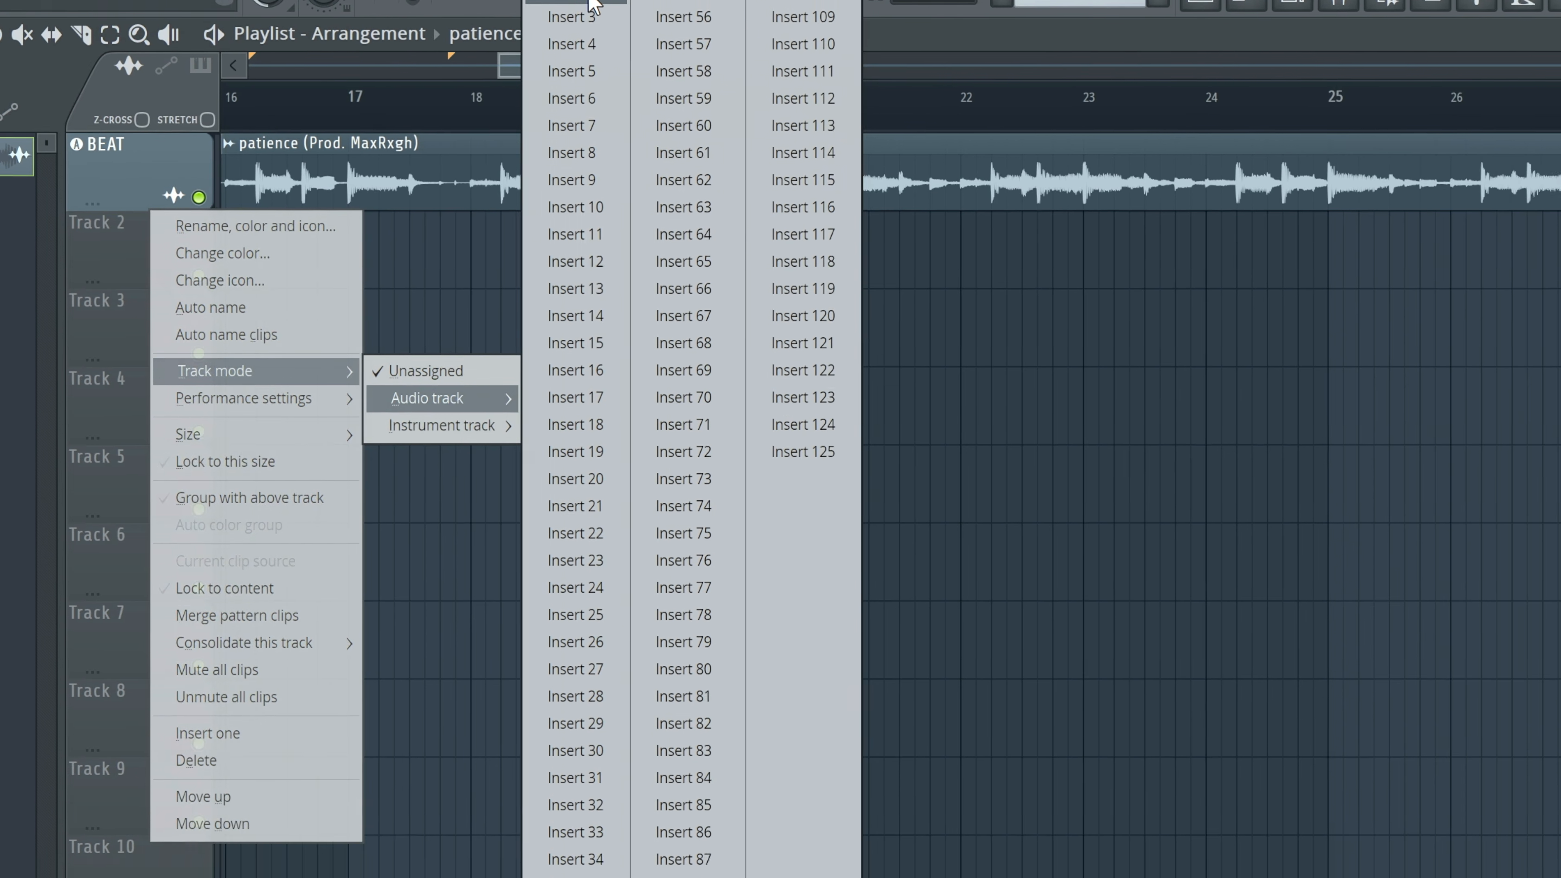
click(723, 70)
key(F9)
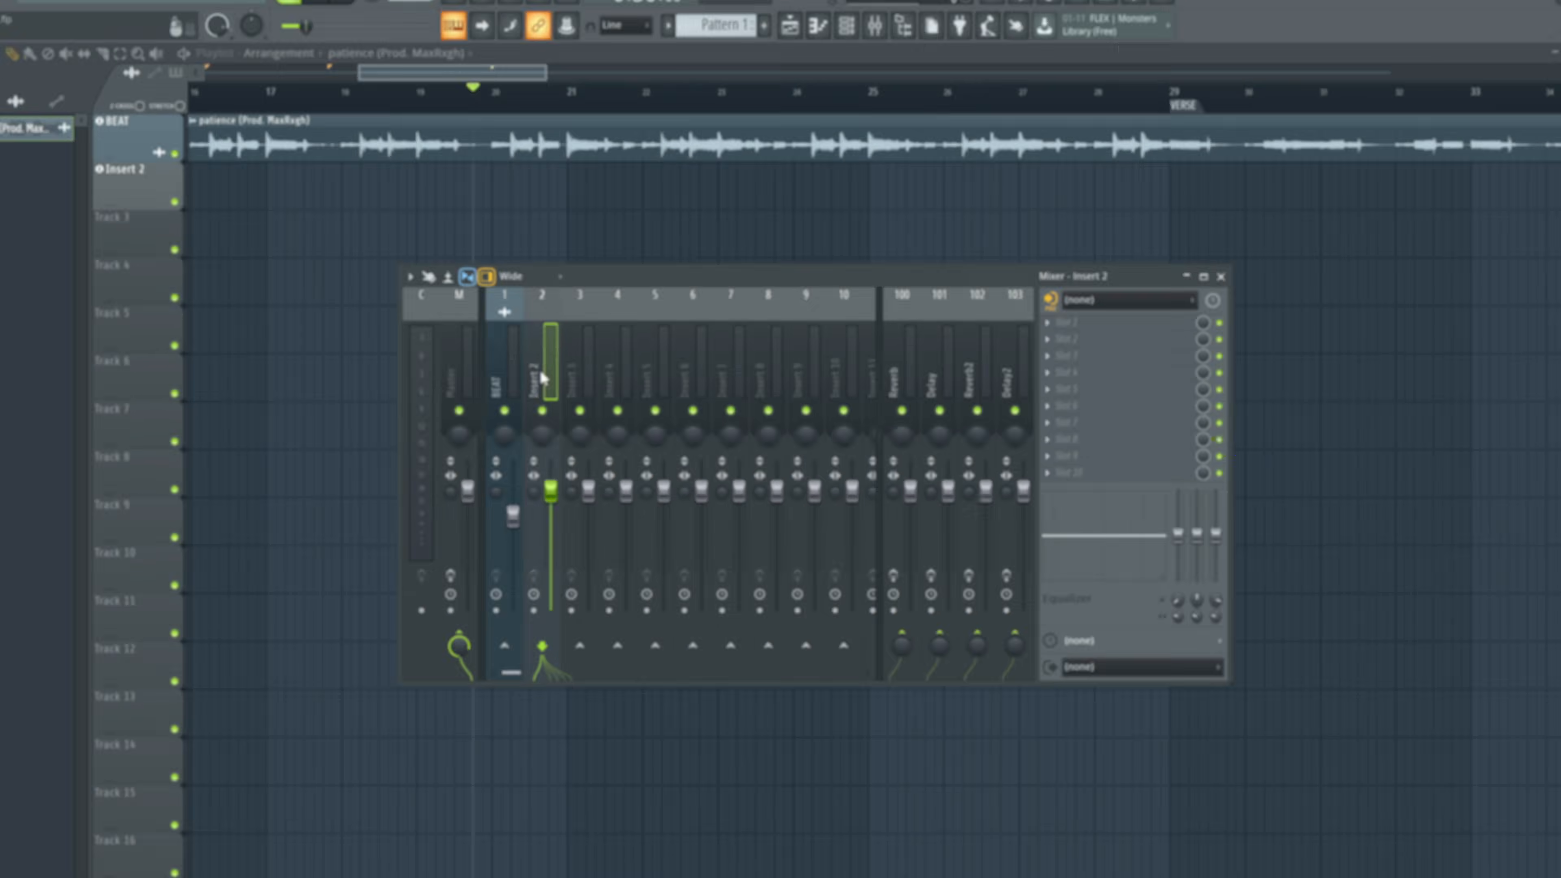
key(F9)
Set the audio input of the Insert 2 playlist track to MIC/LINE/HIZ 1.
right_click(172, 178)
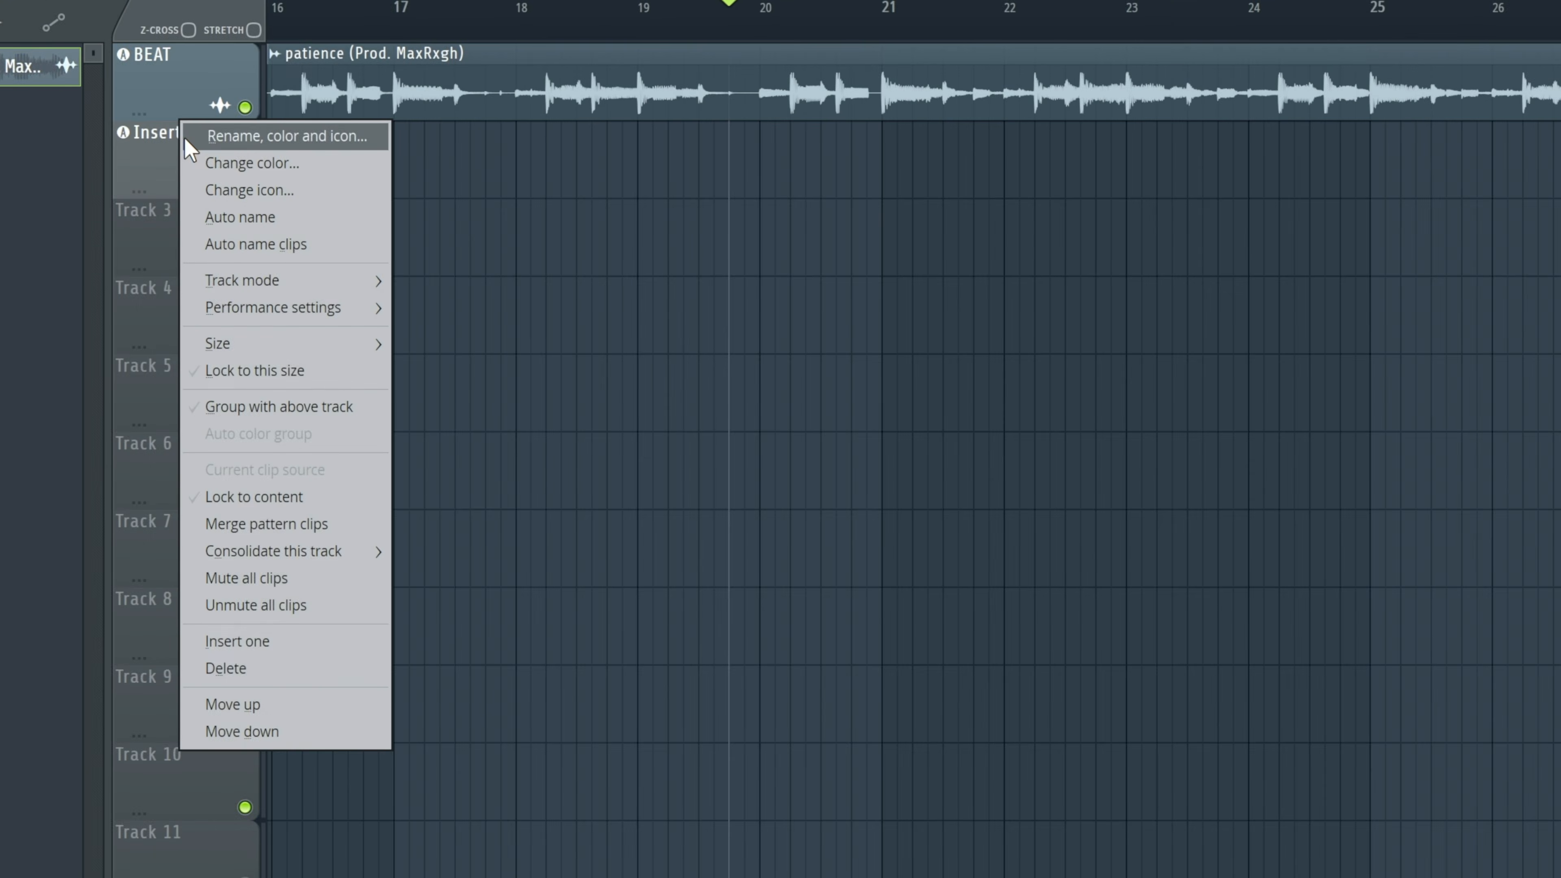
mouse_move(332, 284)
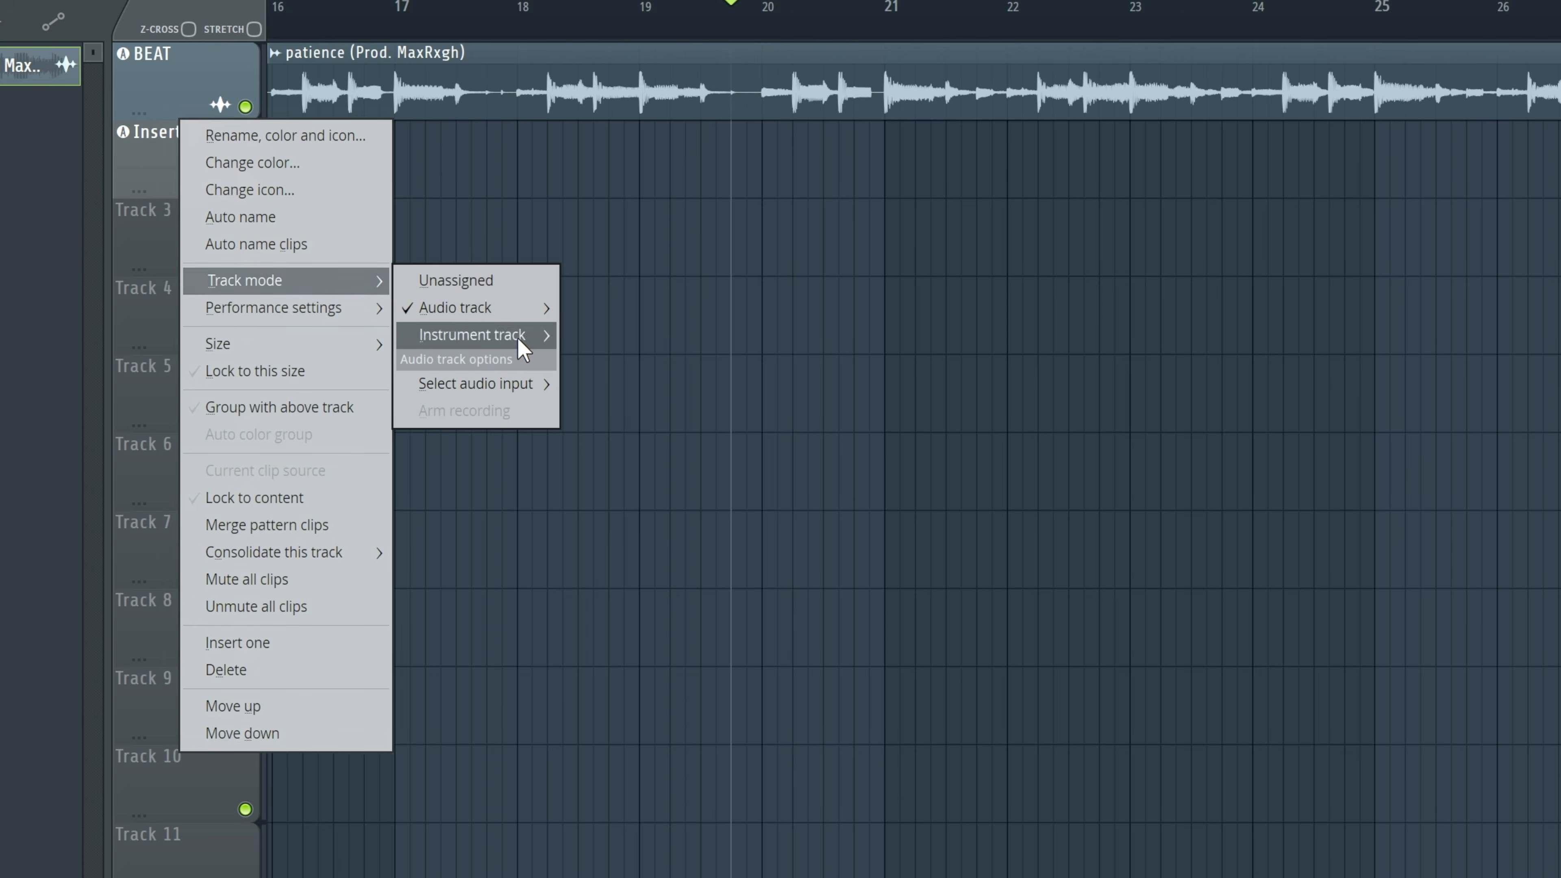
mouse_move(540, 383)
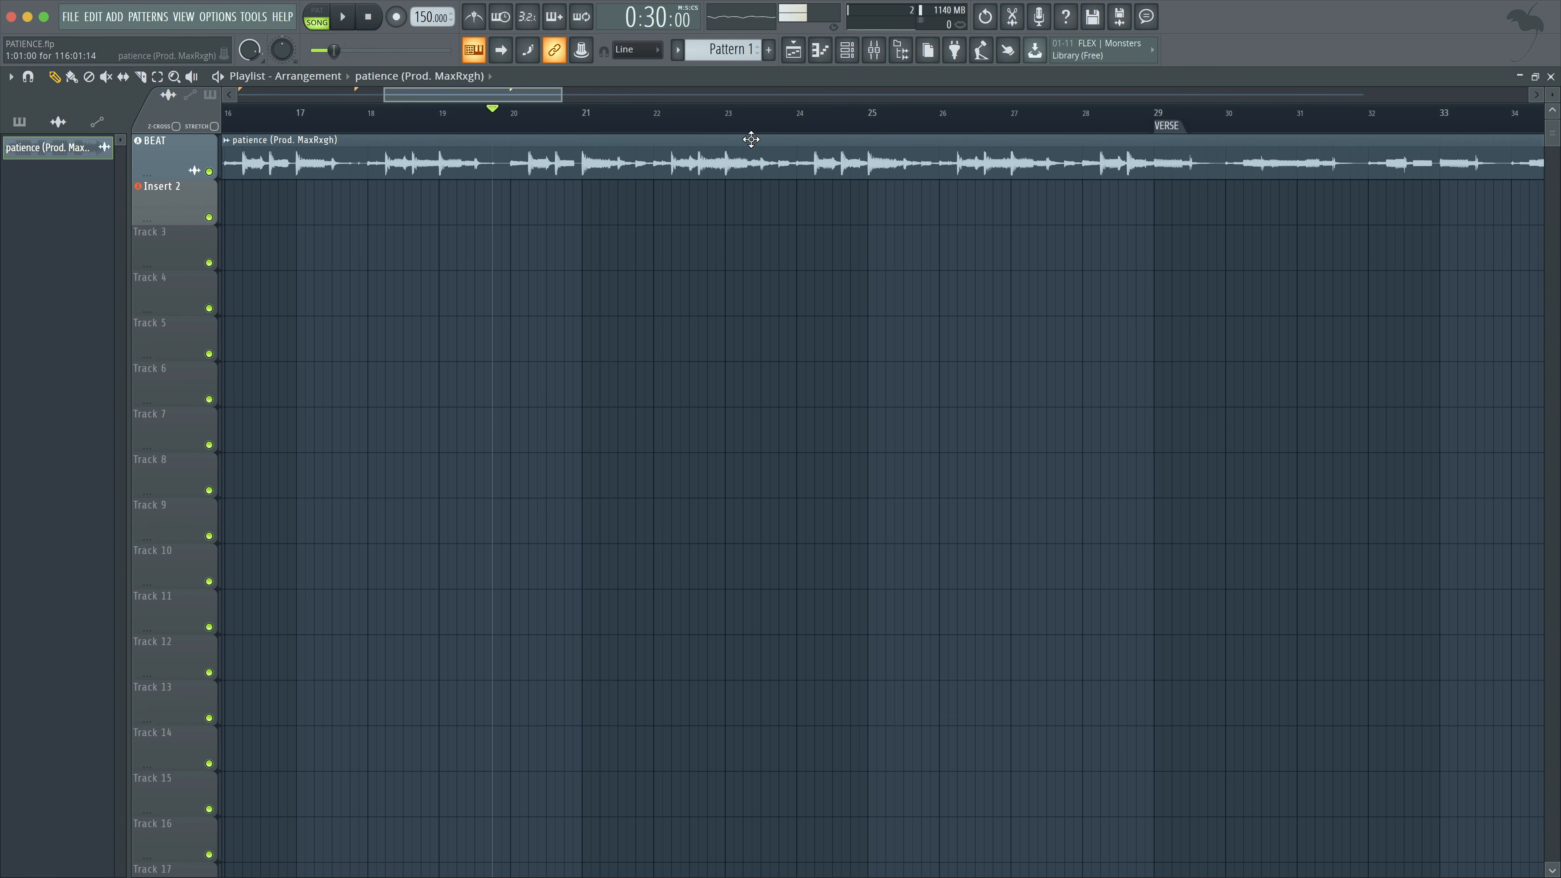
Dock the Insert 2 mixer track to the left side of the mixer.
click(874, 52)
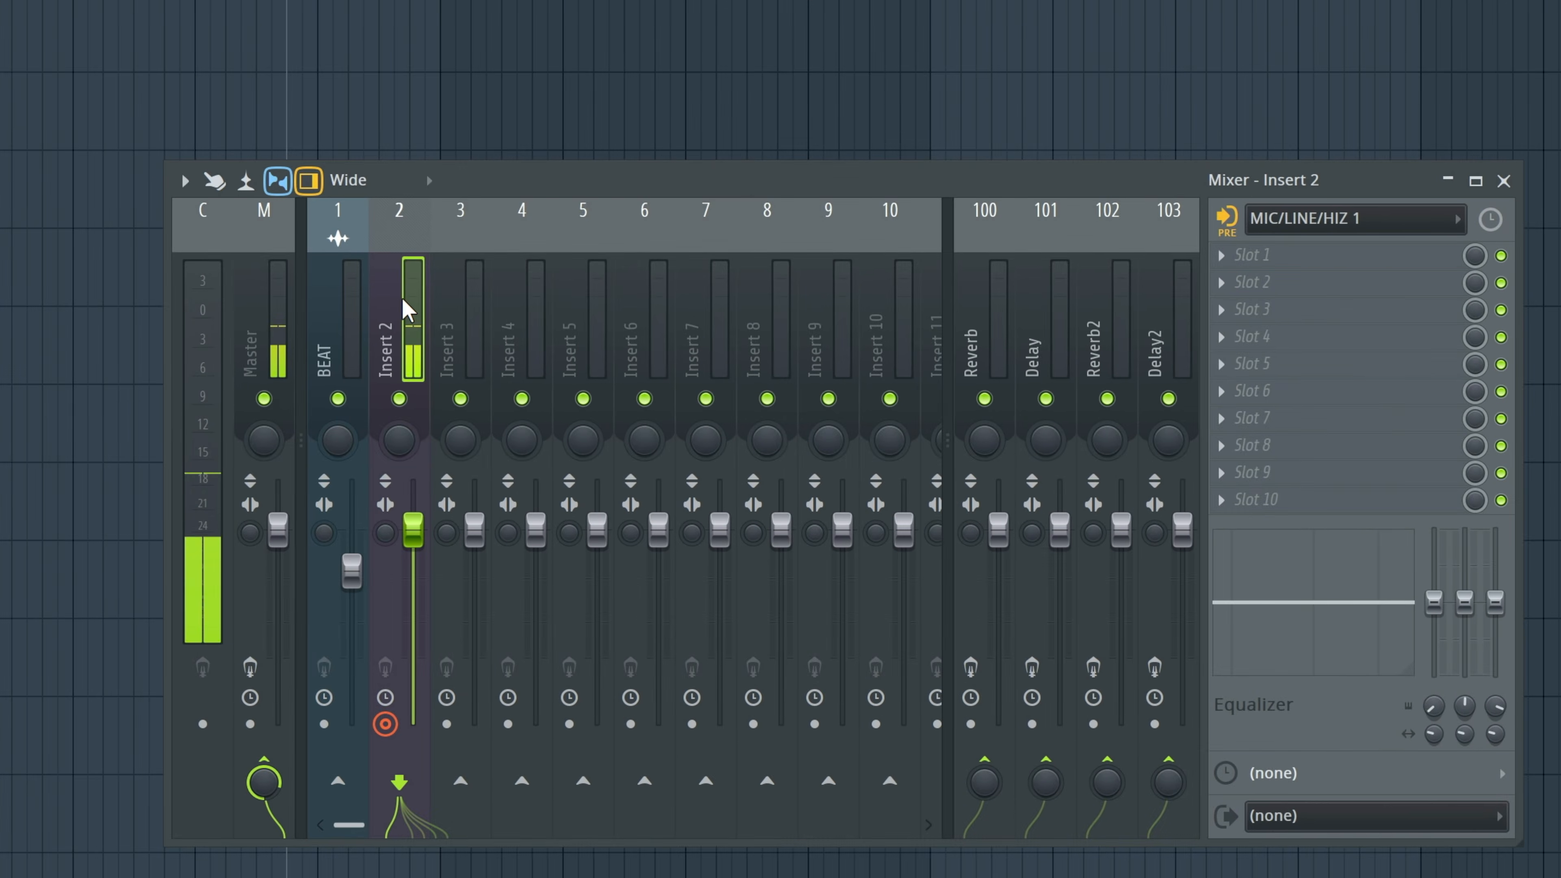
right_click(406, 311)
mouse_move(623, 765)
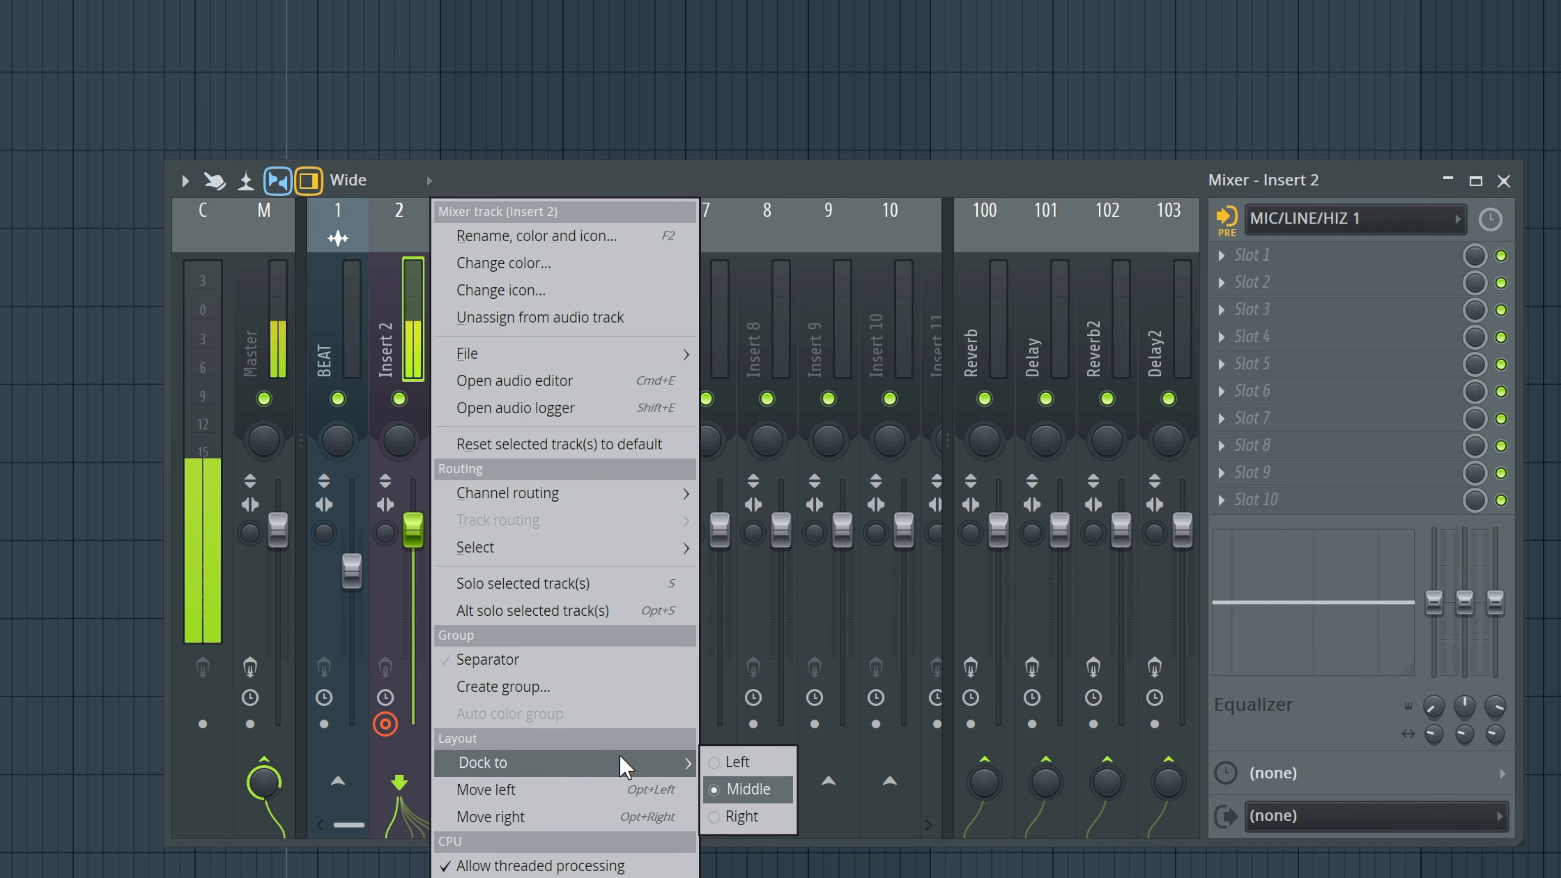
click(737, 762)
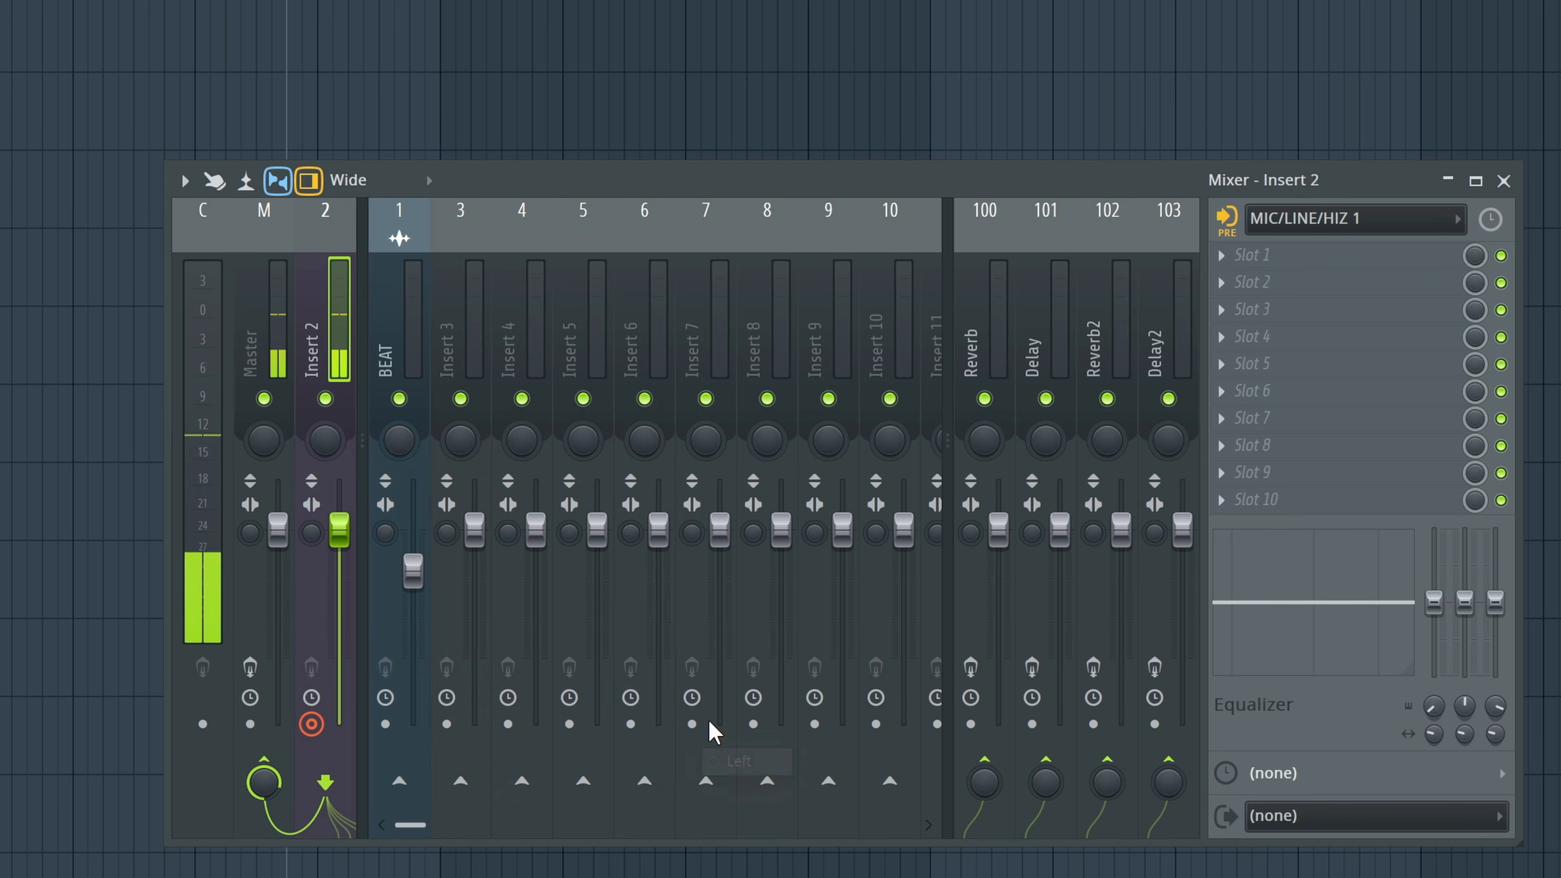
Remove Insert 2's routing to the Master and its sends to Reverb, Delay, Reverb2 and Delay2.
click(271, 761)
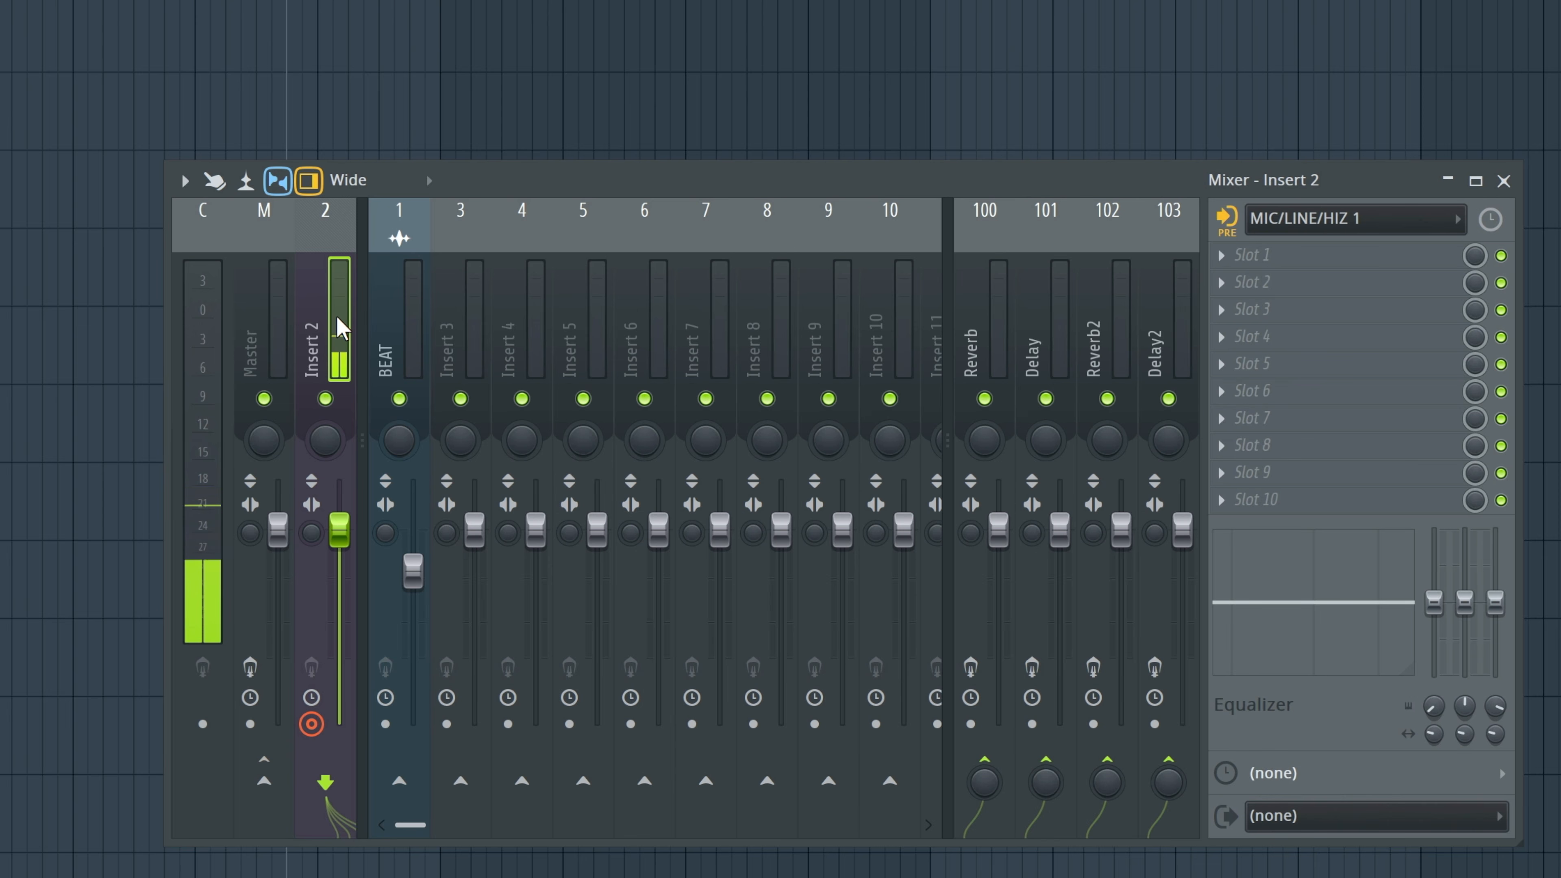
click(986, 757)
click(1044, 759)
click(1106, 760)
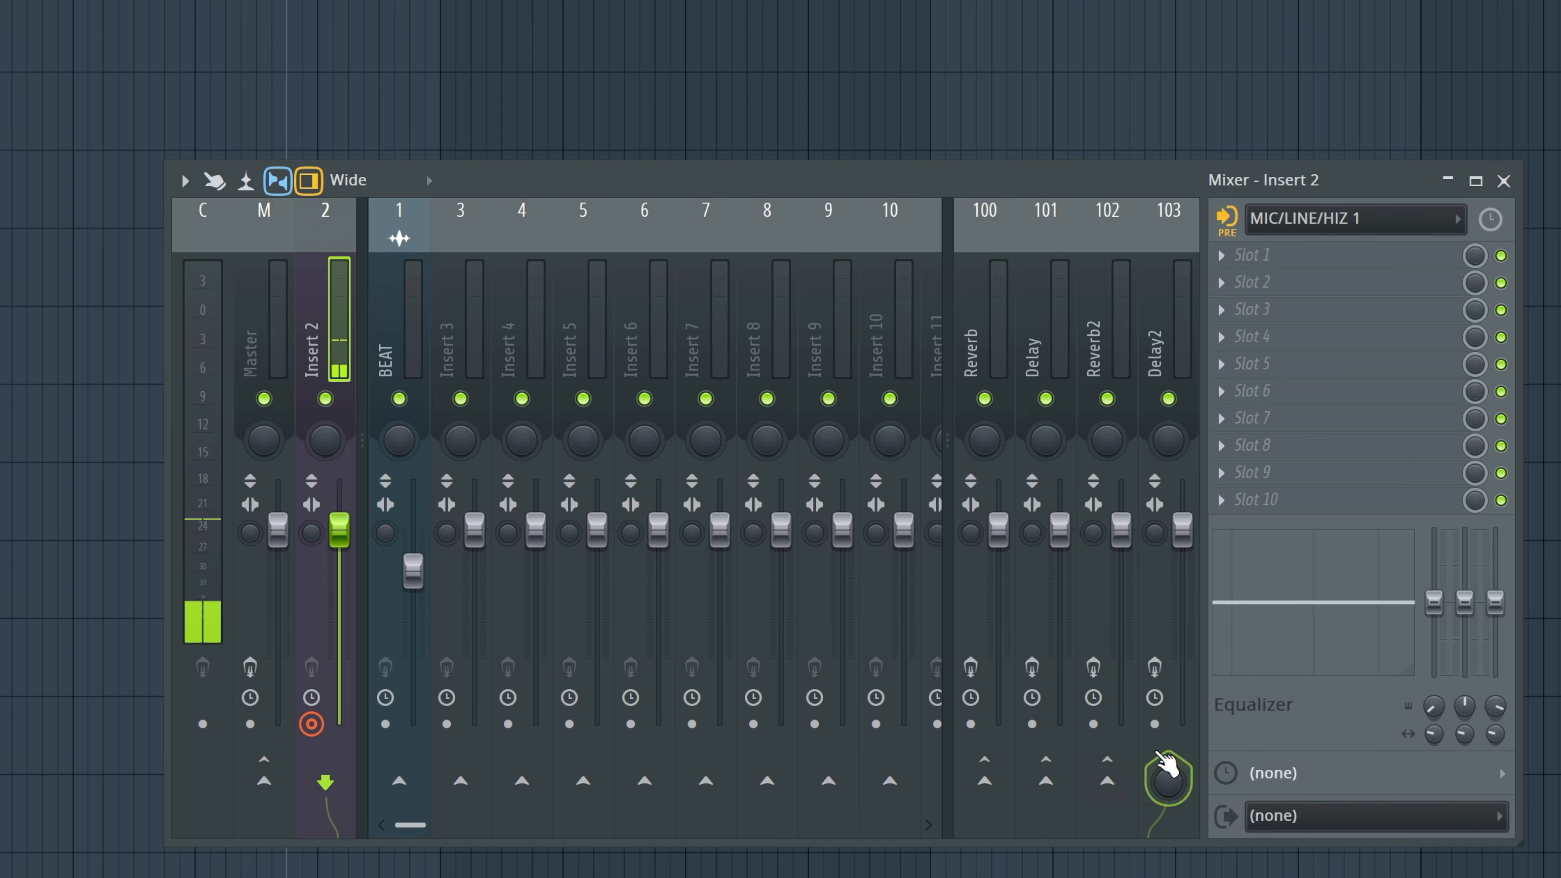
click(1166, 759)
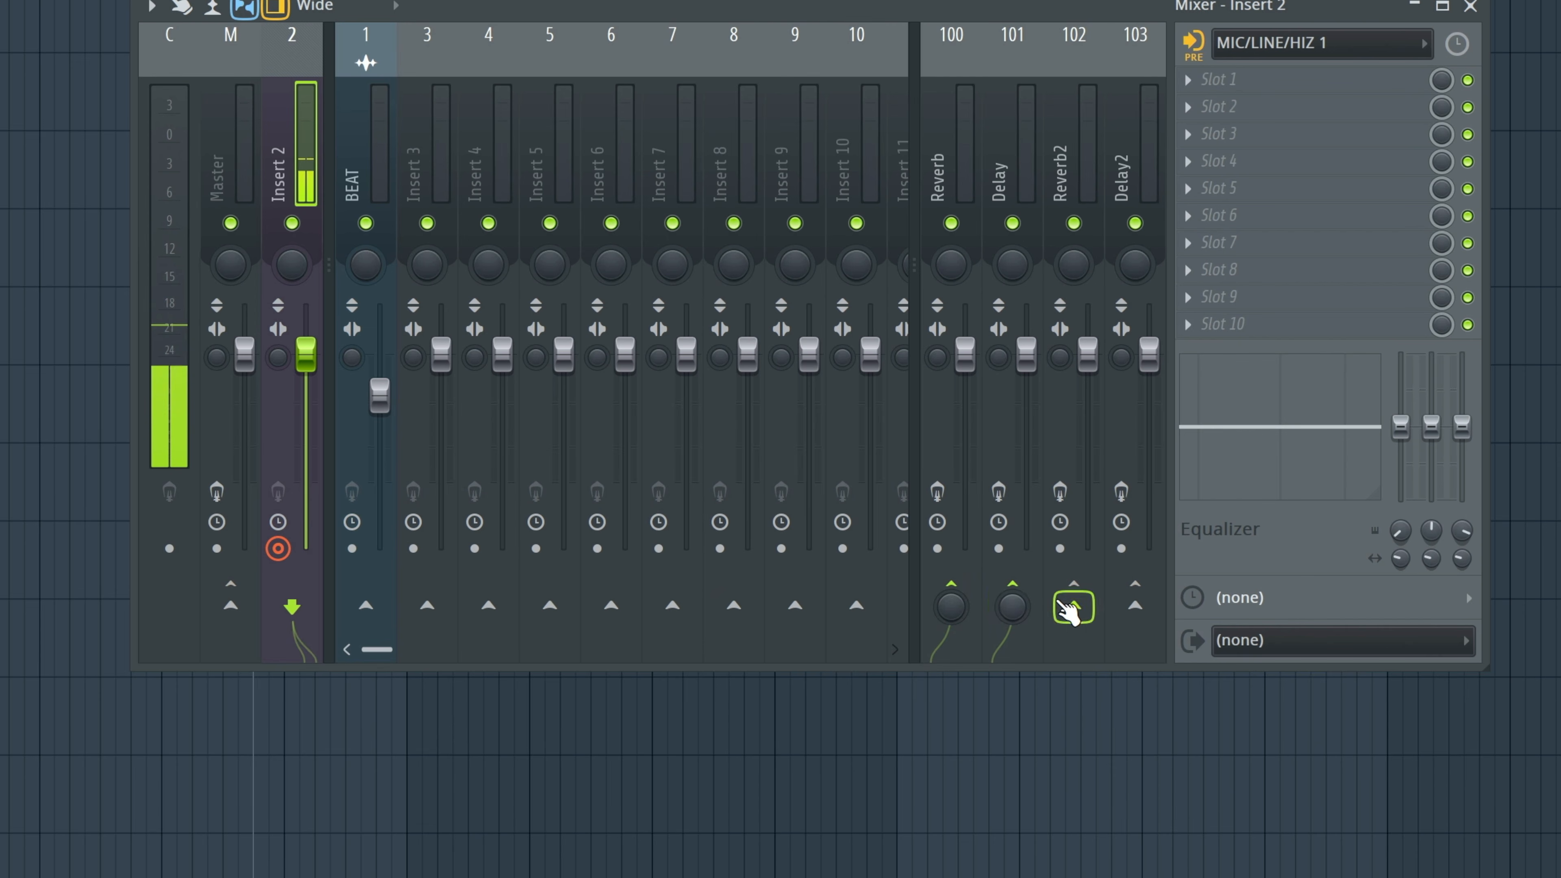
Re-enable Insert 2's sends to the Reverb and Delay mixer tracks.
click(1068, 611)
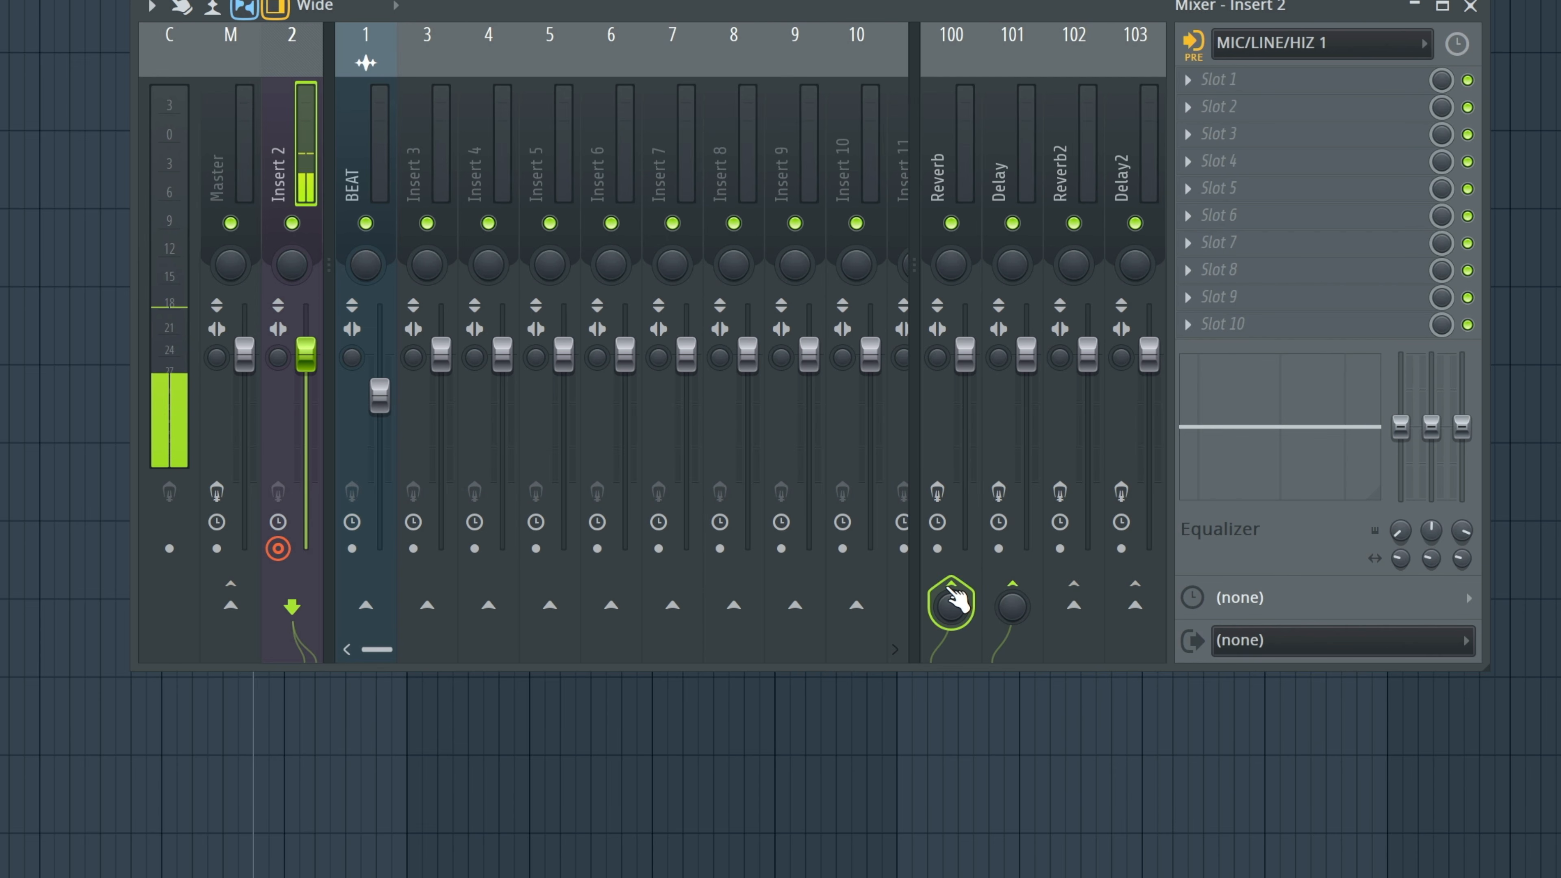
click(951, 605)
click(1012, 607)
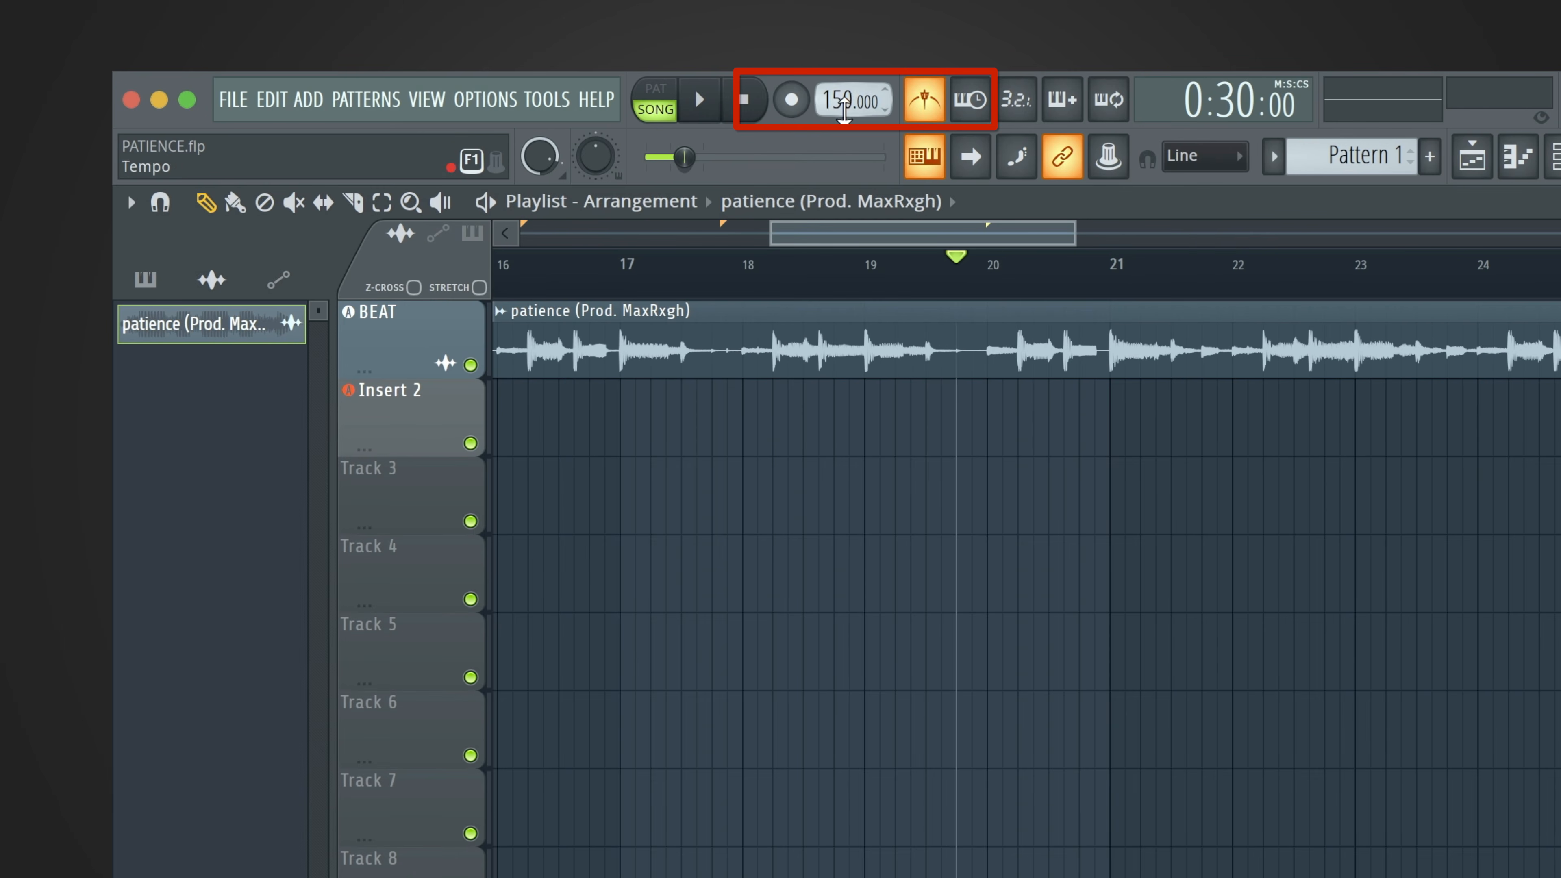
Arm recording for audio into the playlist as an audio clip, and record a take on the Insert 2 track.
click(791, 100)
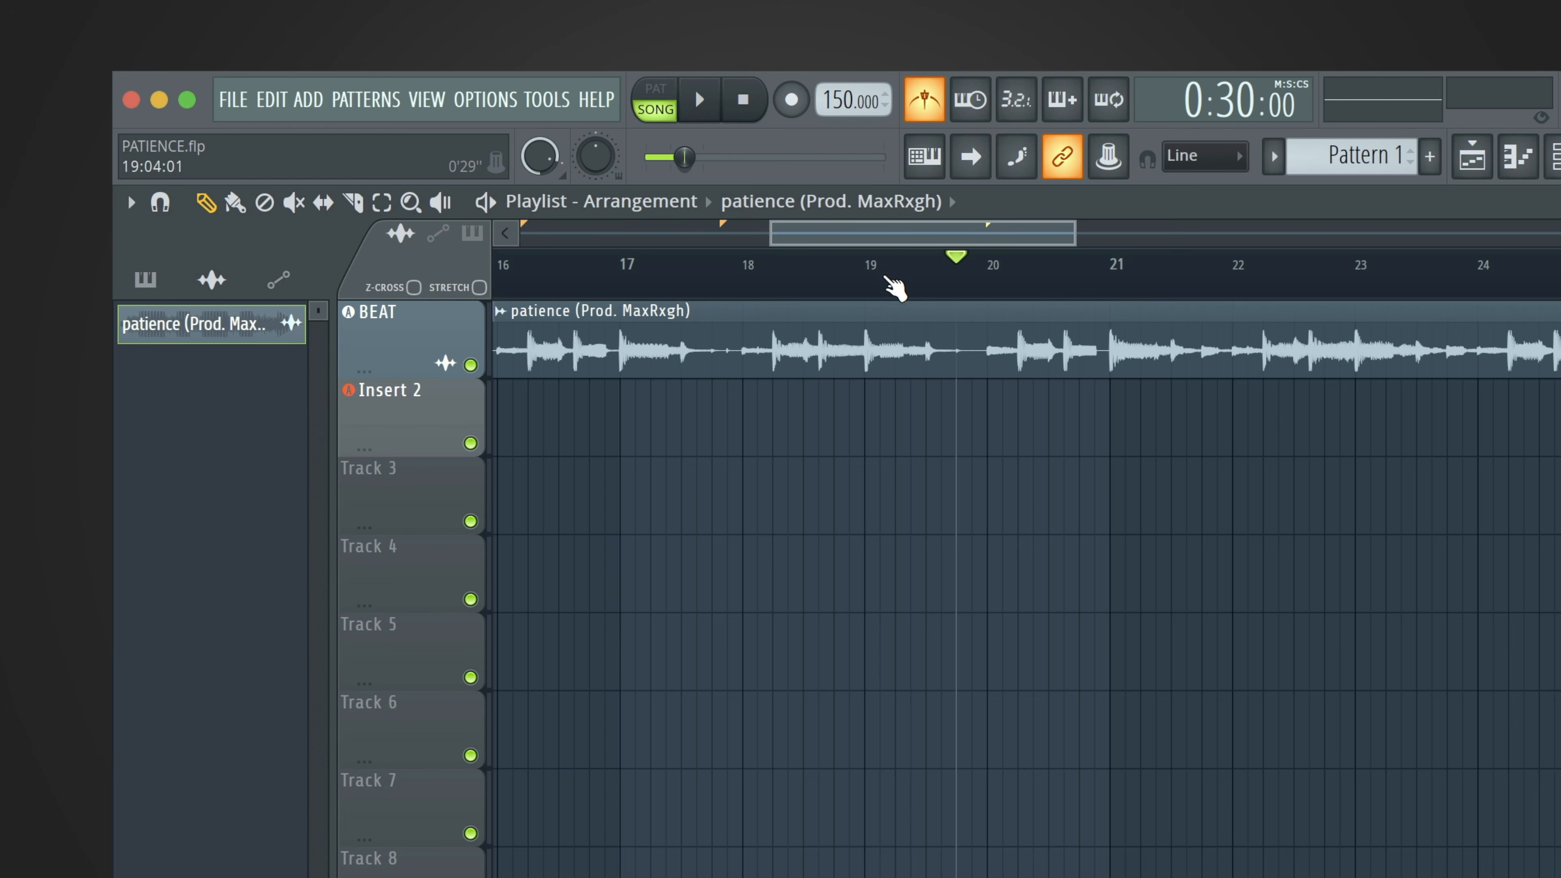
click(788, 100)
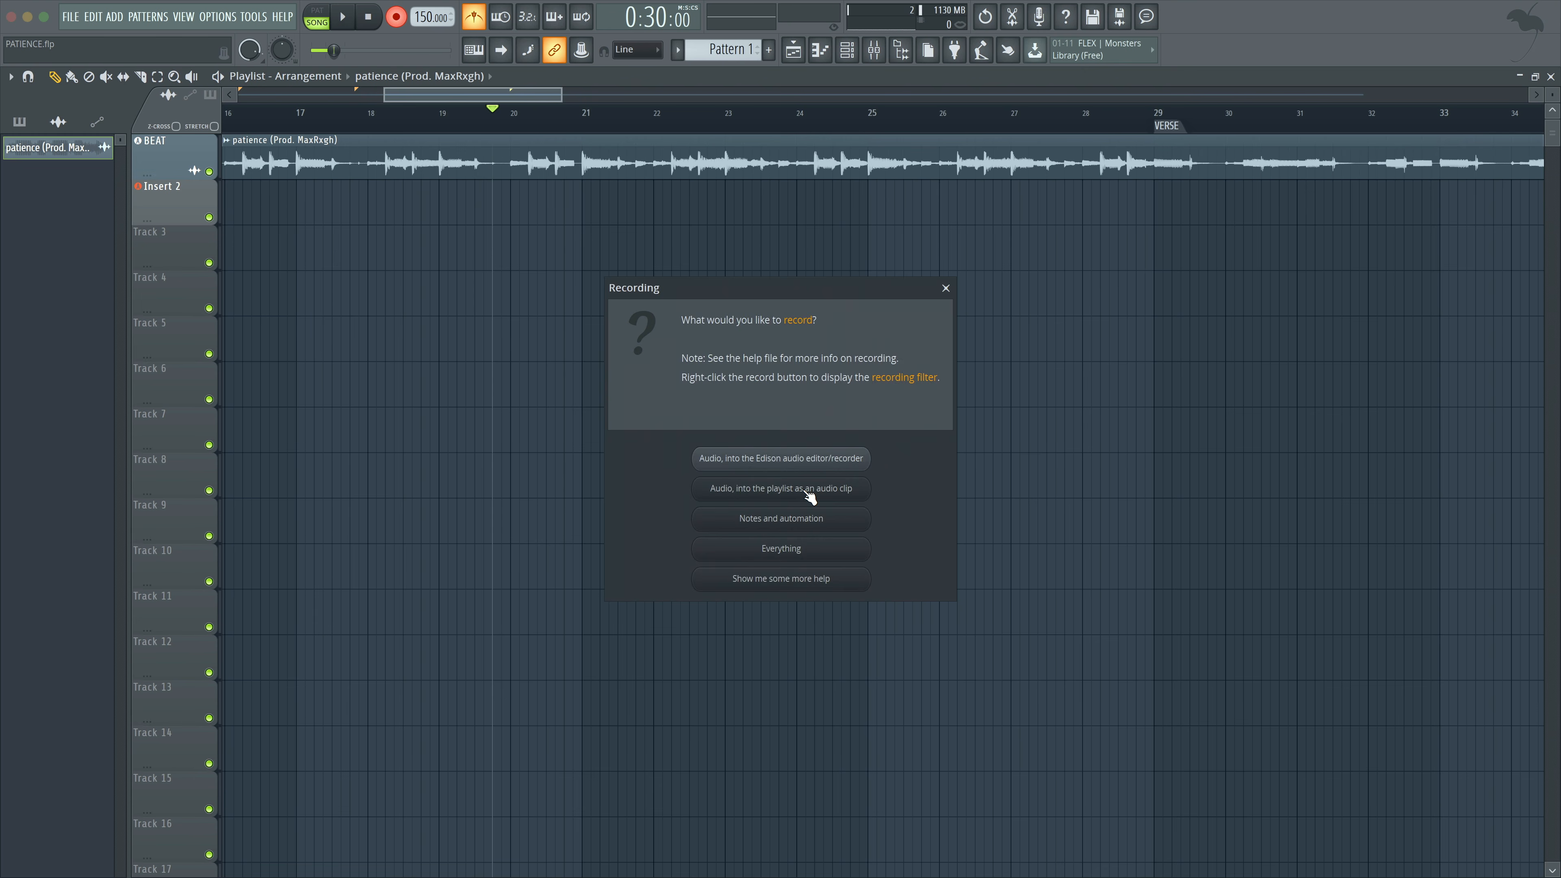
click(826, 532)
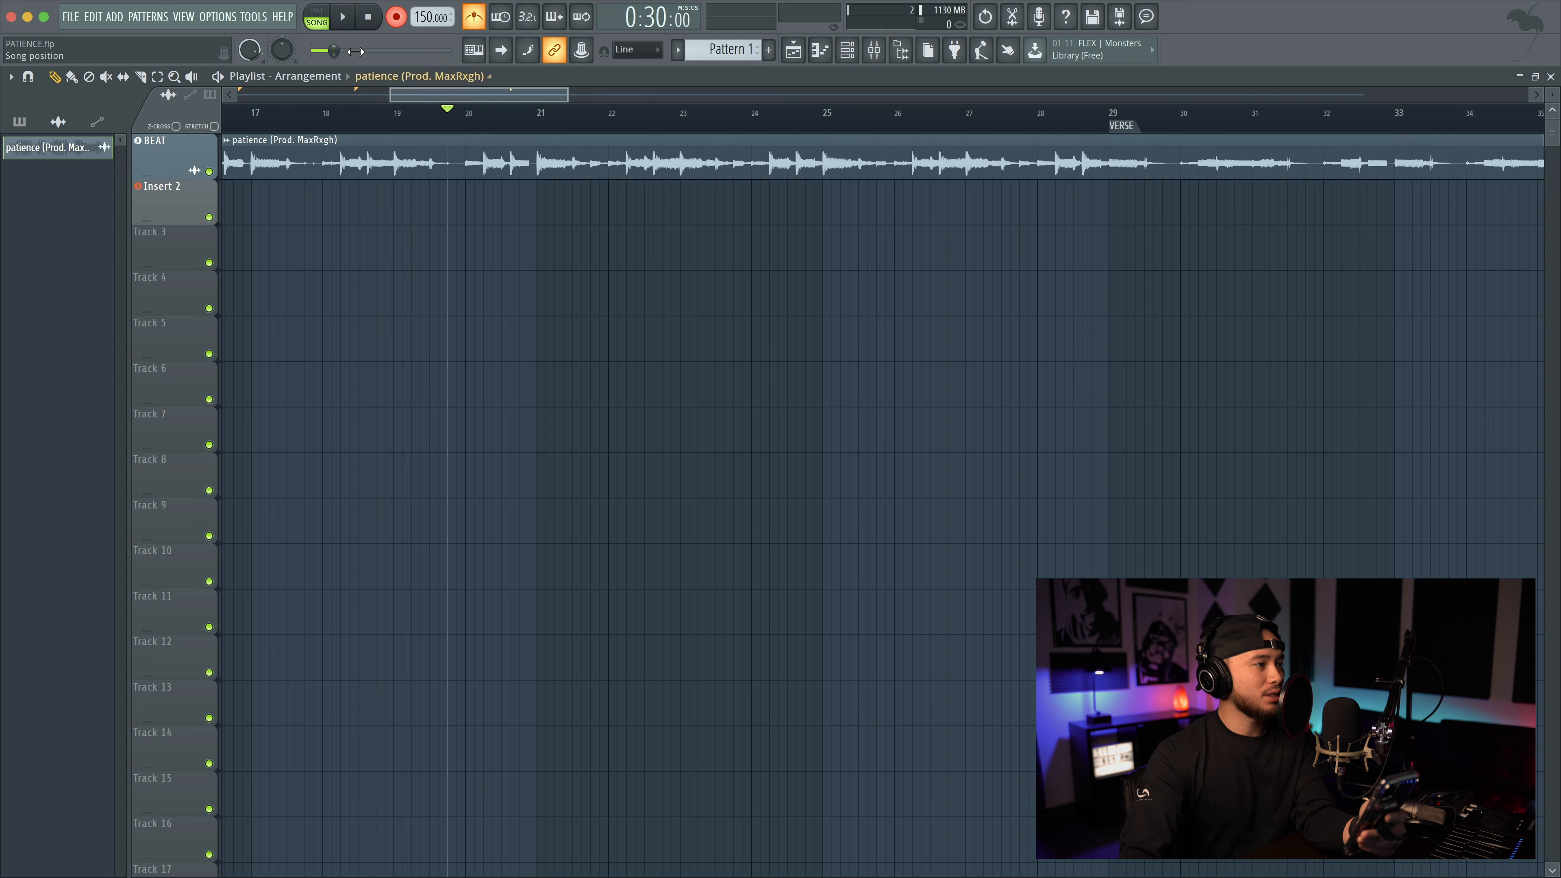
click(347, 19)
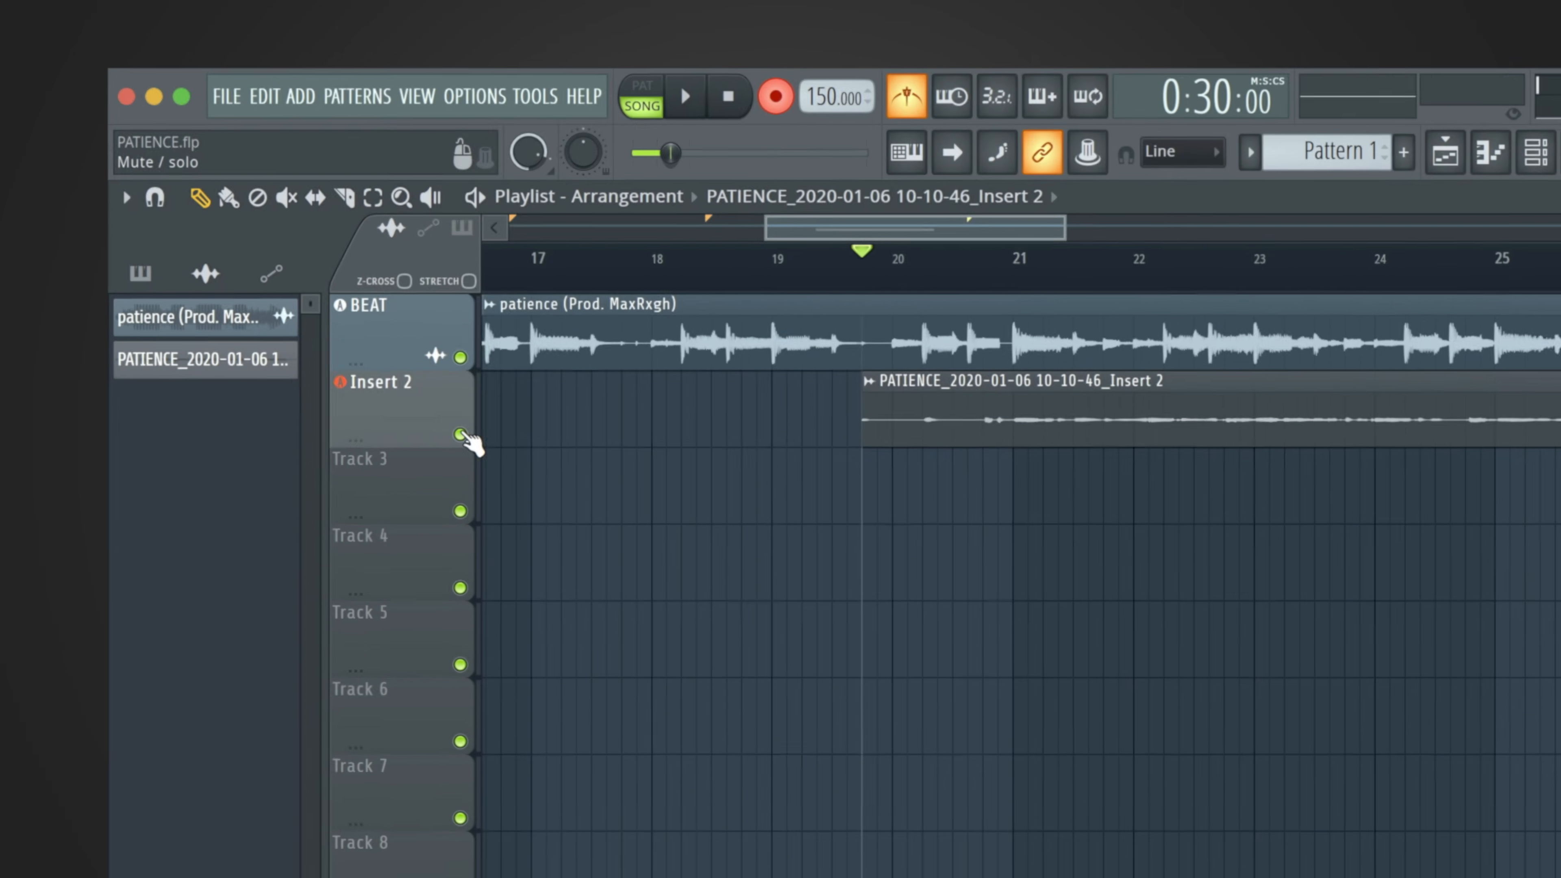
Mute and unmute the whole Insert 2 track, and mute only its recorded clip with the Mute tool.
click(379, 365)
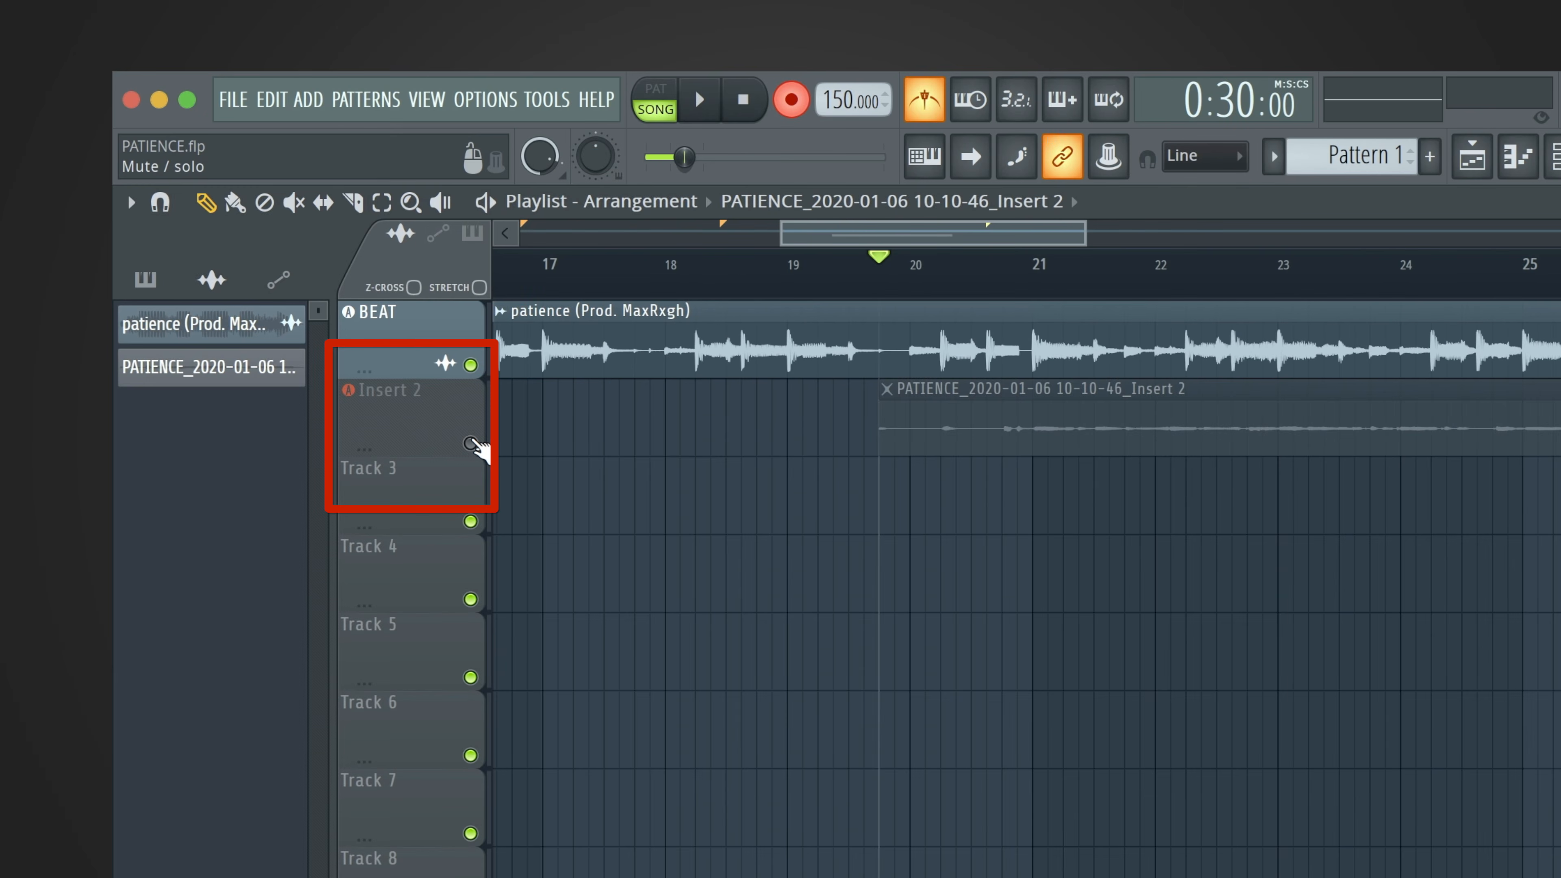
click(470, 443)
click(296, 204)
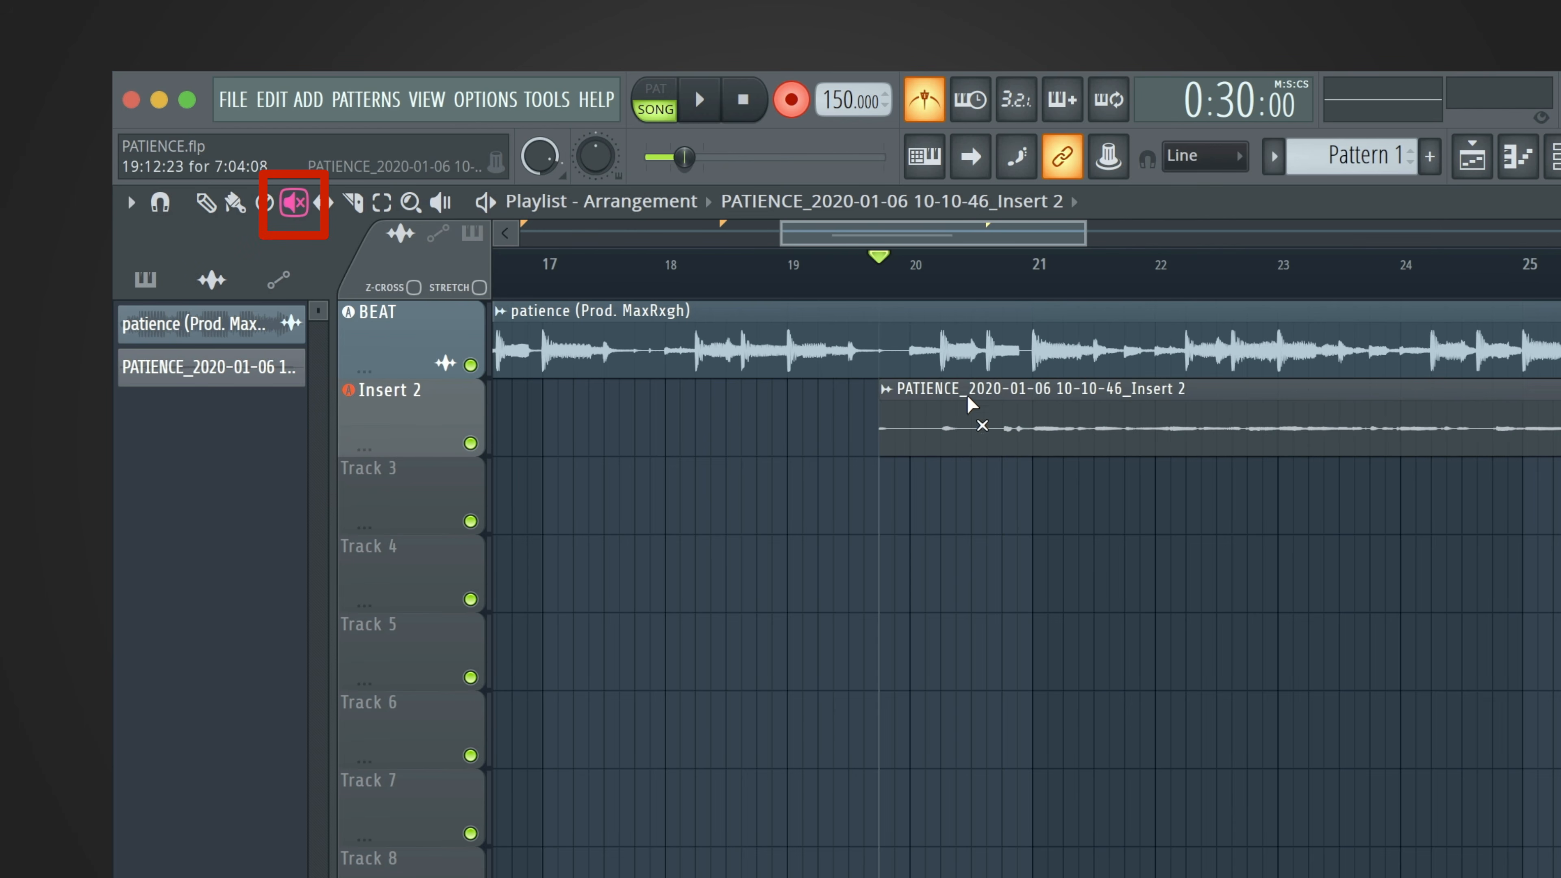
click(1093, 405)
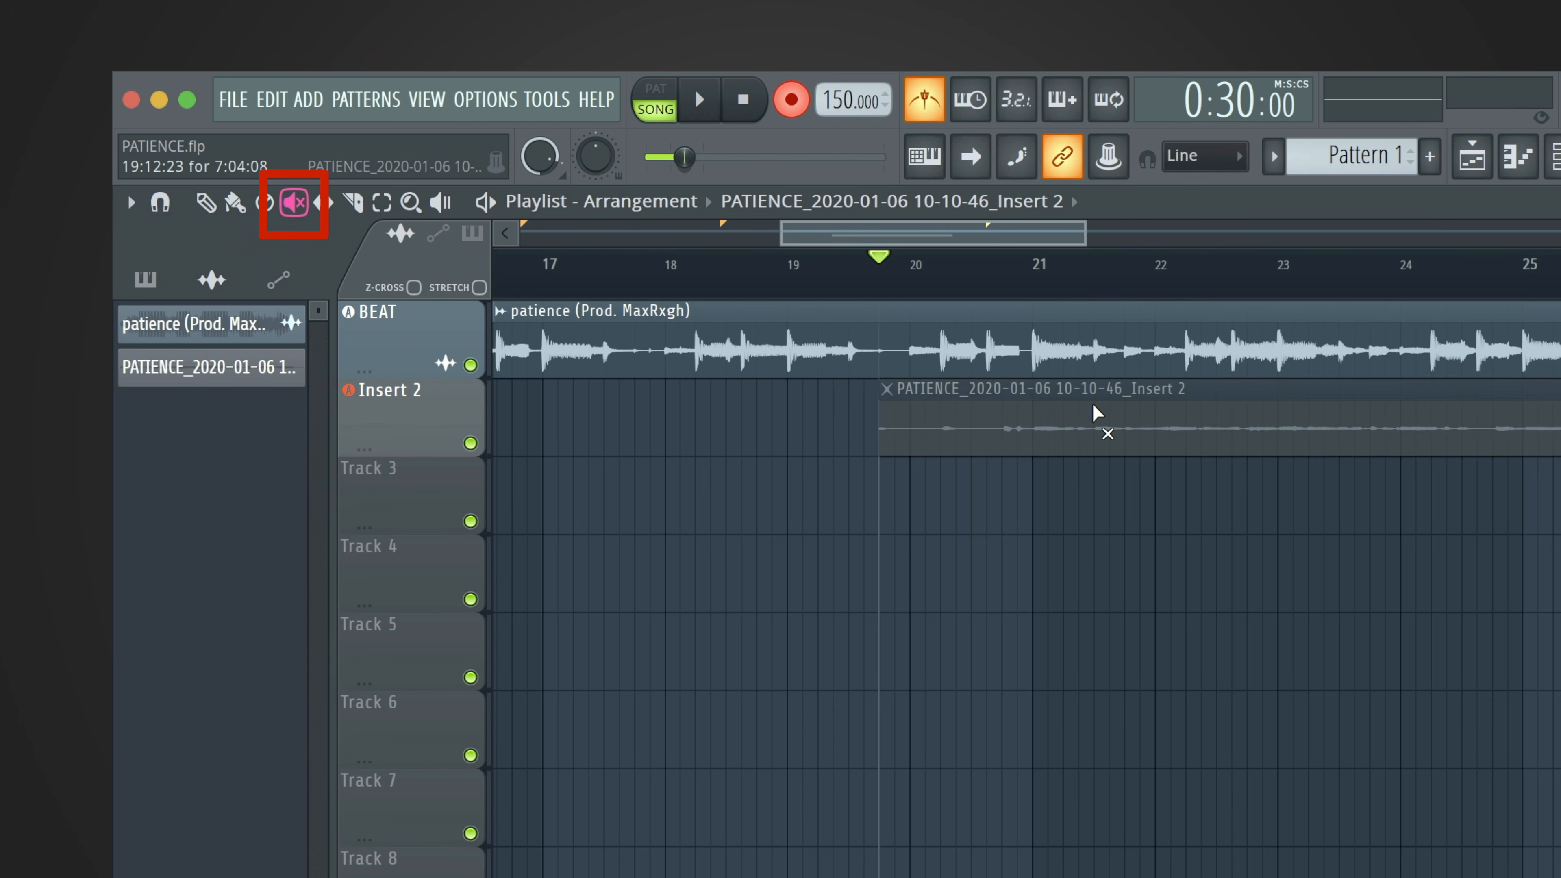
Unmute the recorded clip on the Insert 2 track and switch back to the Draw tool.
click(1098, 413)
click(205, 202)
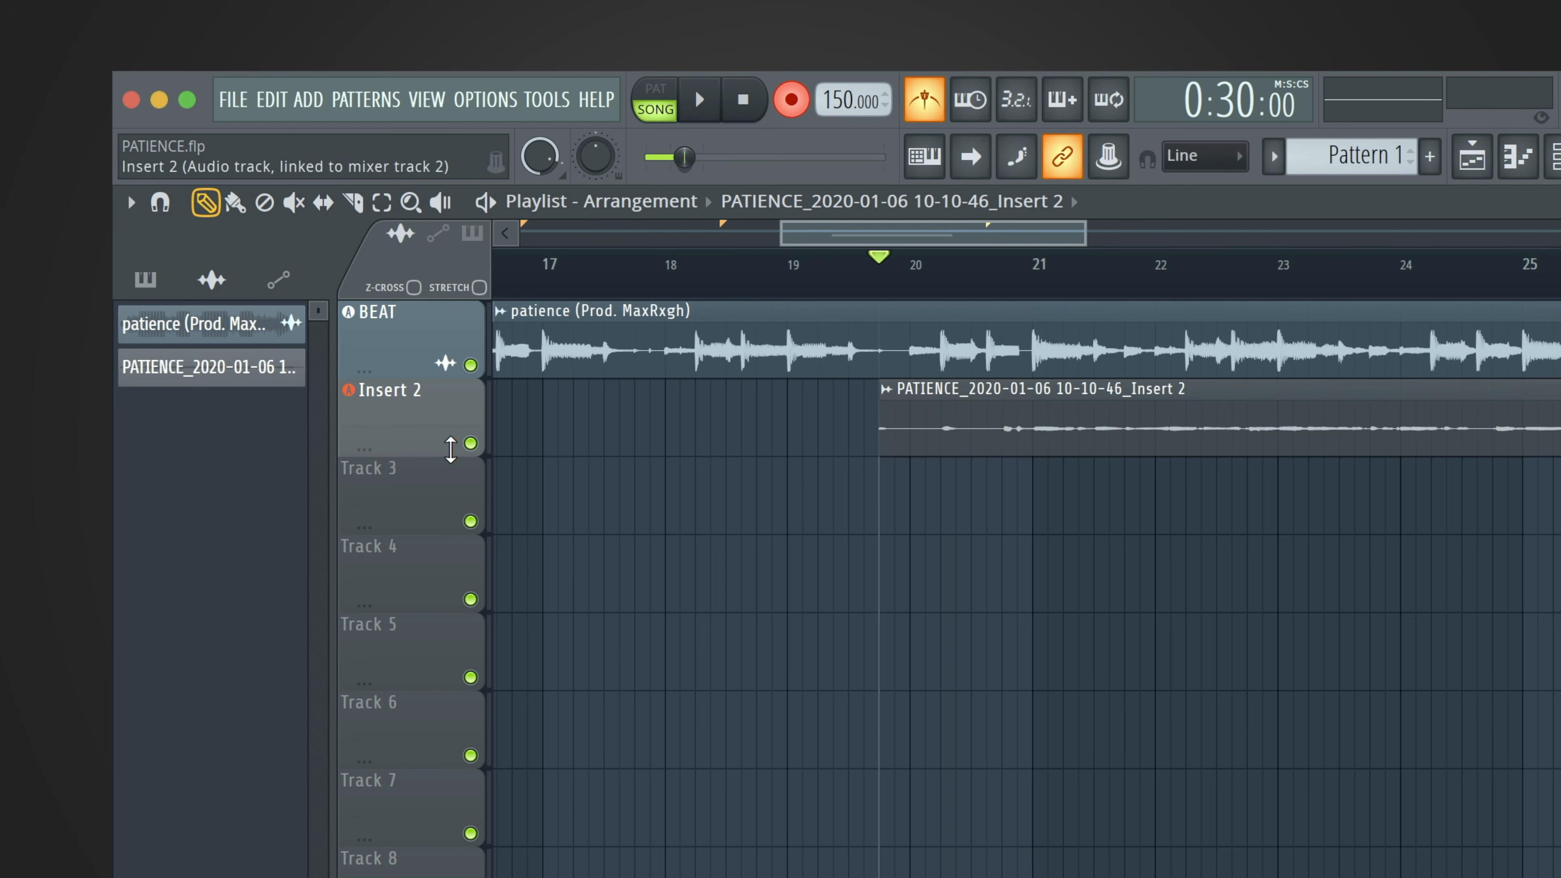
Mute the Insert 2 track holding the first take and record a second take.
click(470, 443)
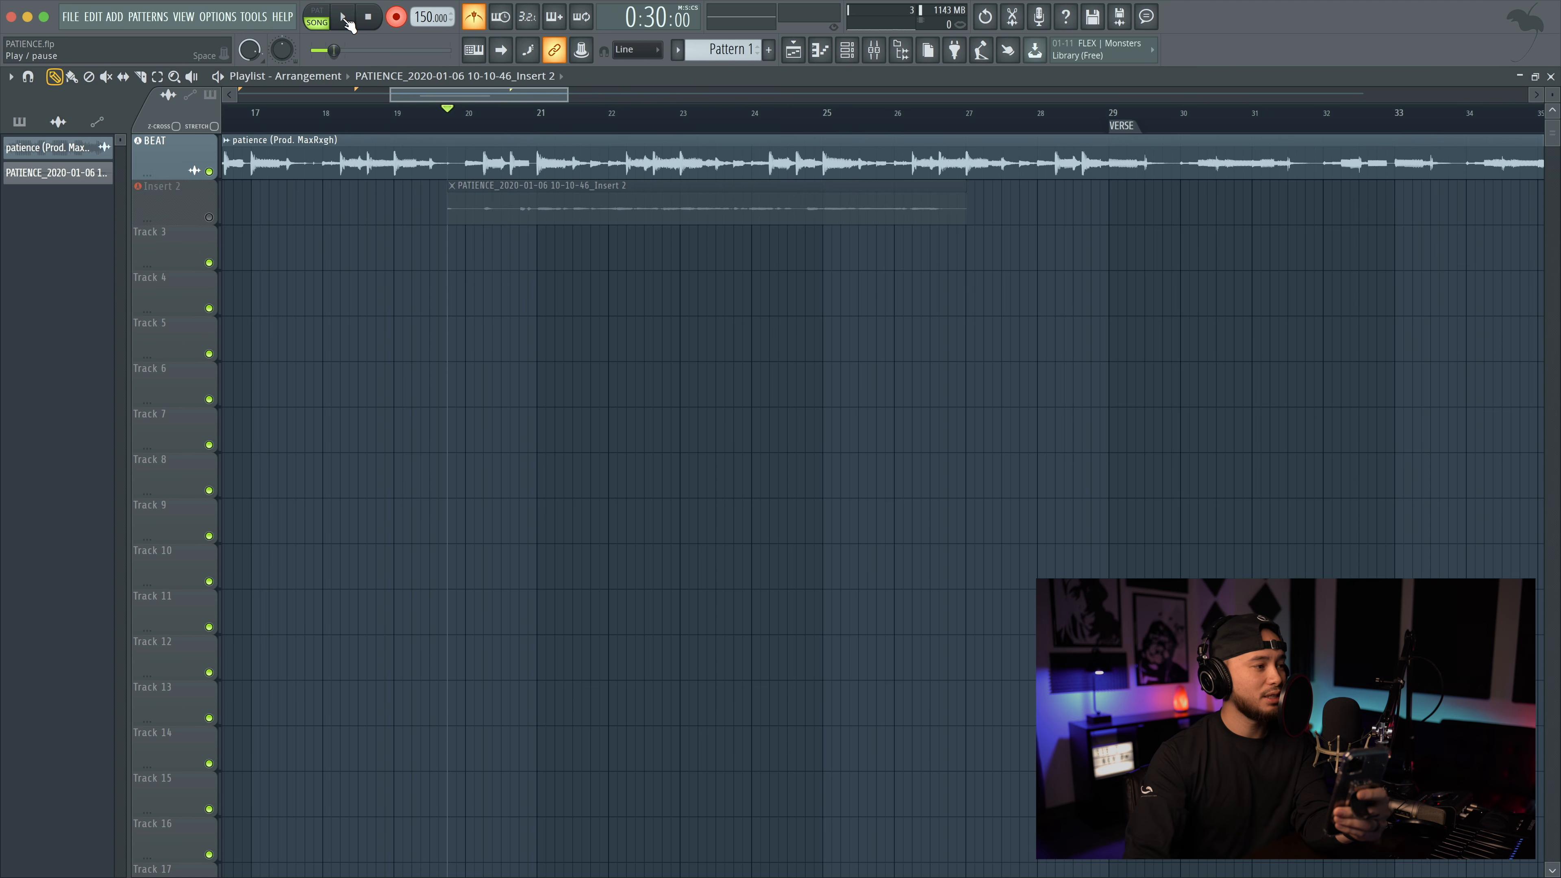
click(704, 106)
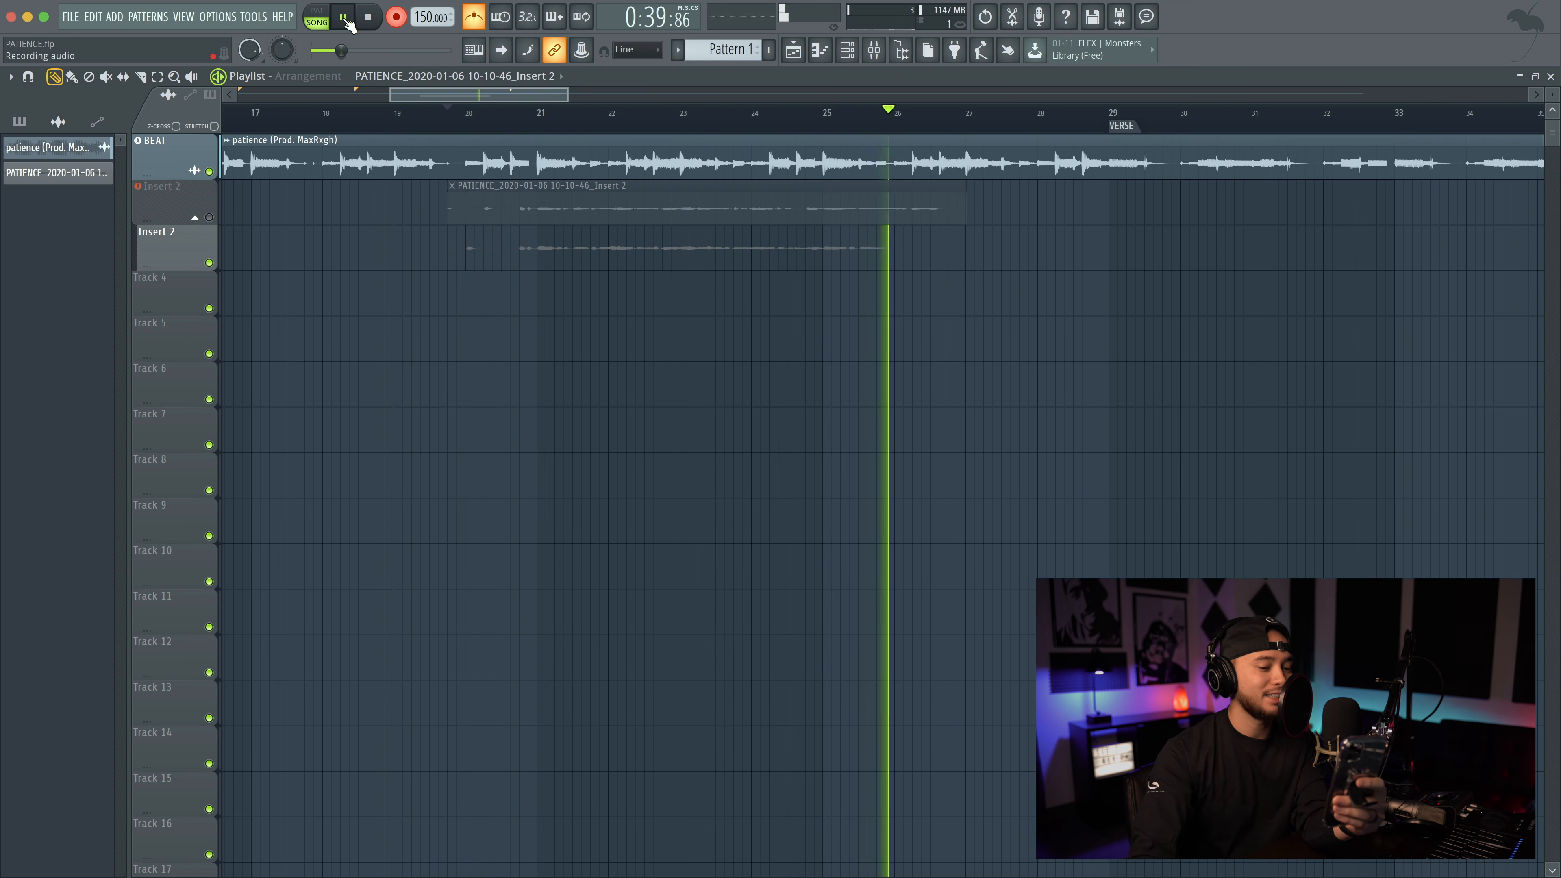
click(368, 17)
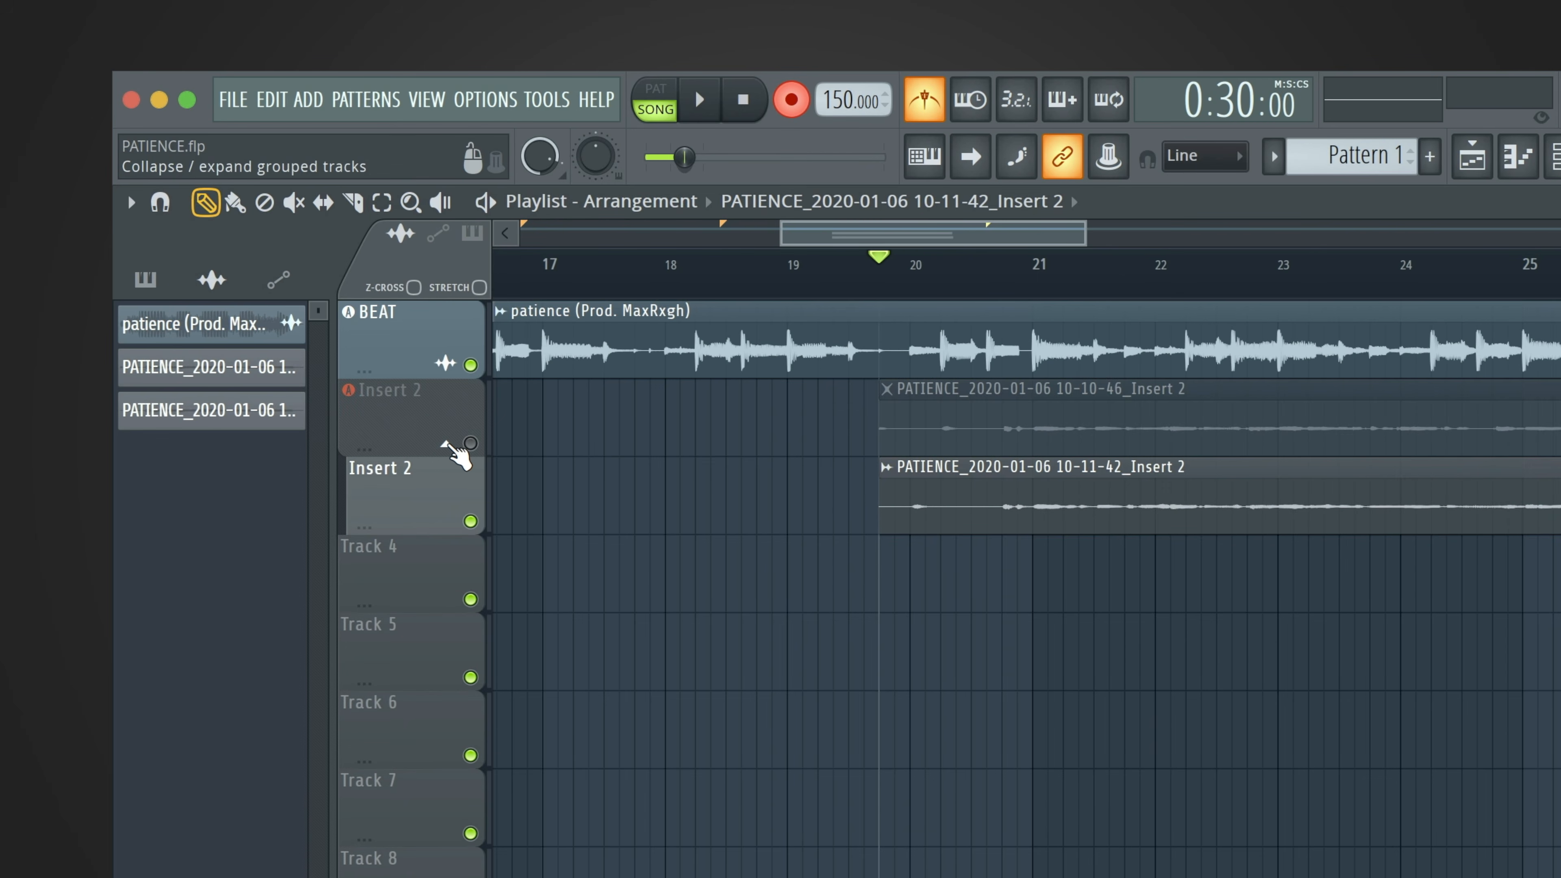
Collapse and expand the grouped Insert 2 take tracks in the playlist.
click(445, 444)
click(445, 443)
click(445, 443)
click(445, 443)
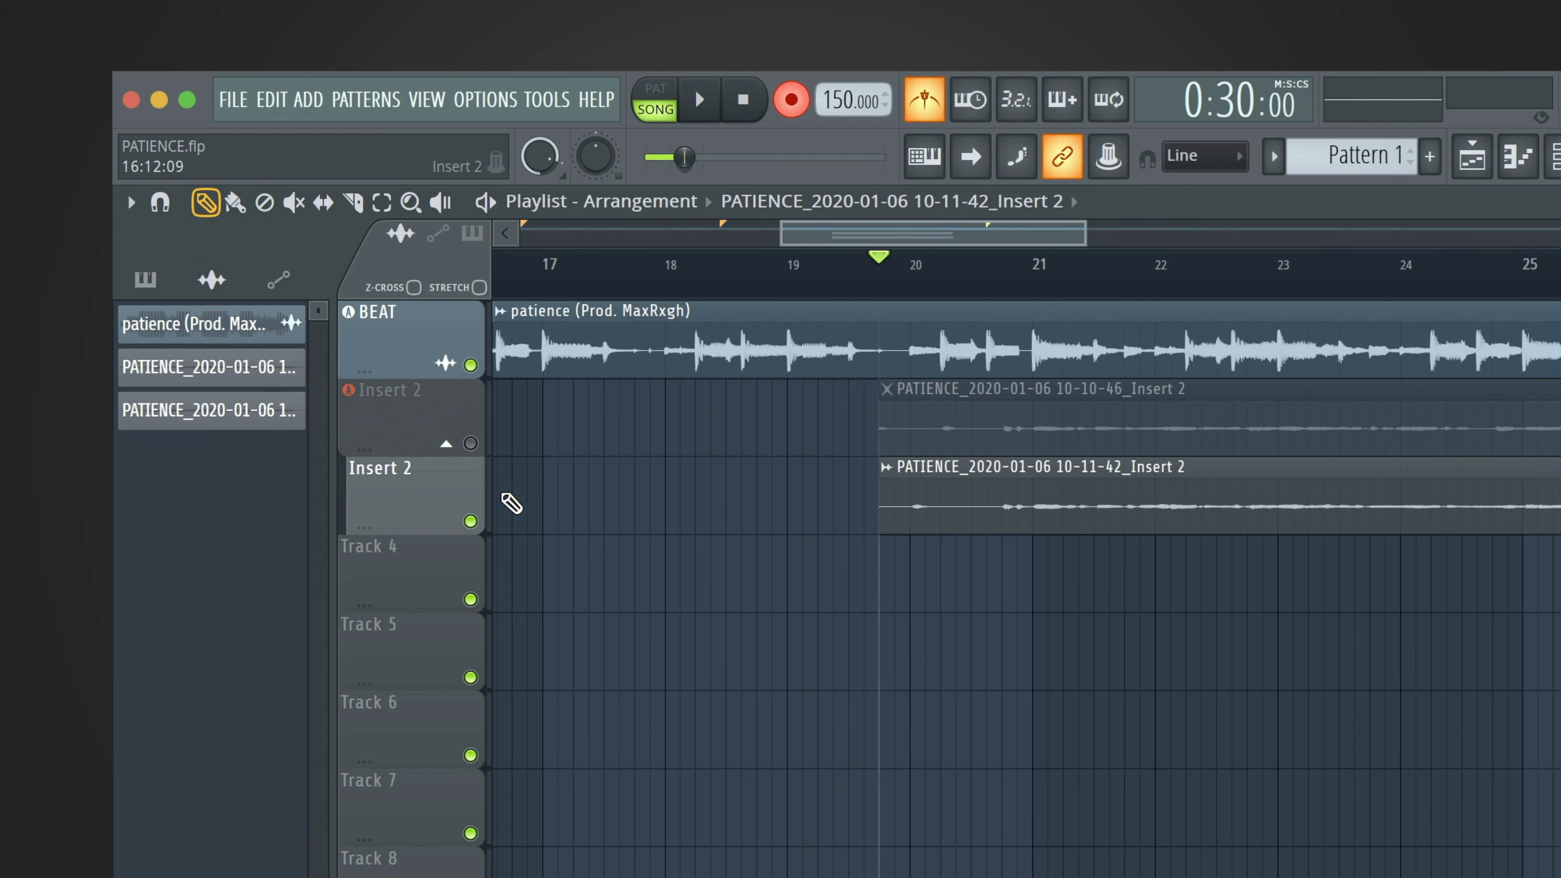
Mute the second take's track and record a third take.
click(470, 522)
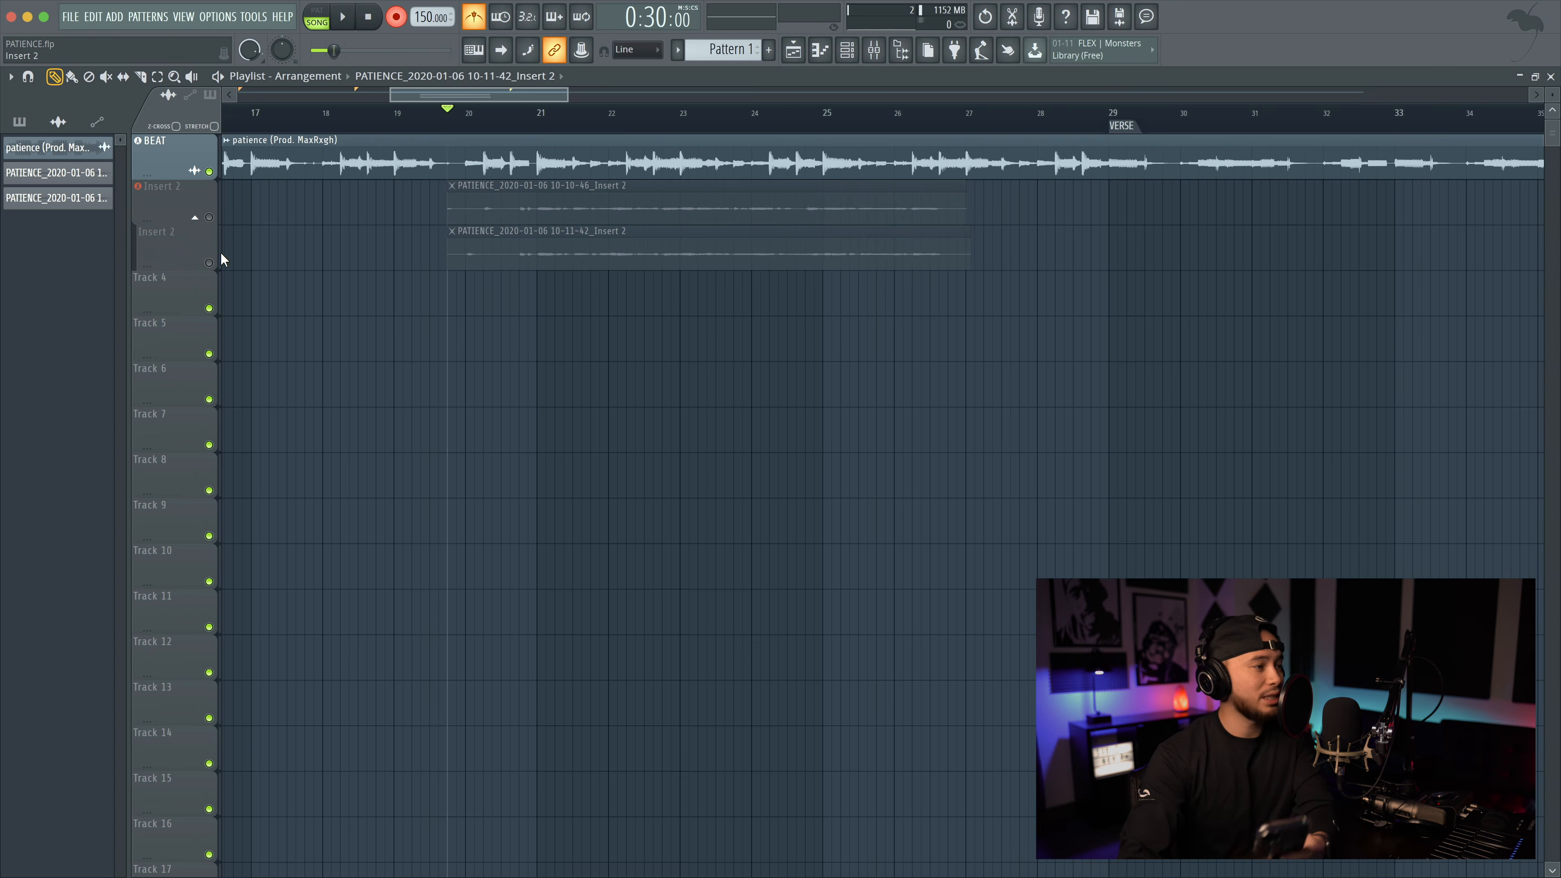
click(343, 19)
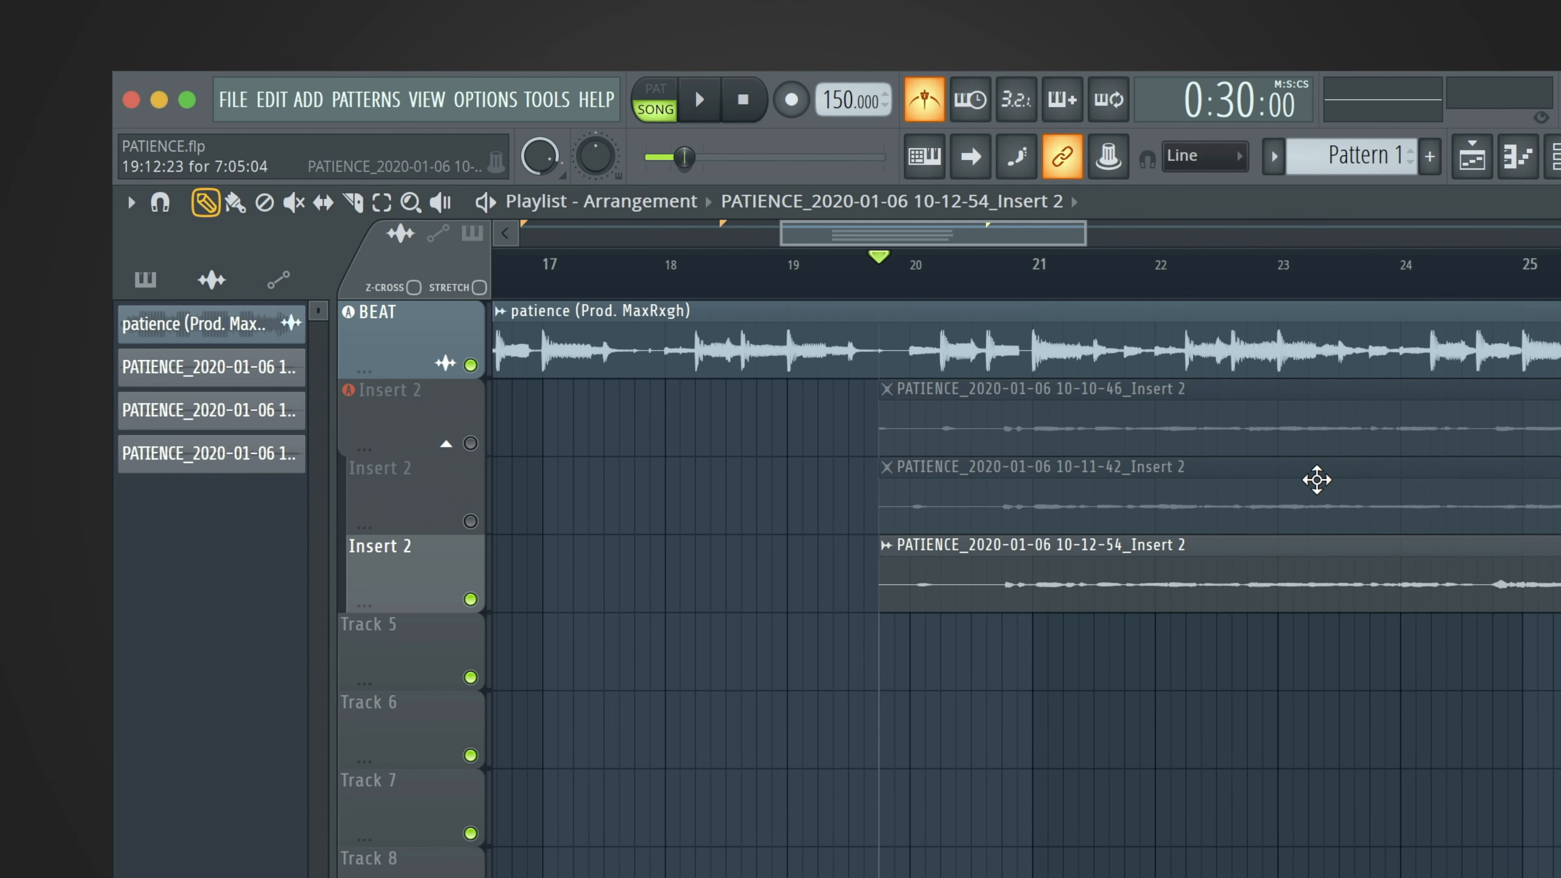
Toggle the third take's track mute, and leave all three Insert 2 take tracks unmuted.
click(473, 601)
click(473, 601)
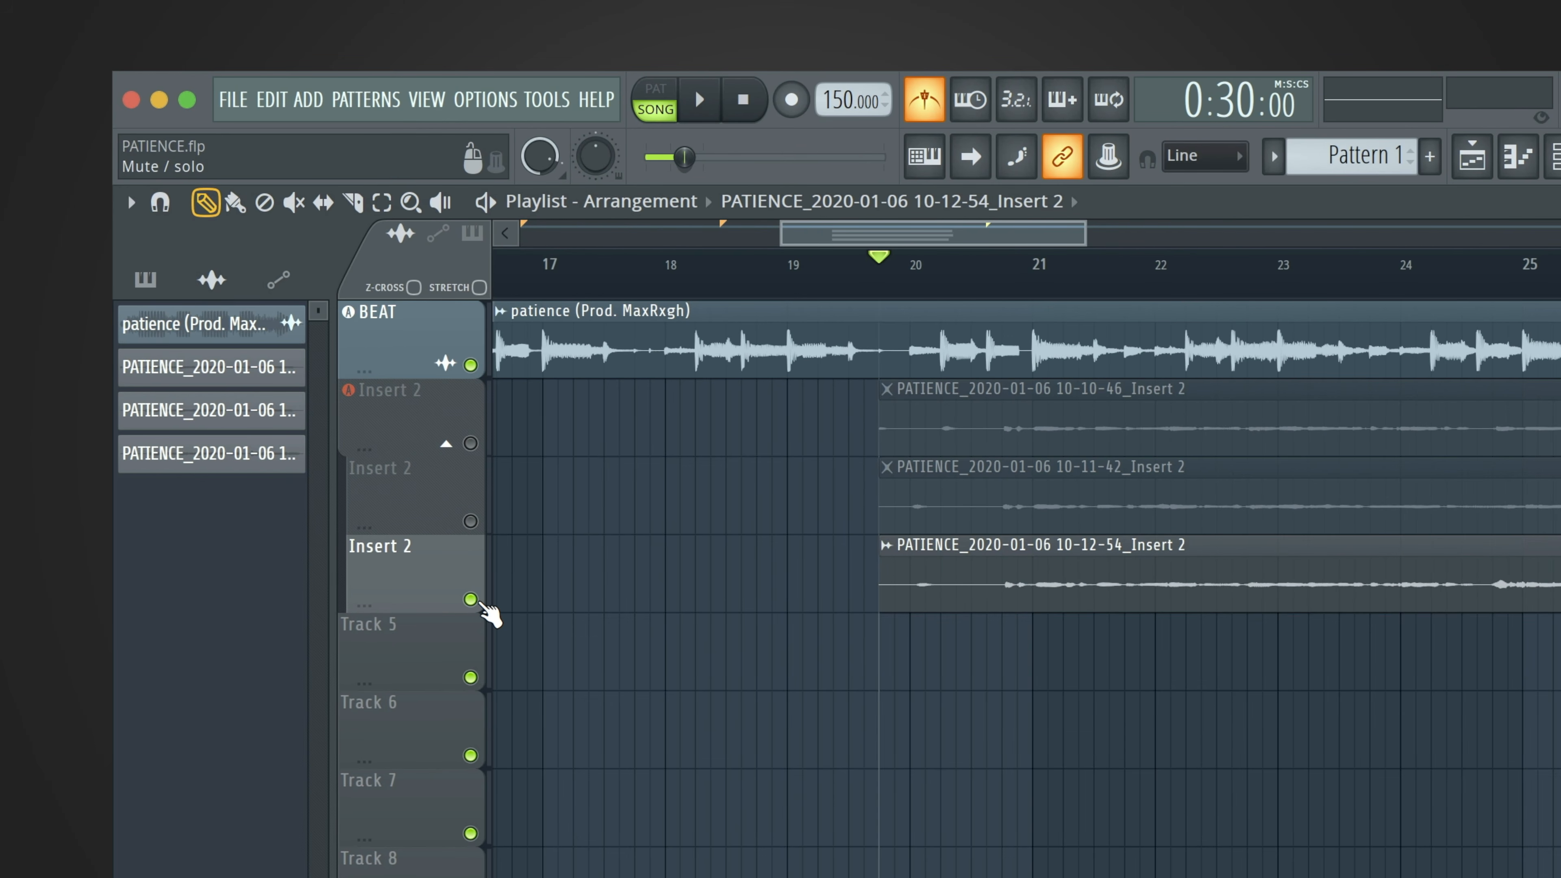
click(470, 599)
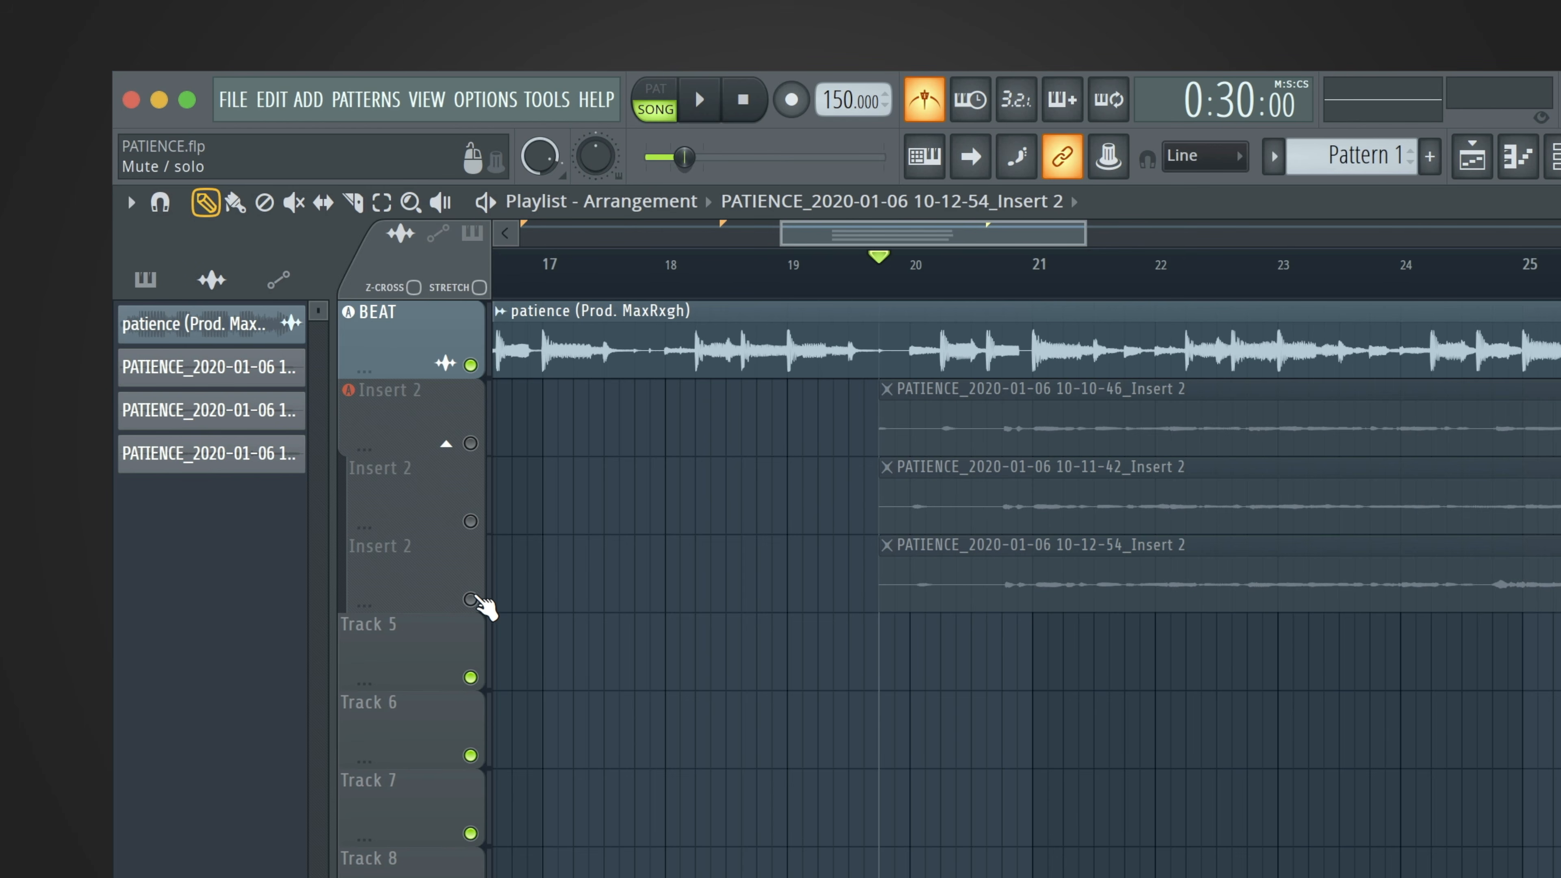
click(471, 600)
click(470, 522)
click(470, 443)
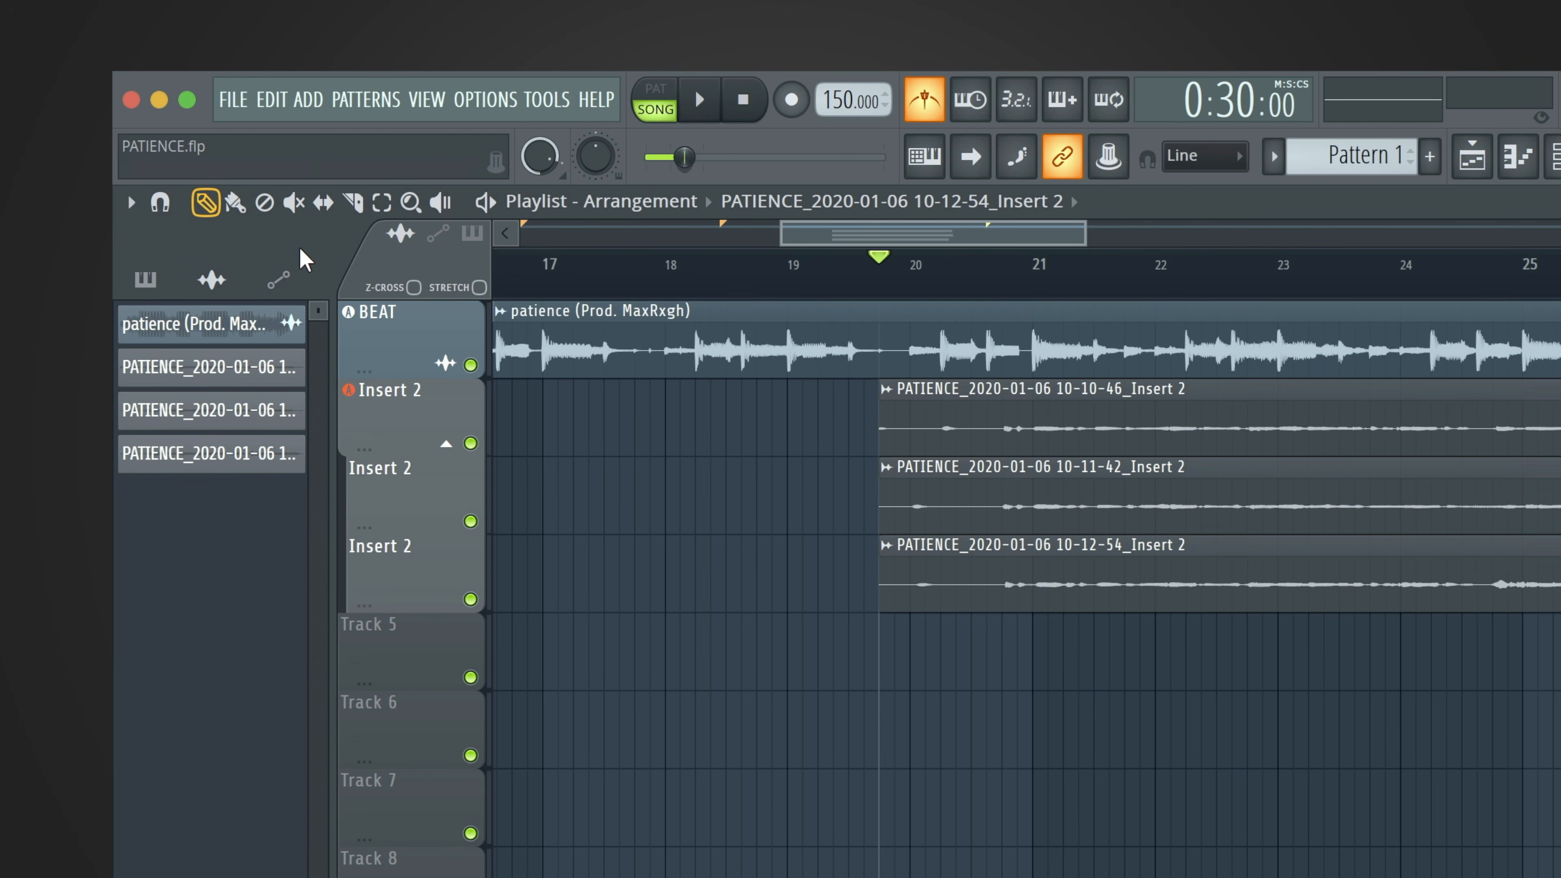
Cut all three takes at bars 21, 22, 23, 24 and 25 with the Slice tool.
click(352, 201)
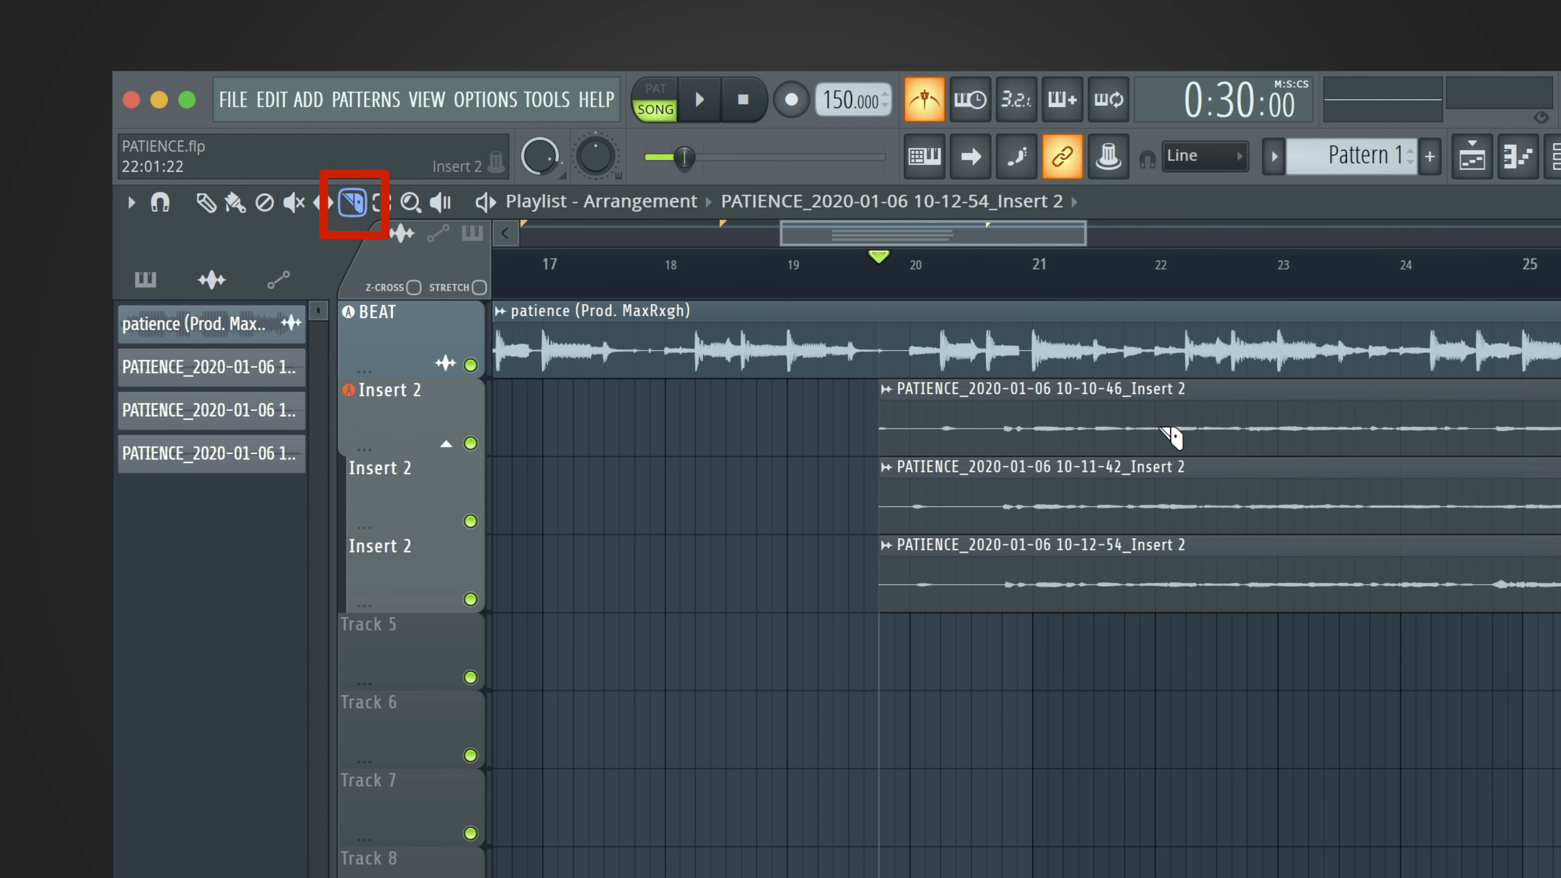
drag(1033, 372, 1038, 618)
drag(1165, 415, 1159, 617)
drag(1284, 400, 1289, 533)
drag(1401, 391, 1411, 548)
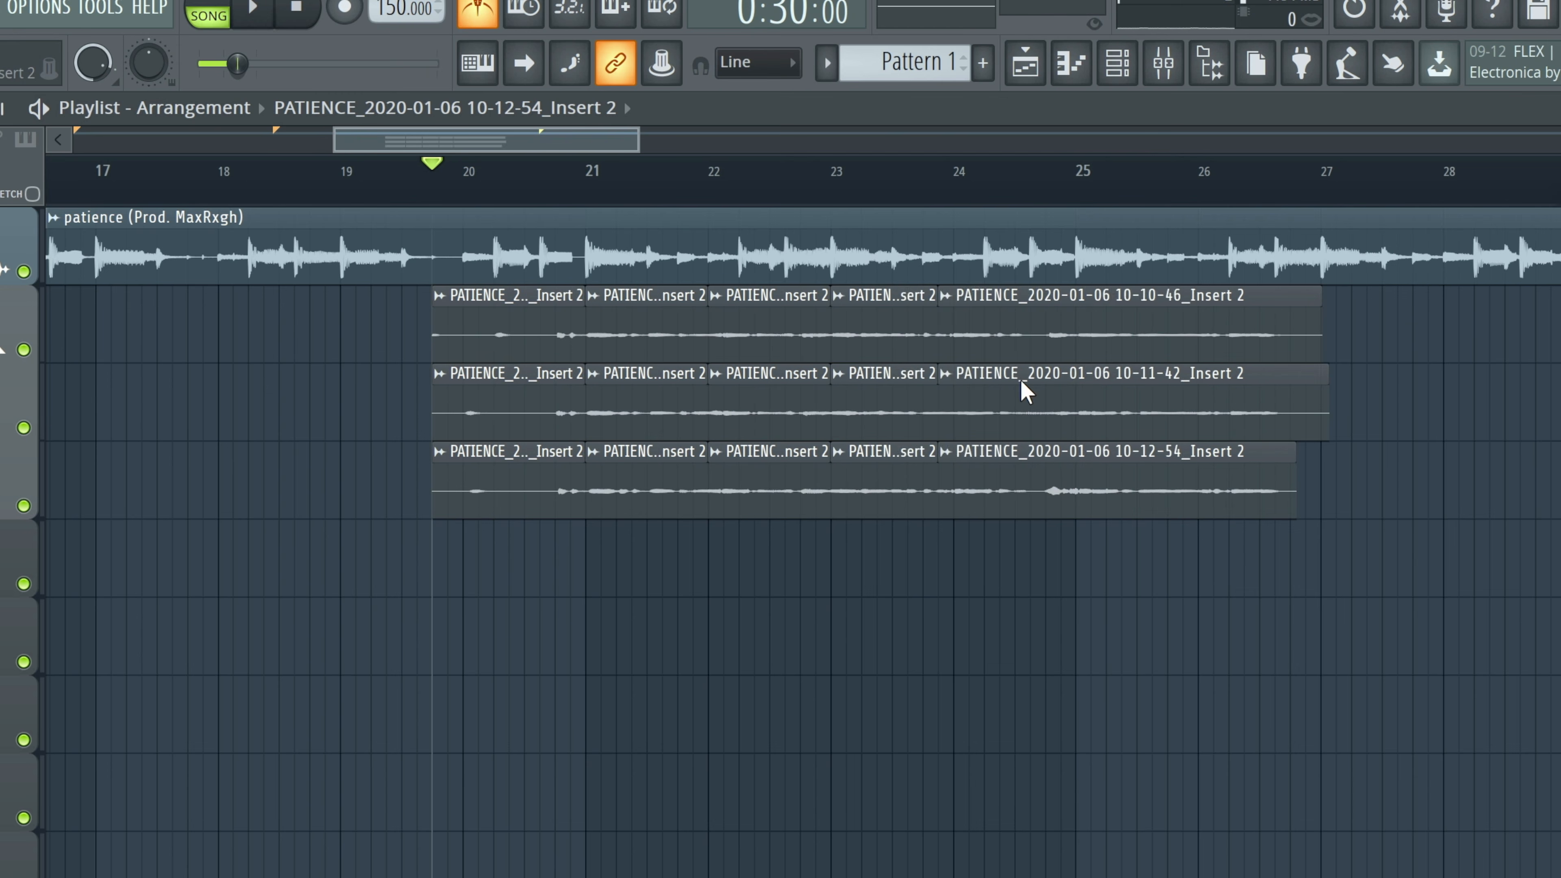
drag(965, 455, 958, 492)
drag(1091, 313, 1103, 477)
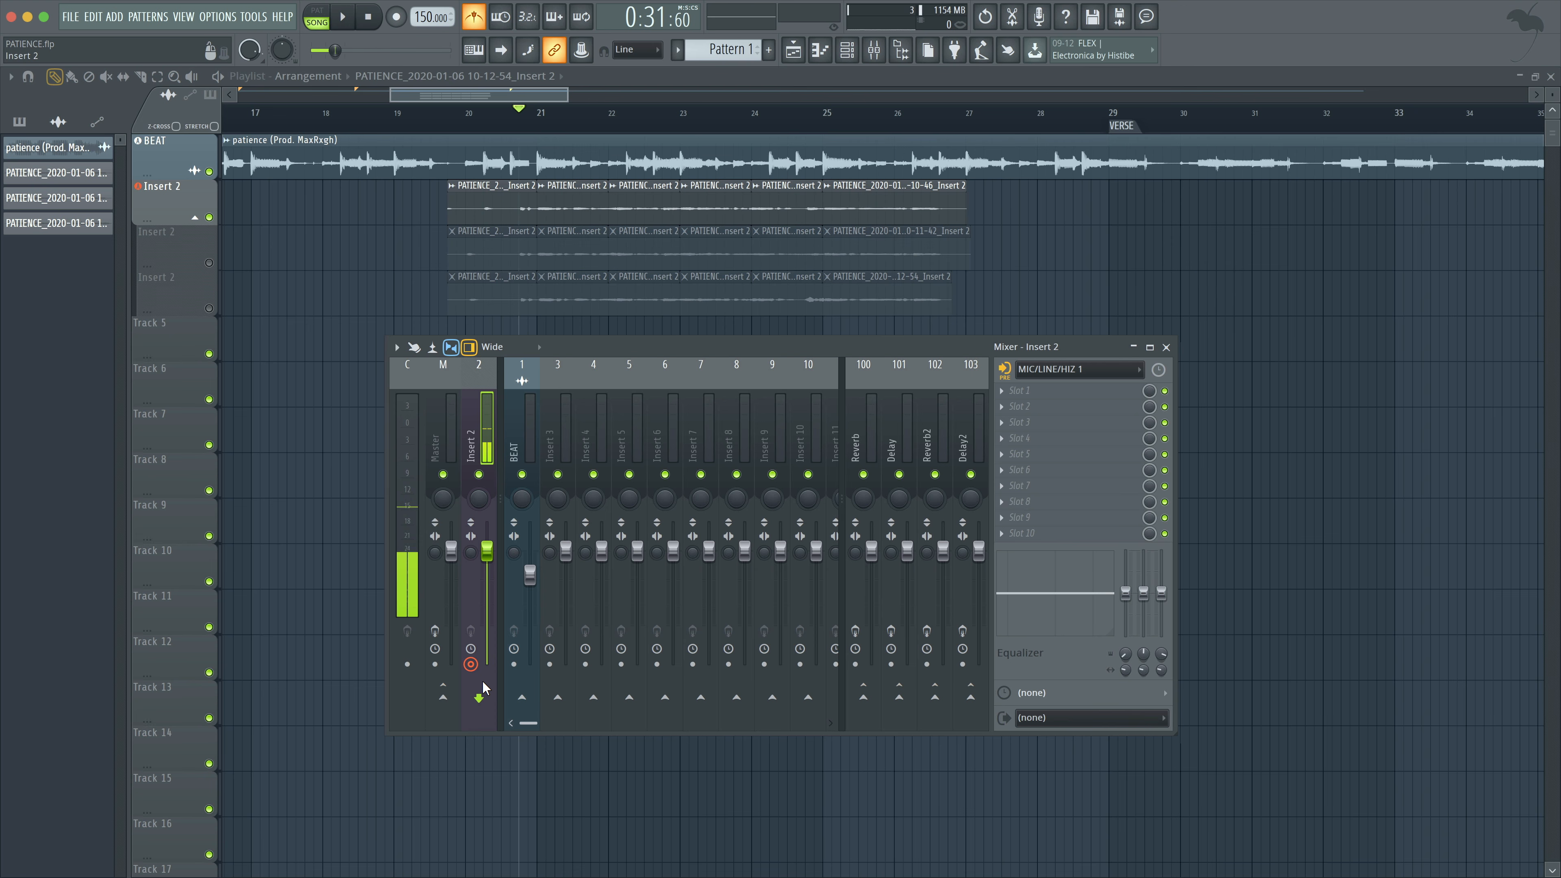
Route Insert 2 back to the Master with its input set to (none), and play back the first take.
click(445, 699)
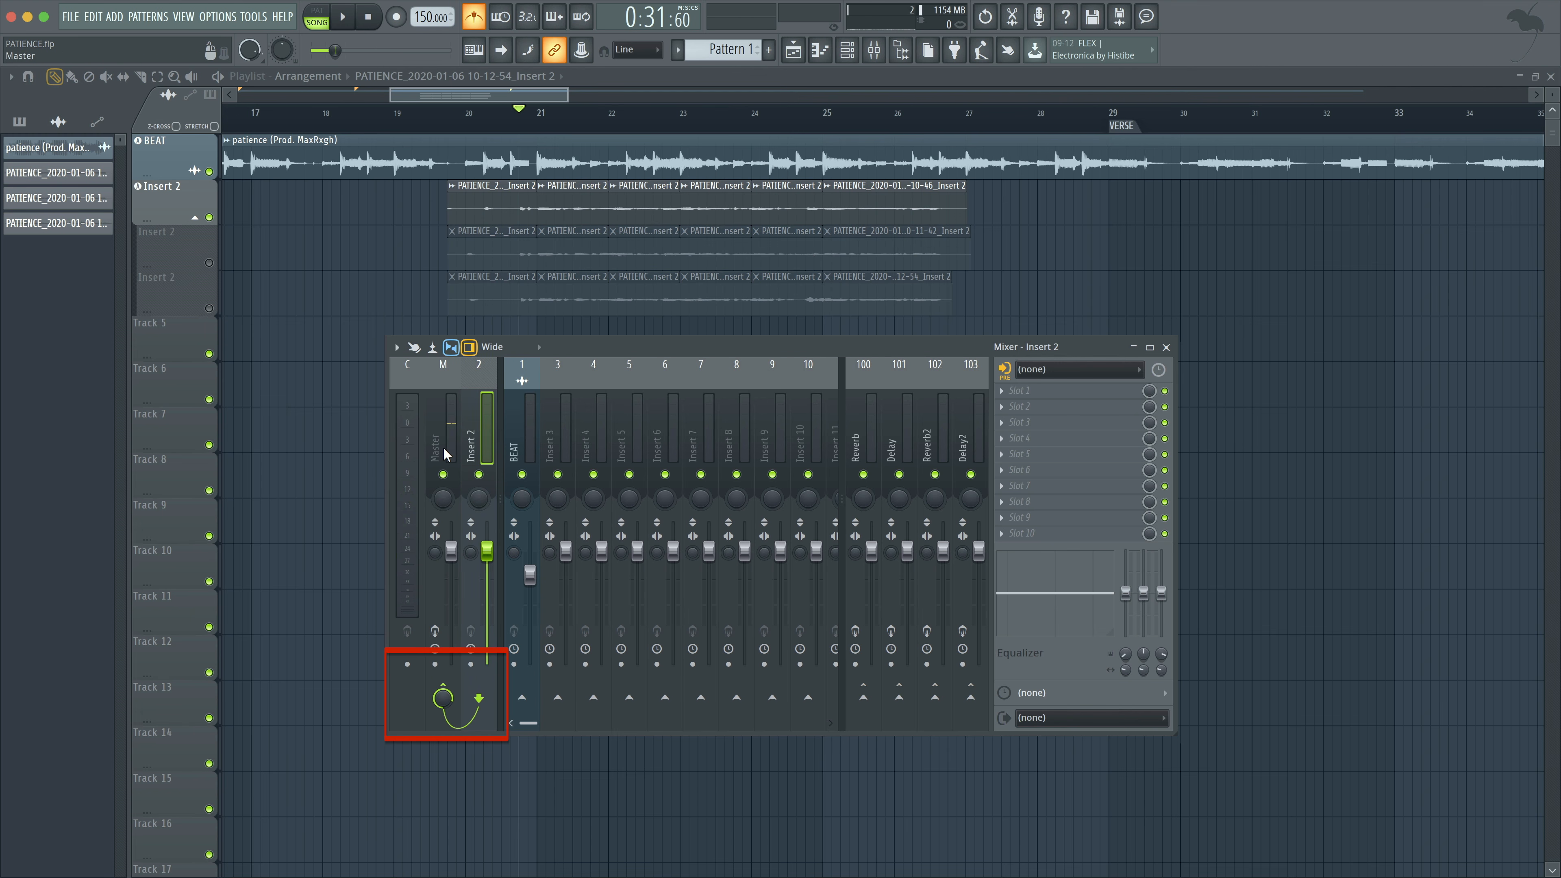
key(F9)
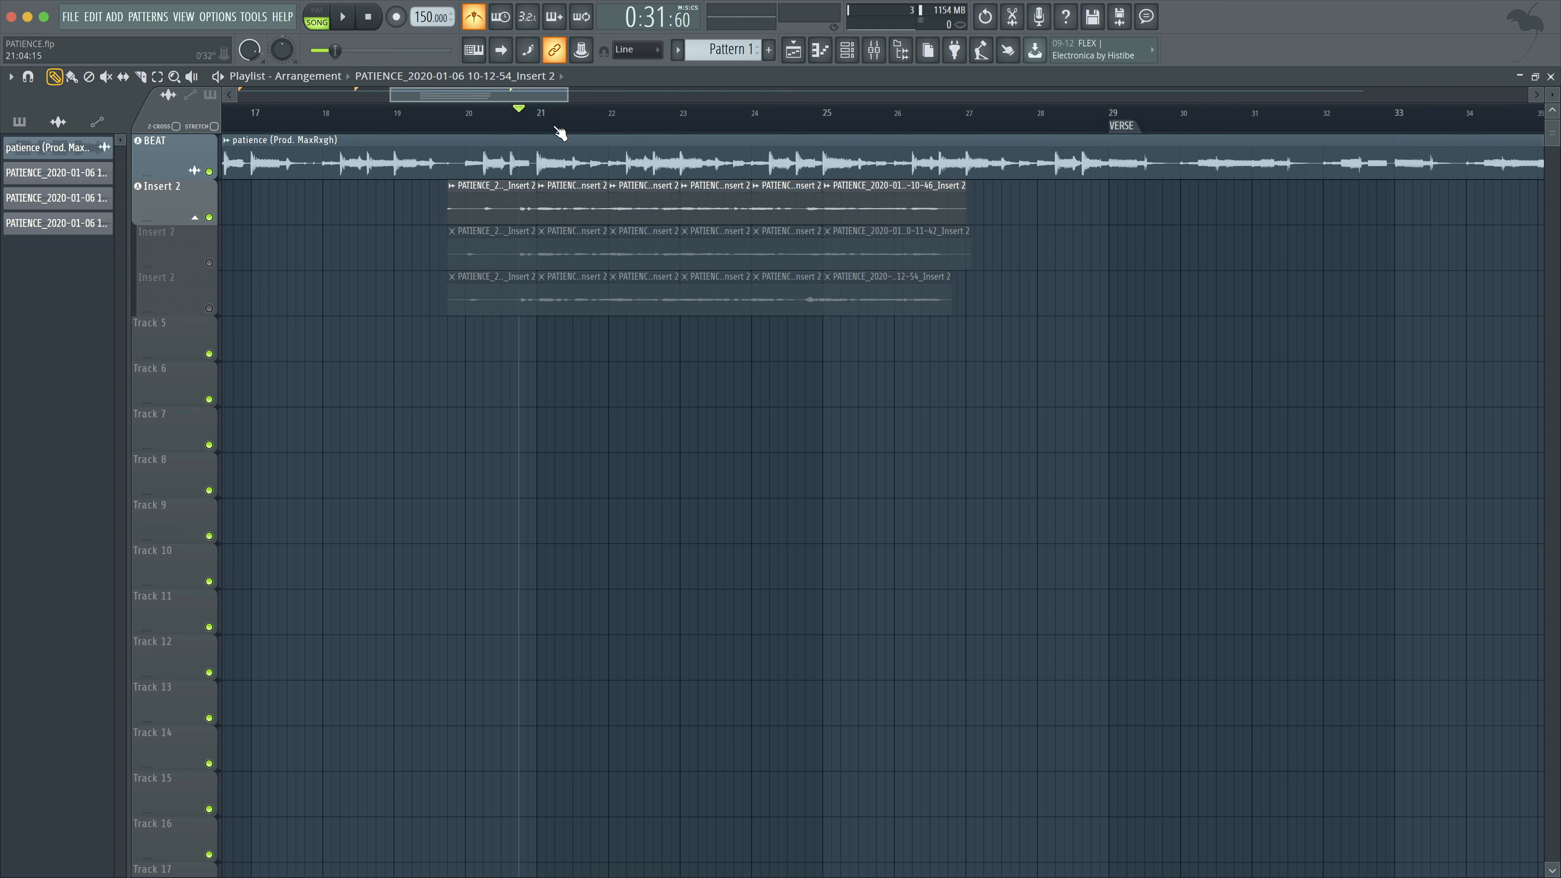
key(space)
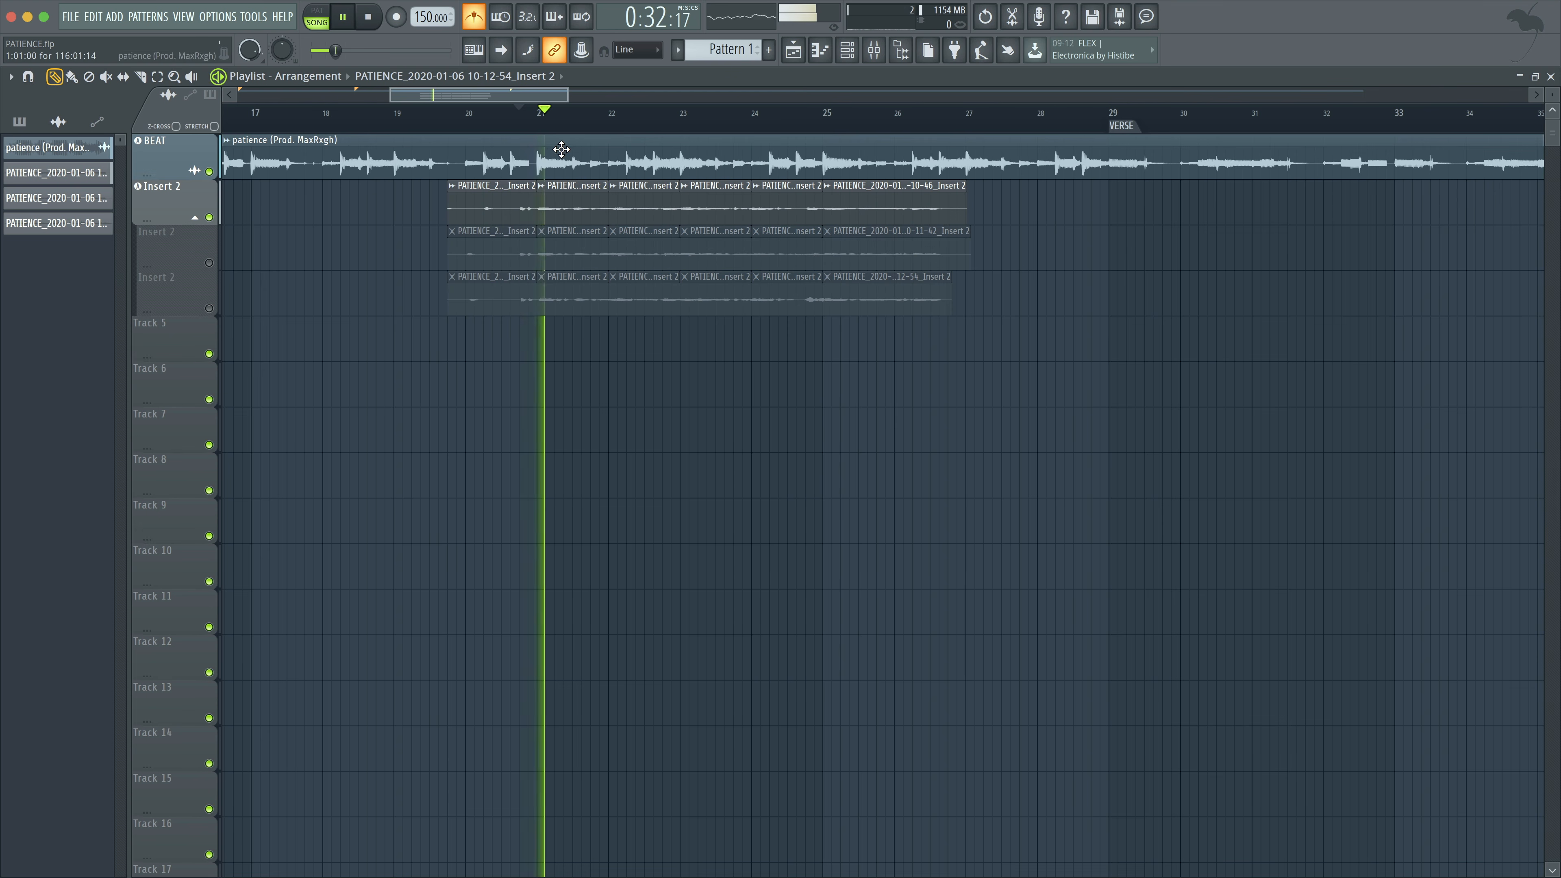
key(space)
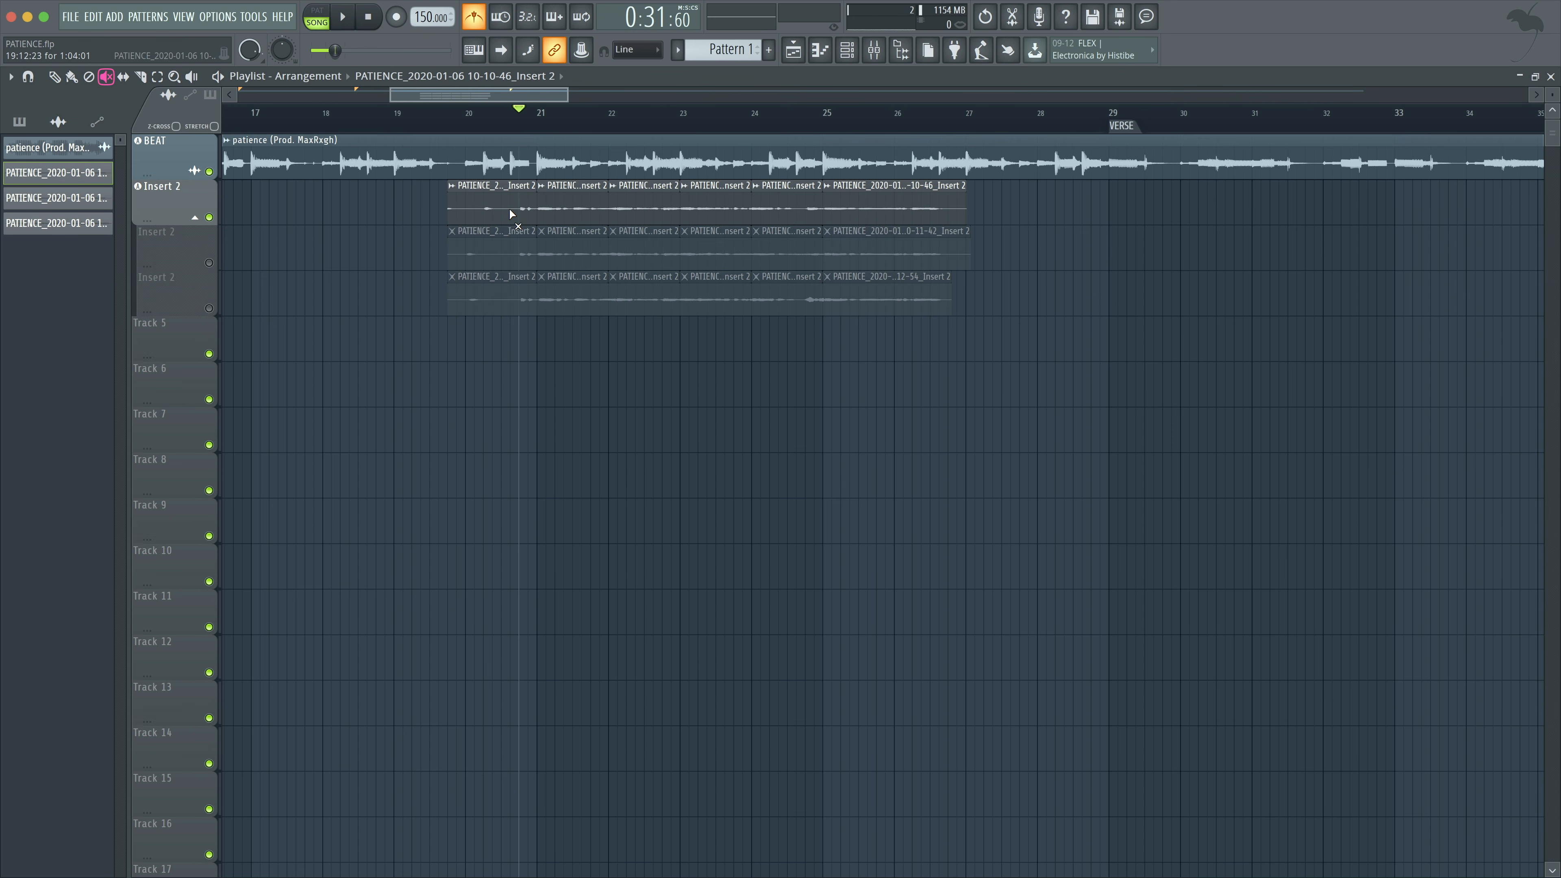
Mute every slice of the first take except the one at bar 21.
click(524, 212)
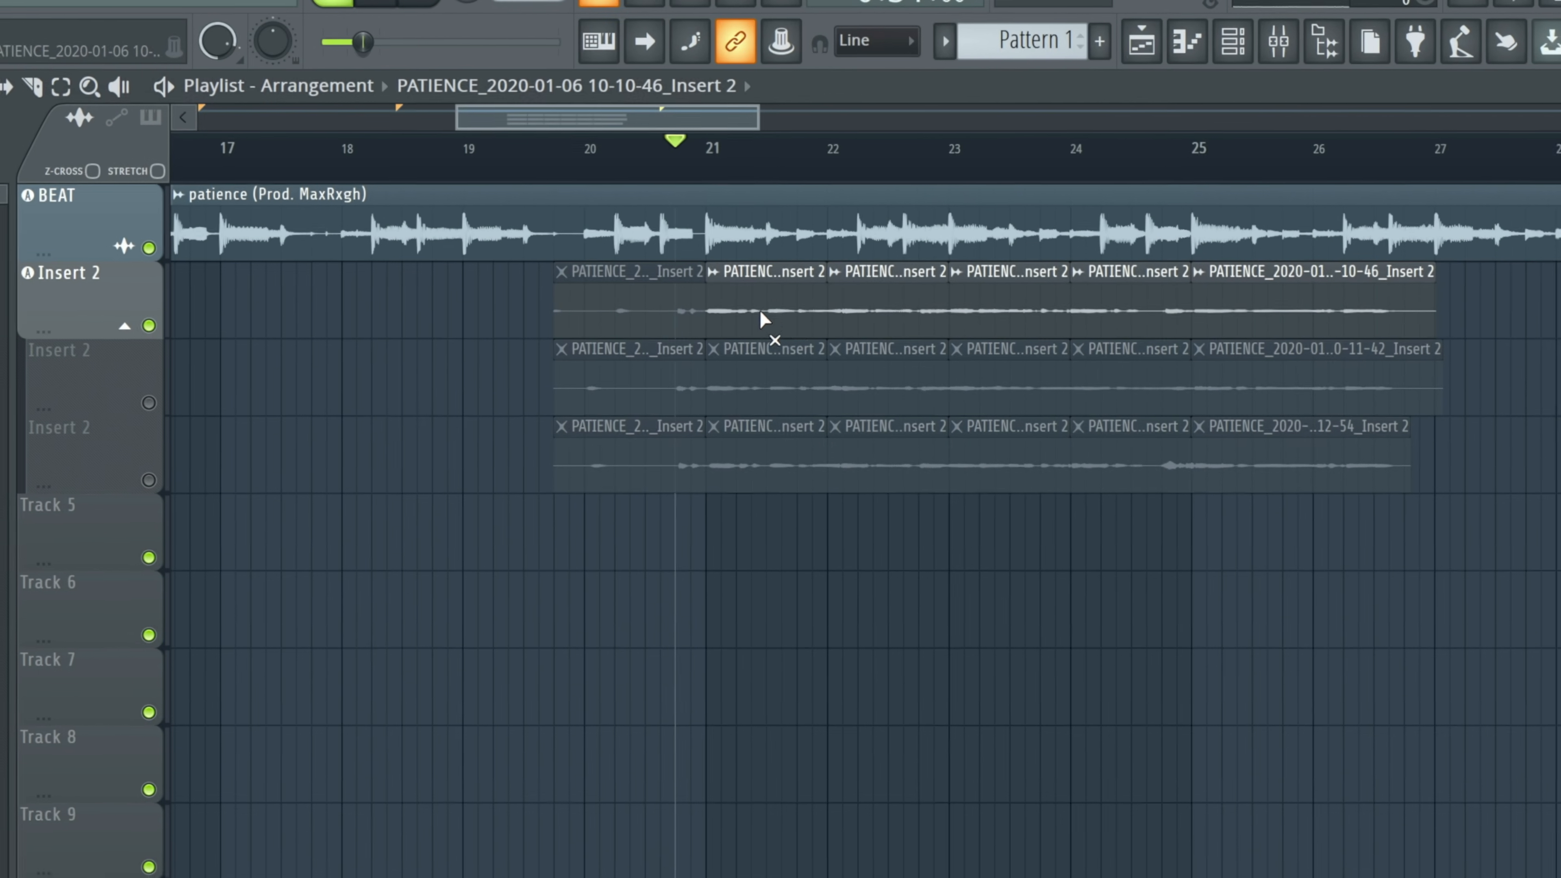
drag(886, 310, 1253, 316)
Unmute the second take's track in place of the first, and mute all its slices except the one at bar 22.
click(148, 406)
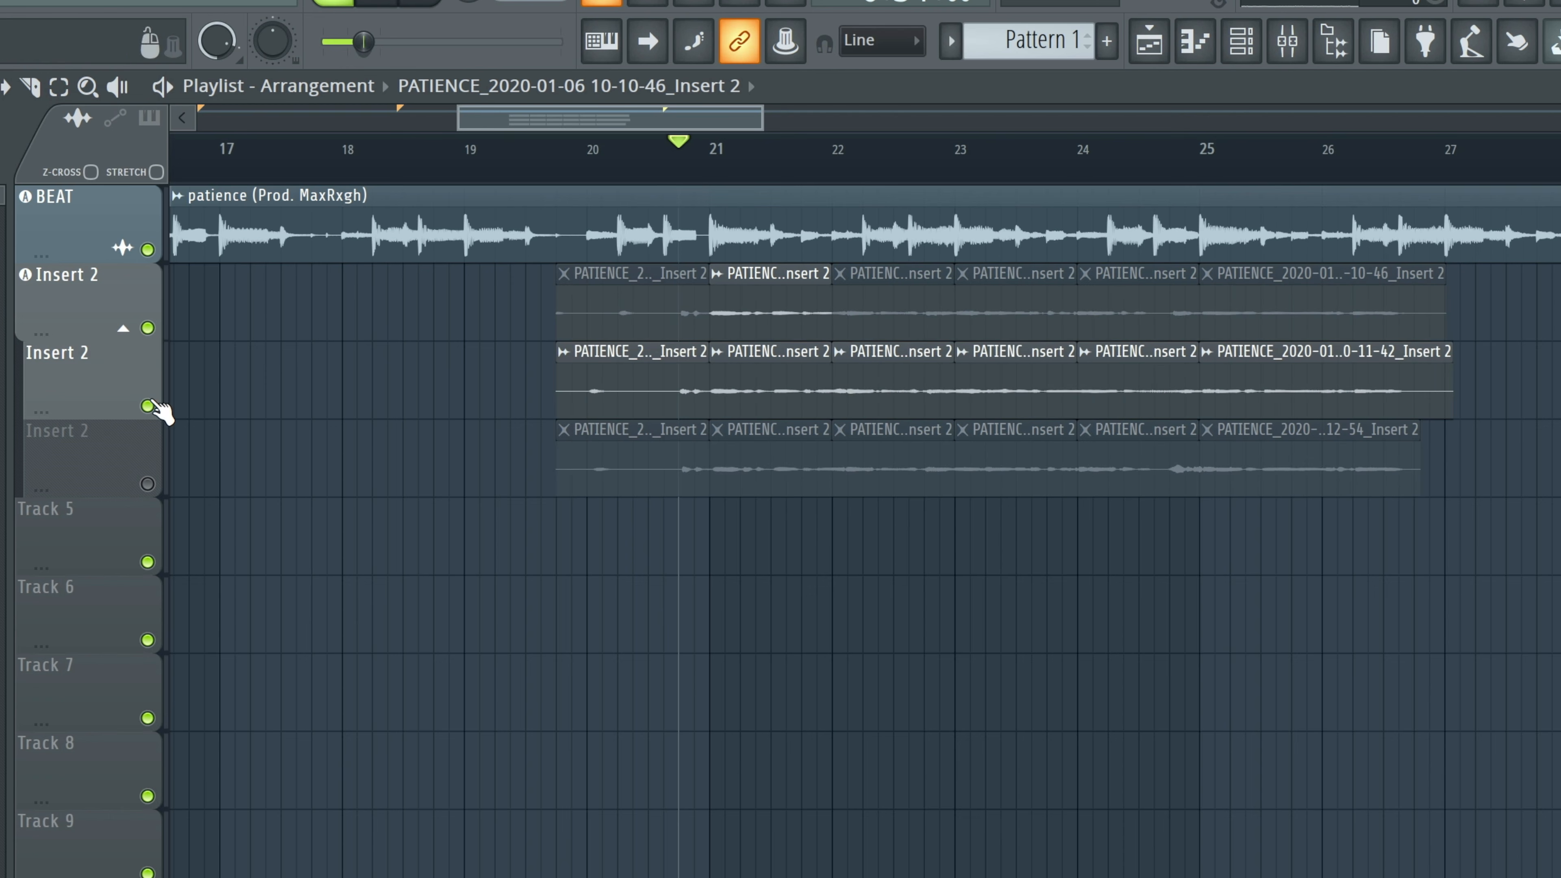
click(148, 327)
click(797, 392)
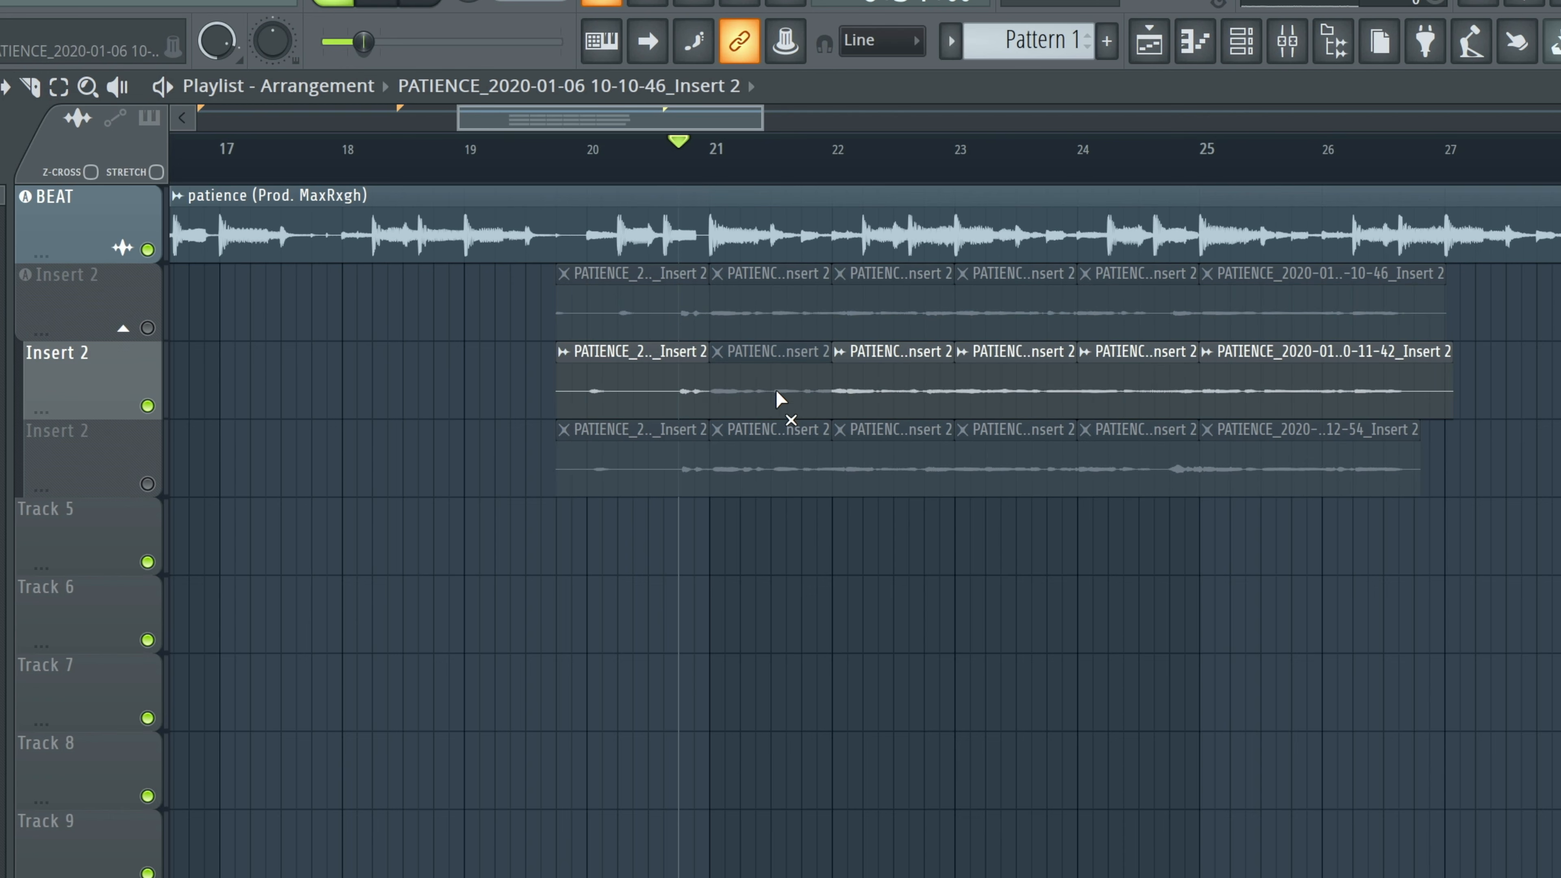
click(669, 394)
drag(984, 386, 1260, 388)
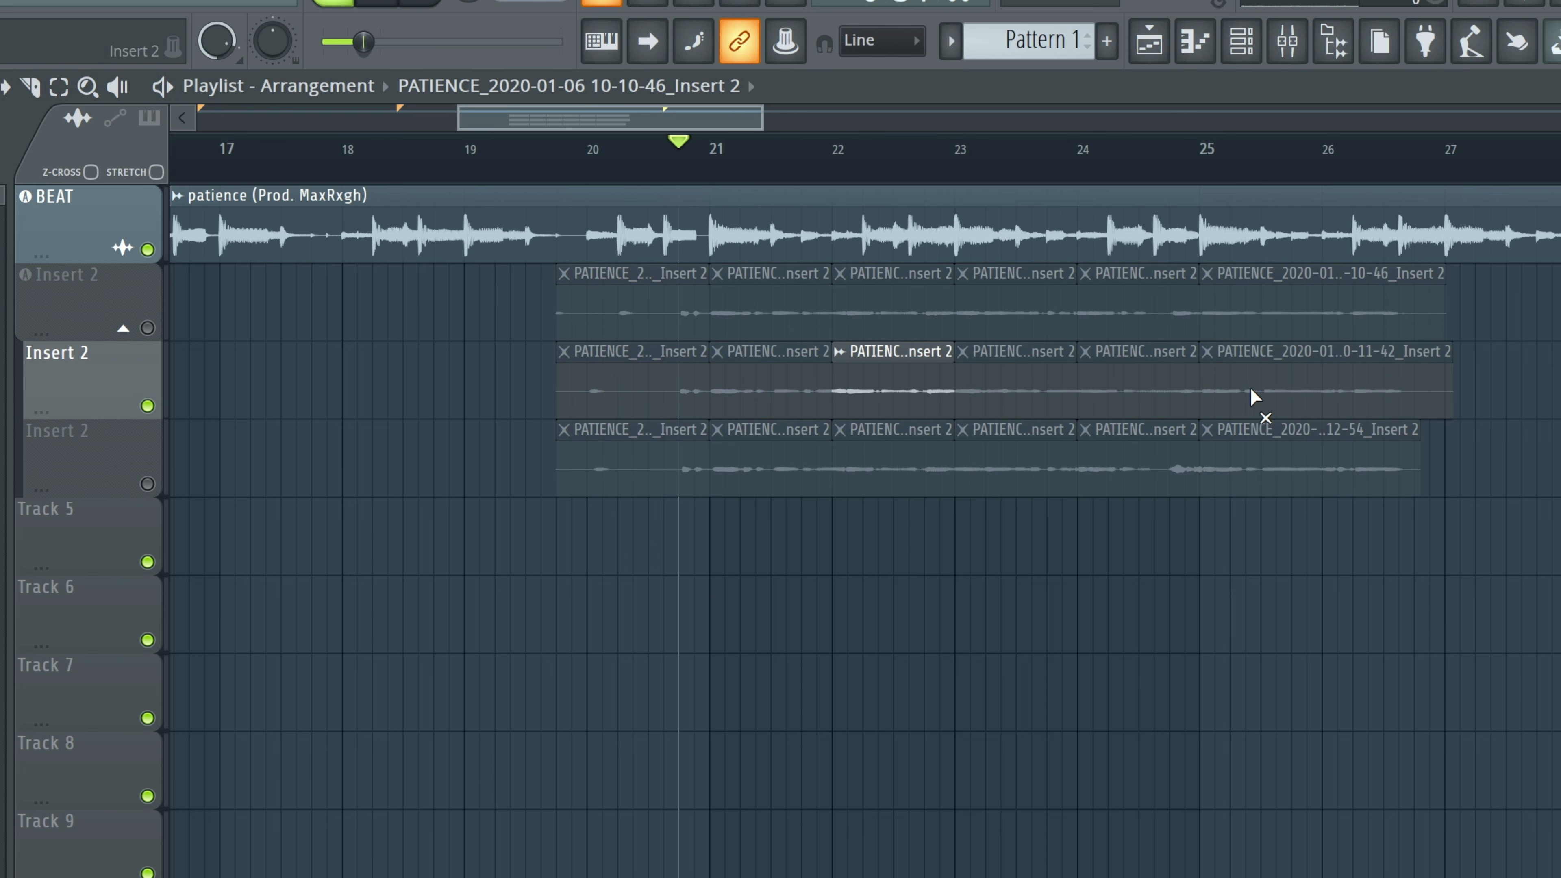
Unmute the third take's track in place of the second, and mute its three slices before bar 23.
click(148, 483)
click(147, 406)
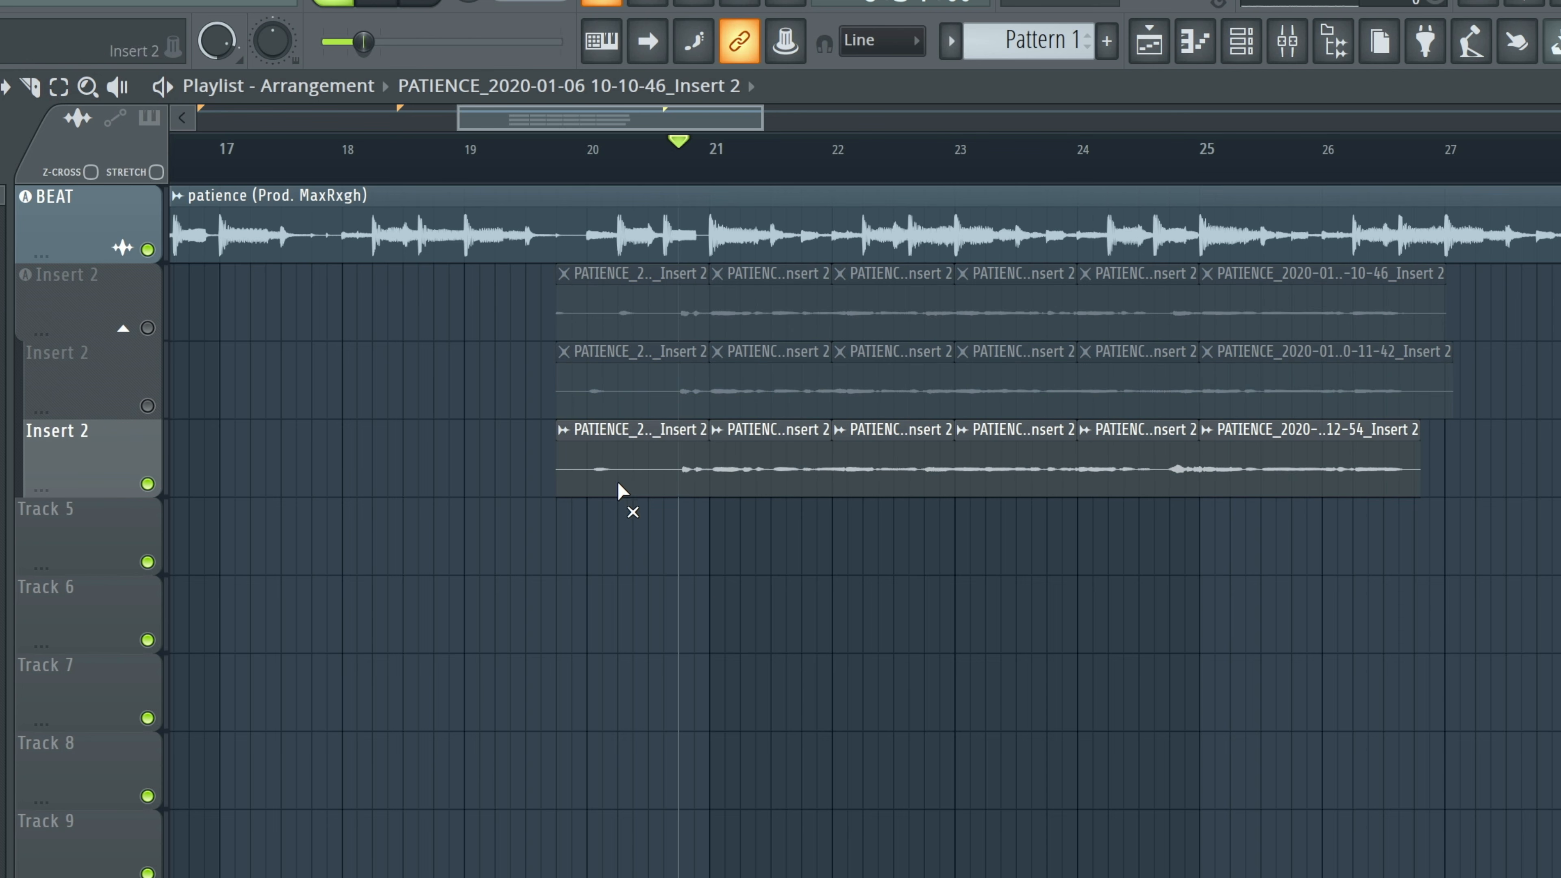
drag(655, 470, 764, 471)
click(909, 471)
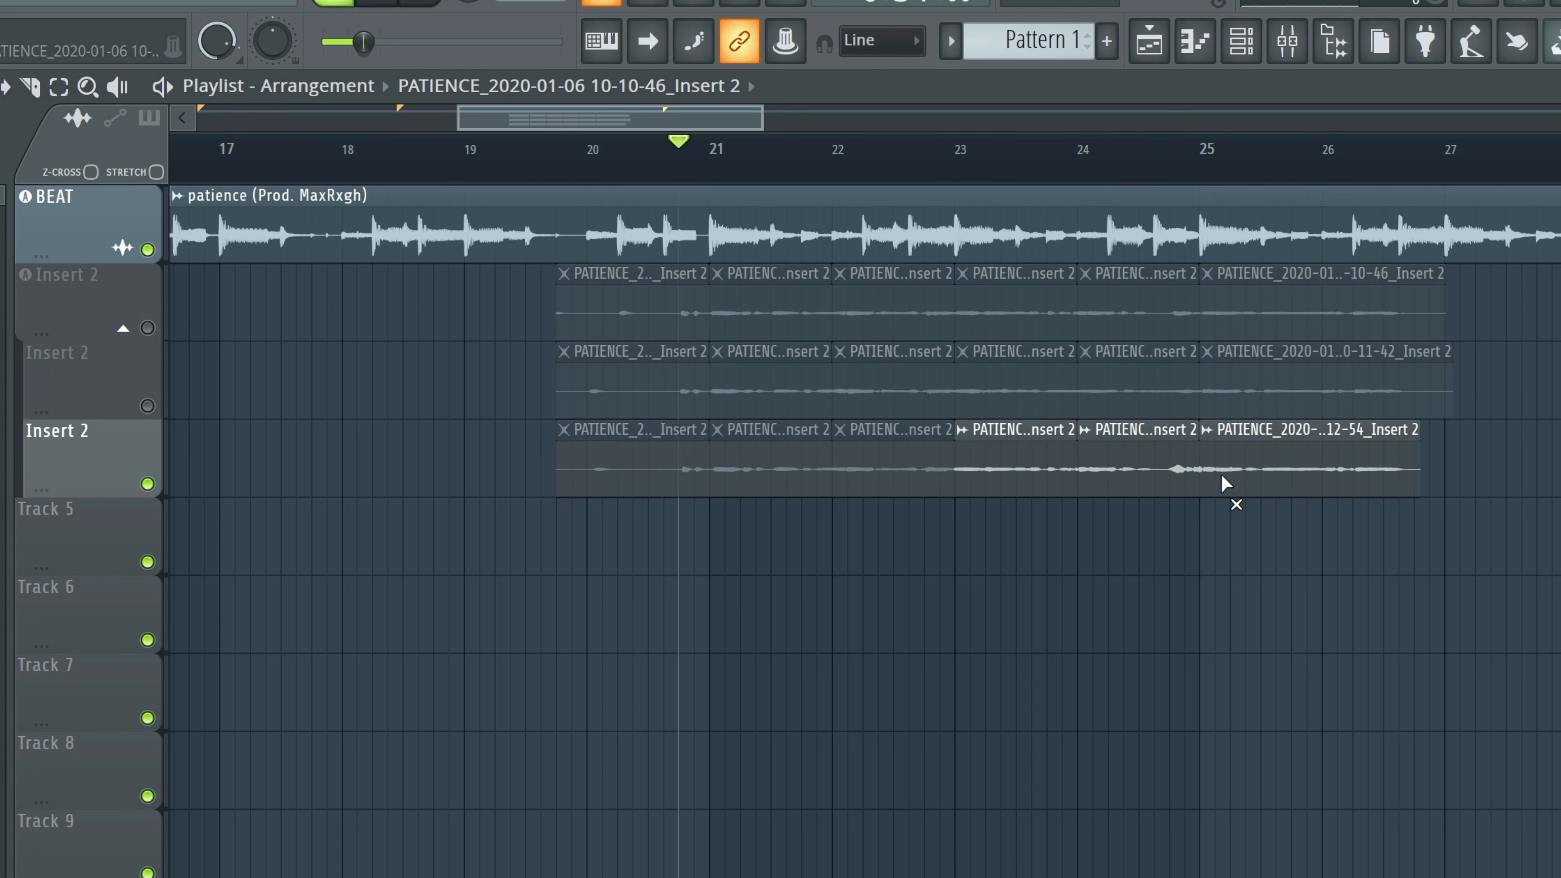
Unmute the first two take tracks and play back the combined takes from bar 21.
click(147, 405)
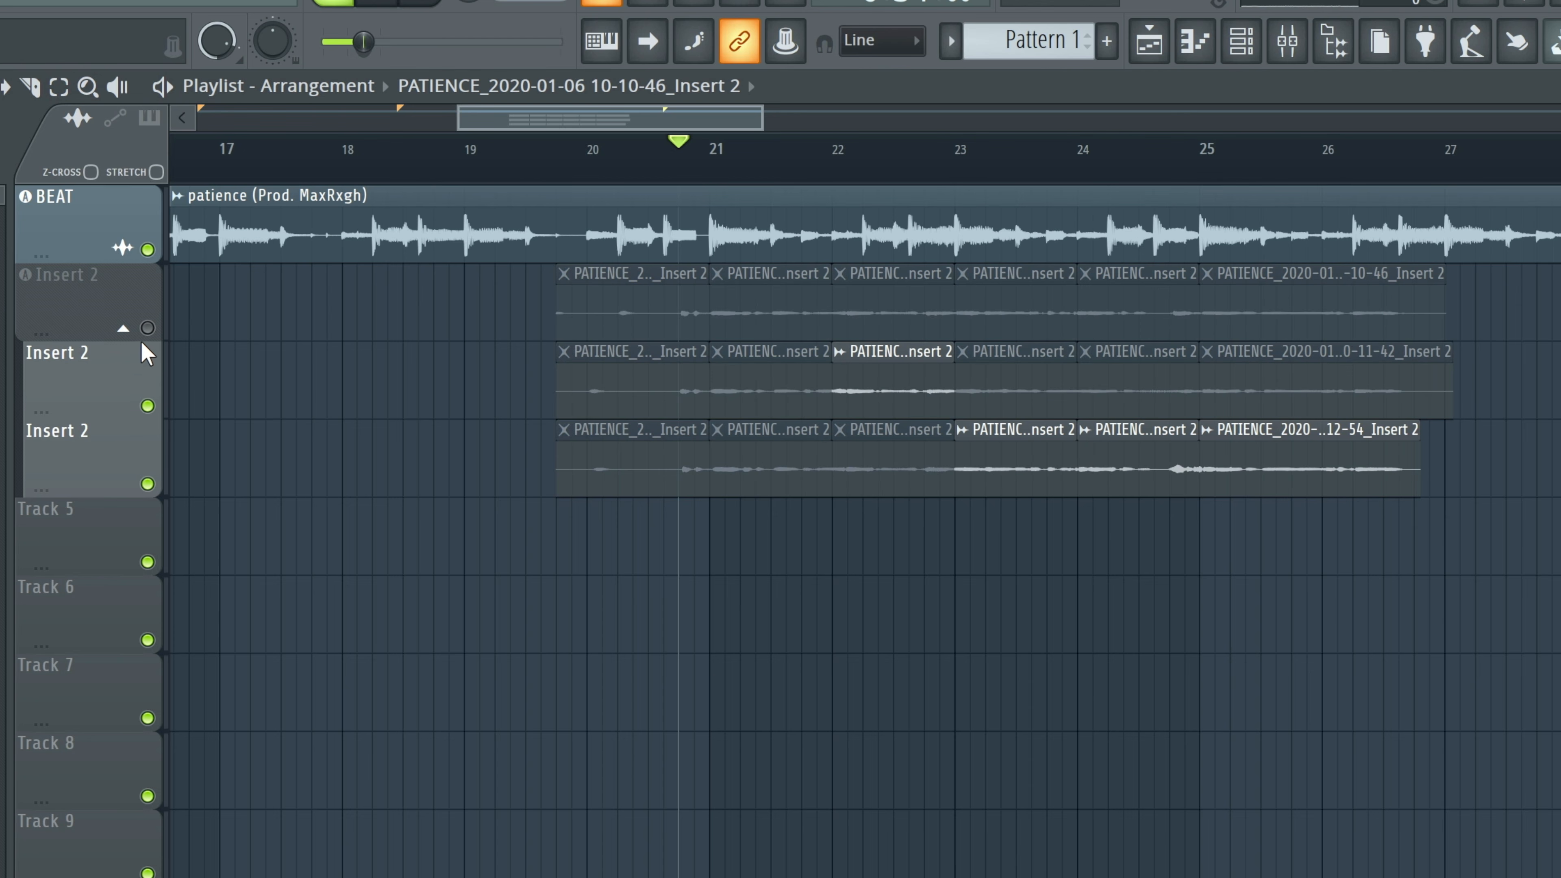
click(147, 327)
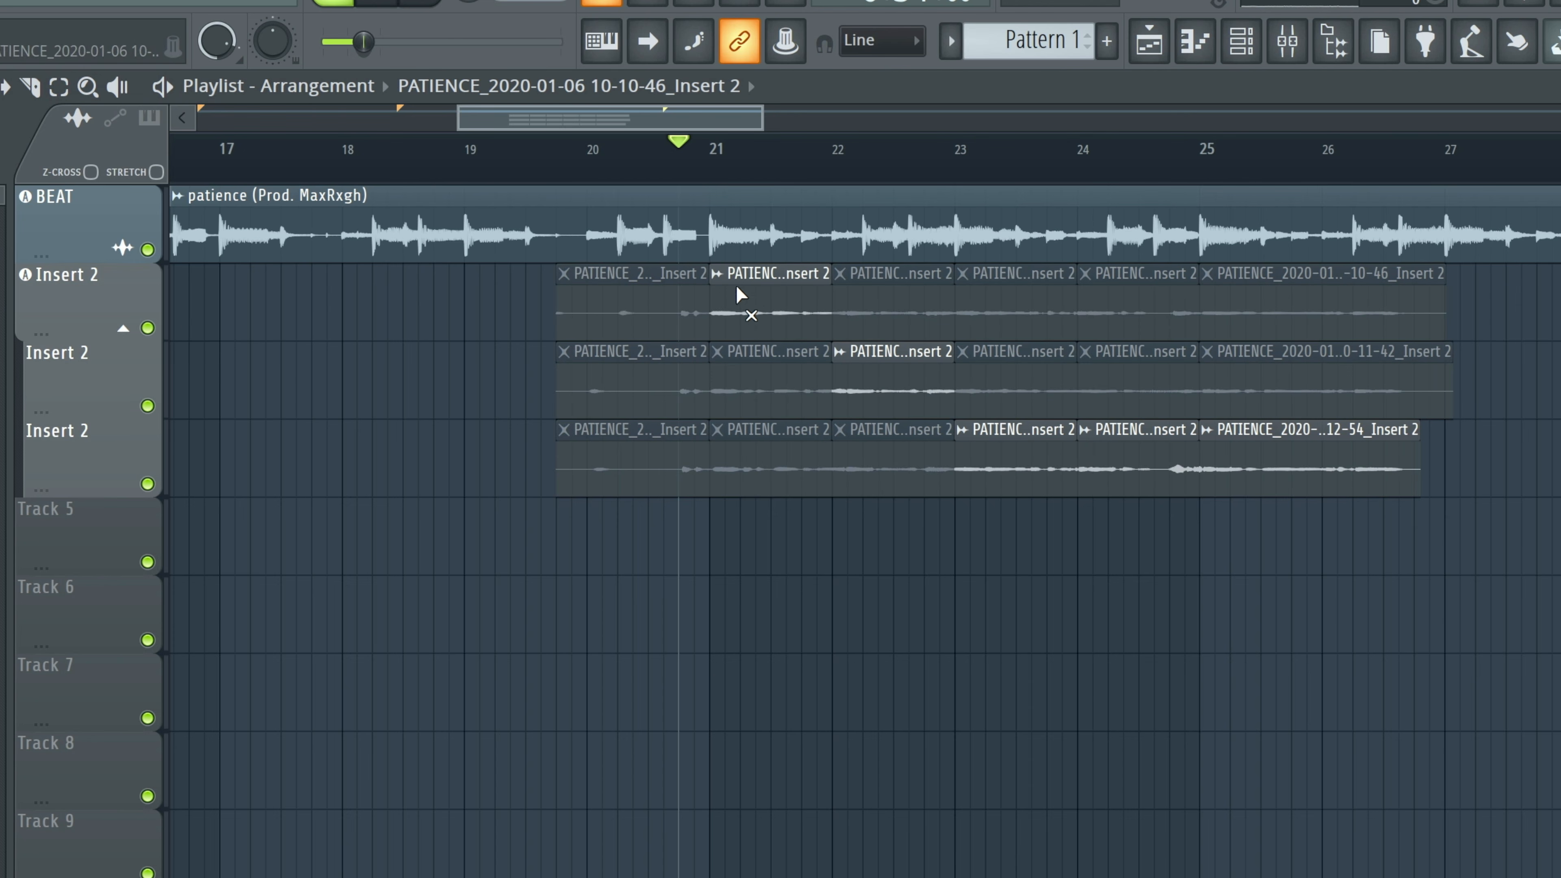
click(716, 157)
key(space)
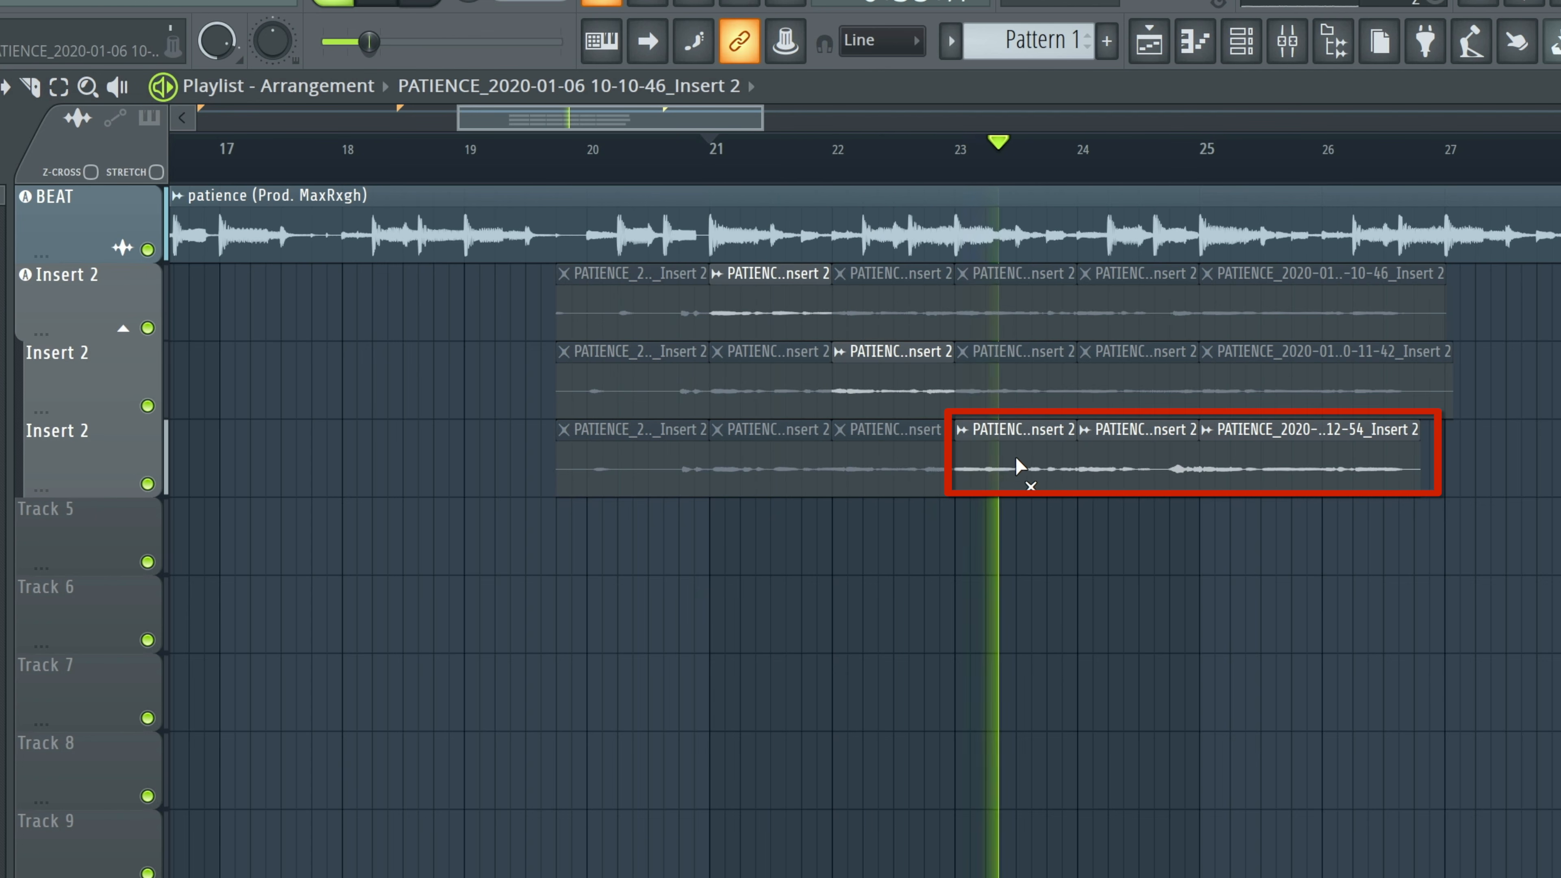
key(space)
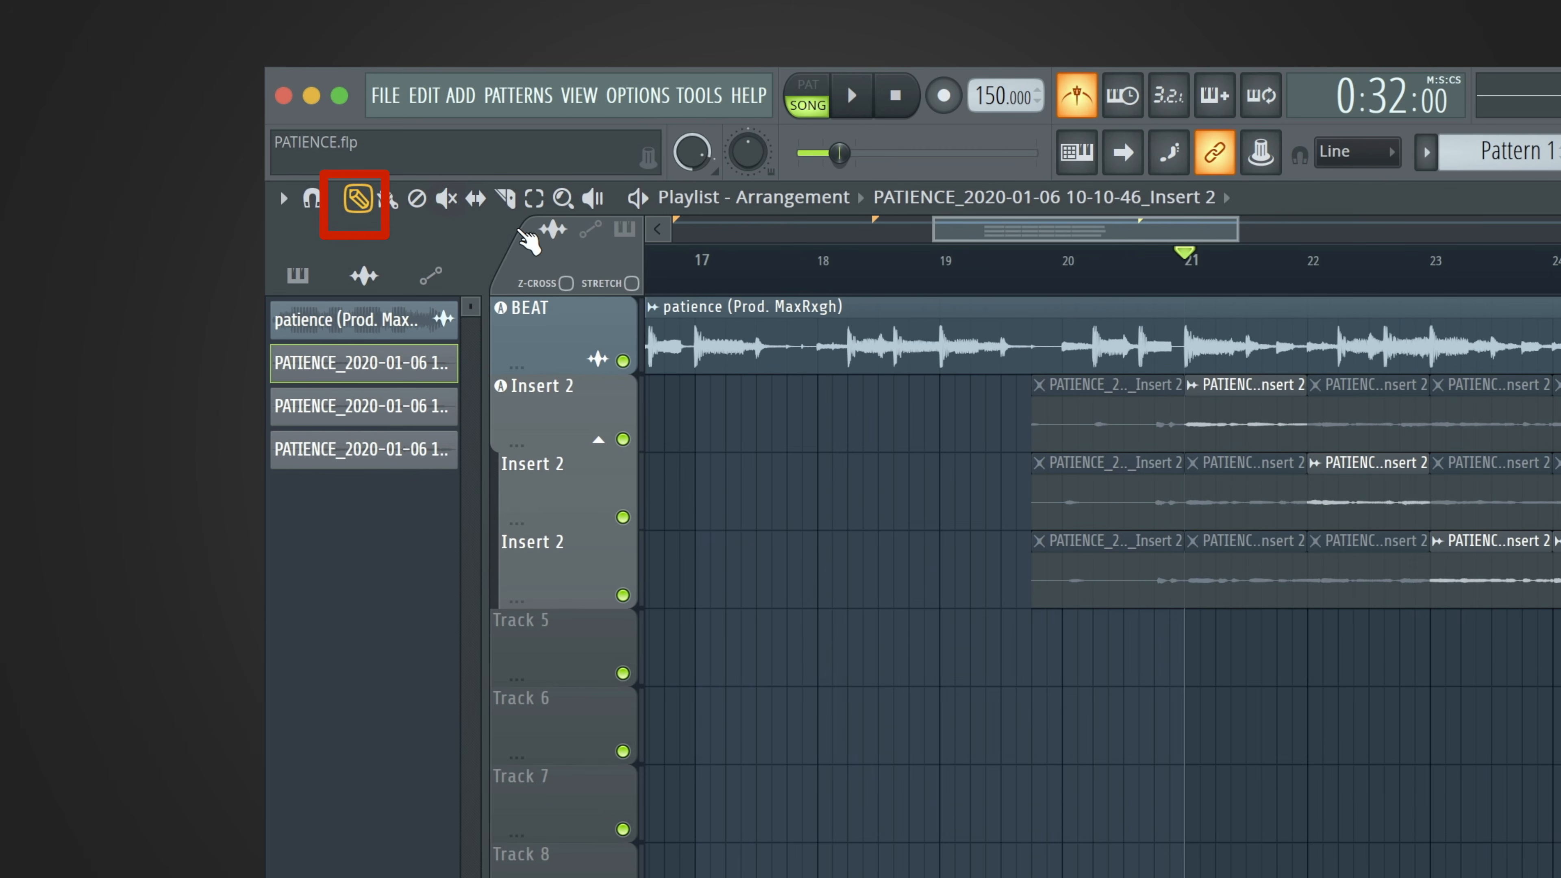
Move the first take's unmuted slice at bar 21 down to Track 5.
click(1249, 417)
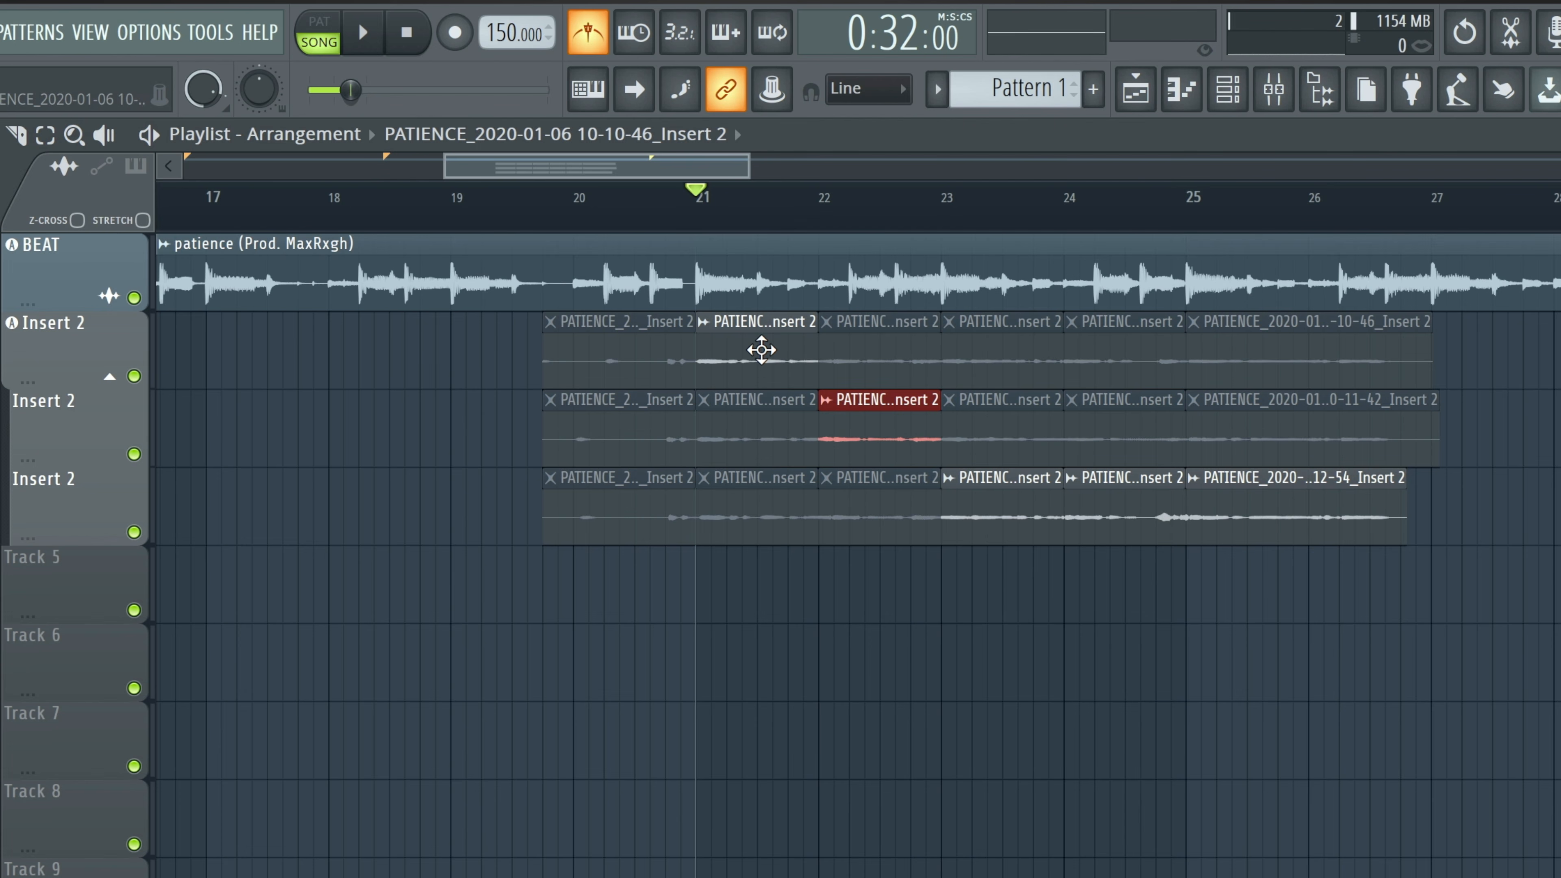
click(761, 350)
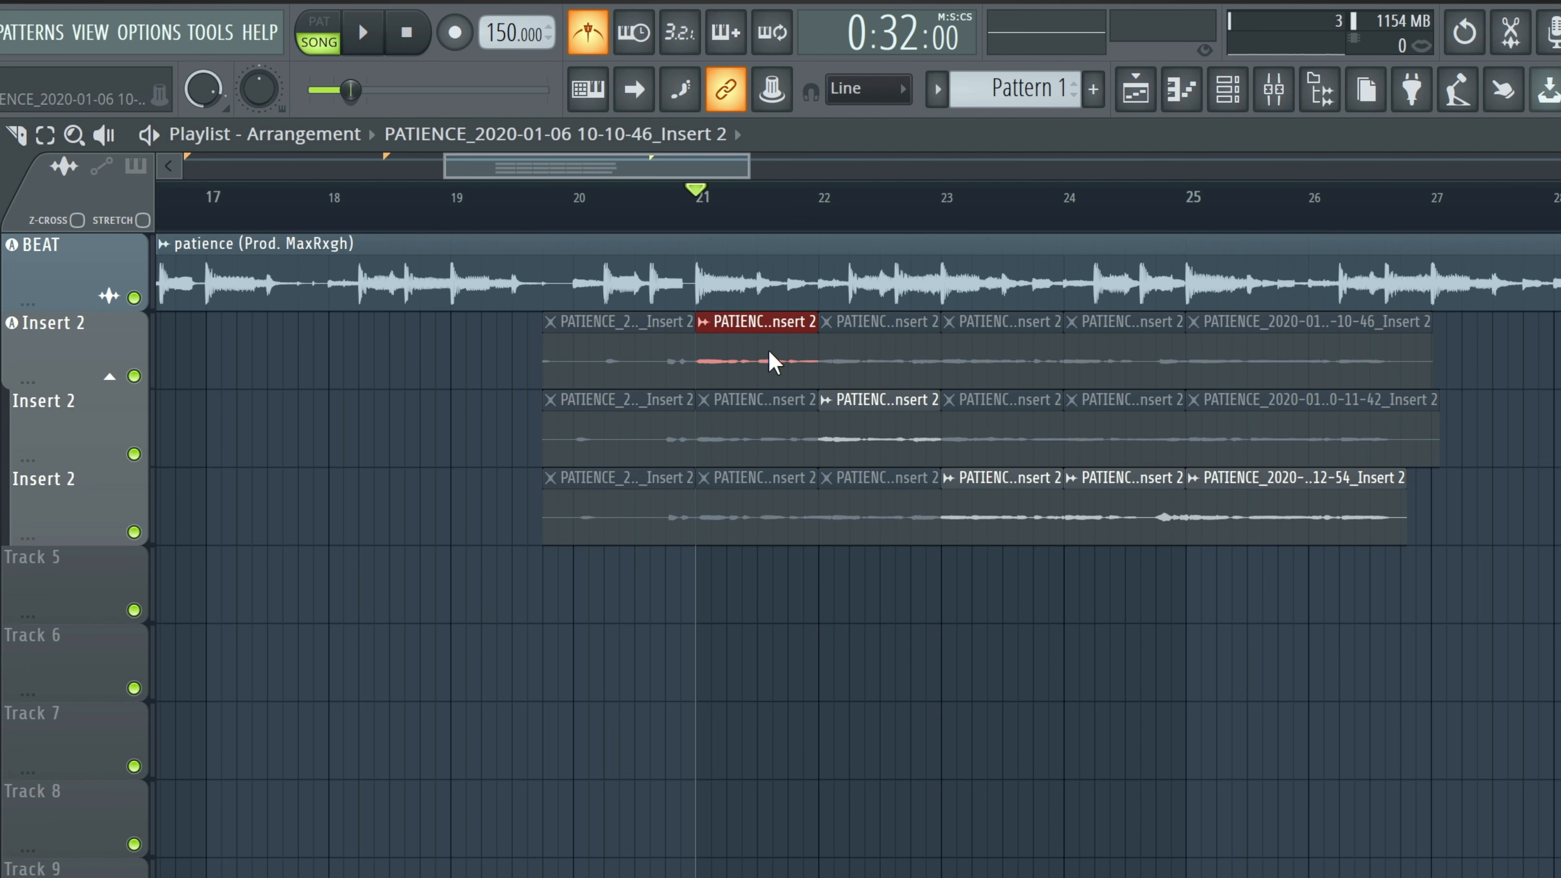
key(shift+Down)
key(shift+Down)
key(shift+Down)
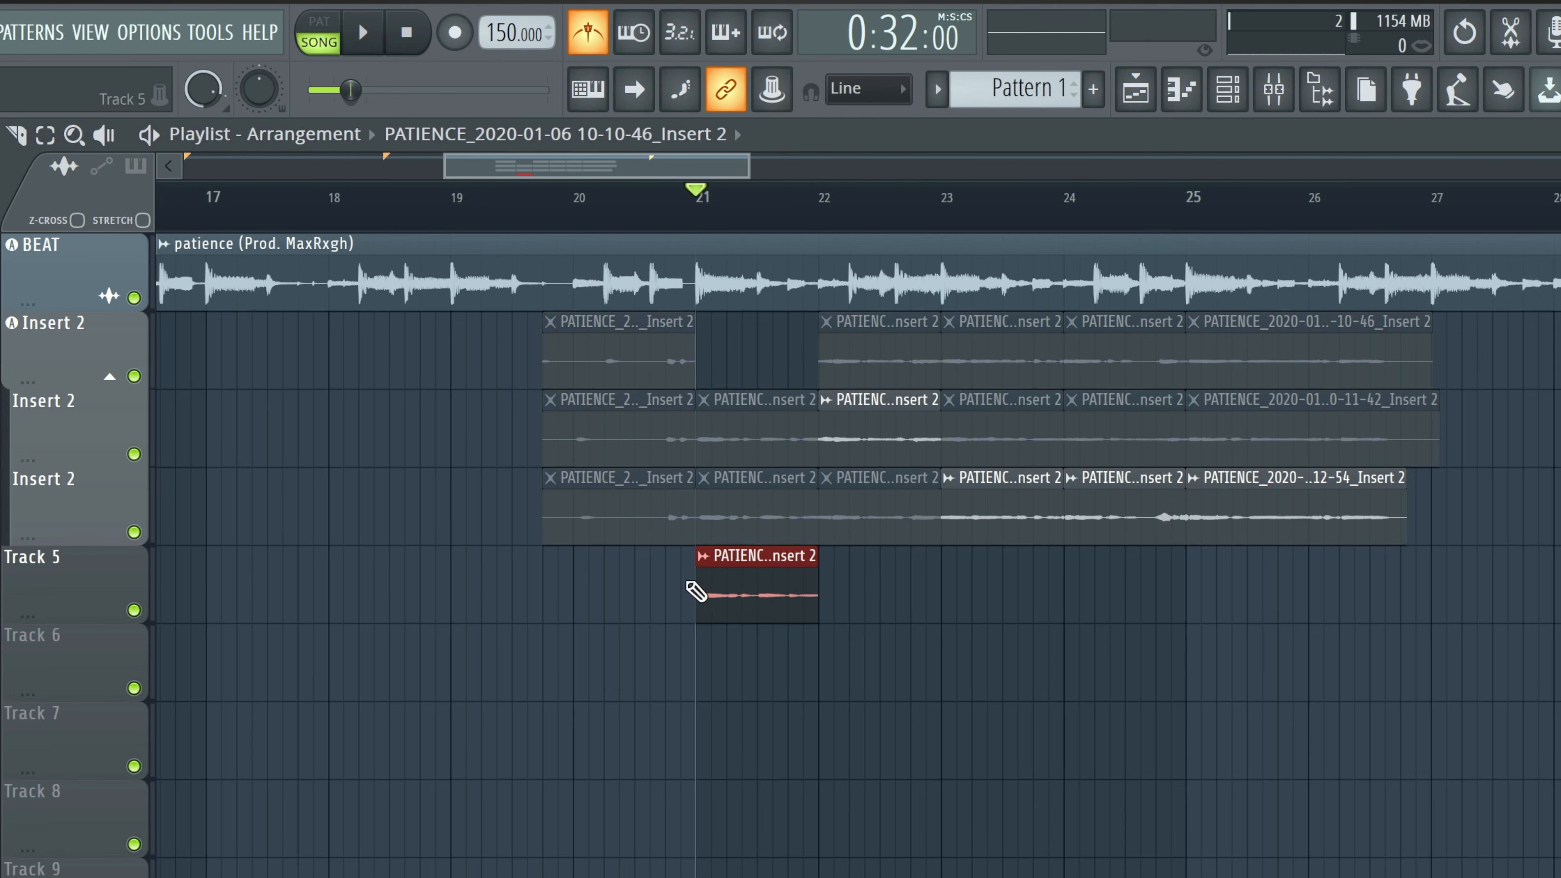
Move the second take's bar 22 slice and the third take's last three slices down to Track 5.
ctrl+click(900, 427)
key(shift+Down)
key(shift+Down)
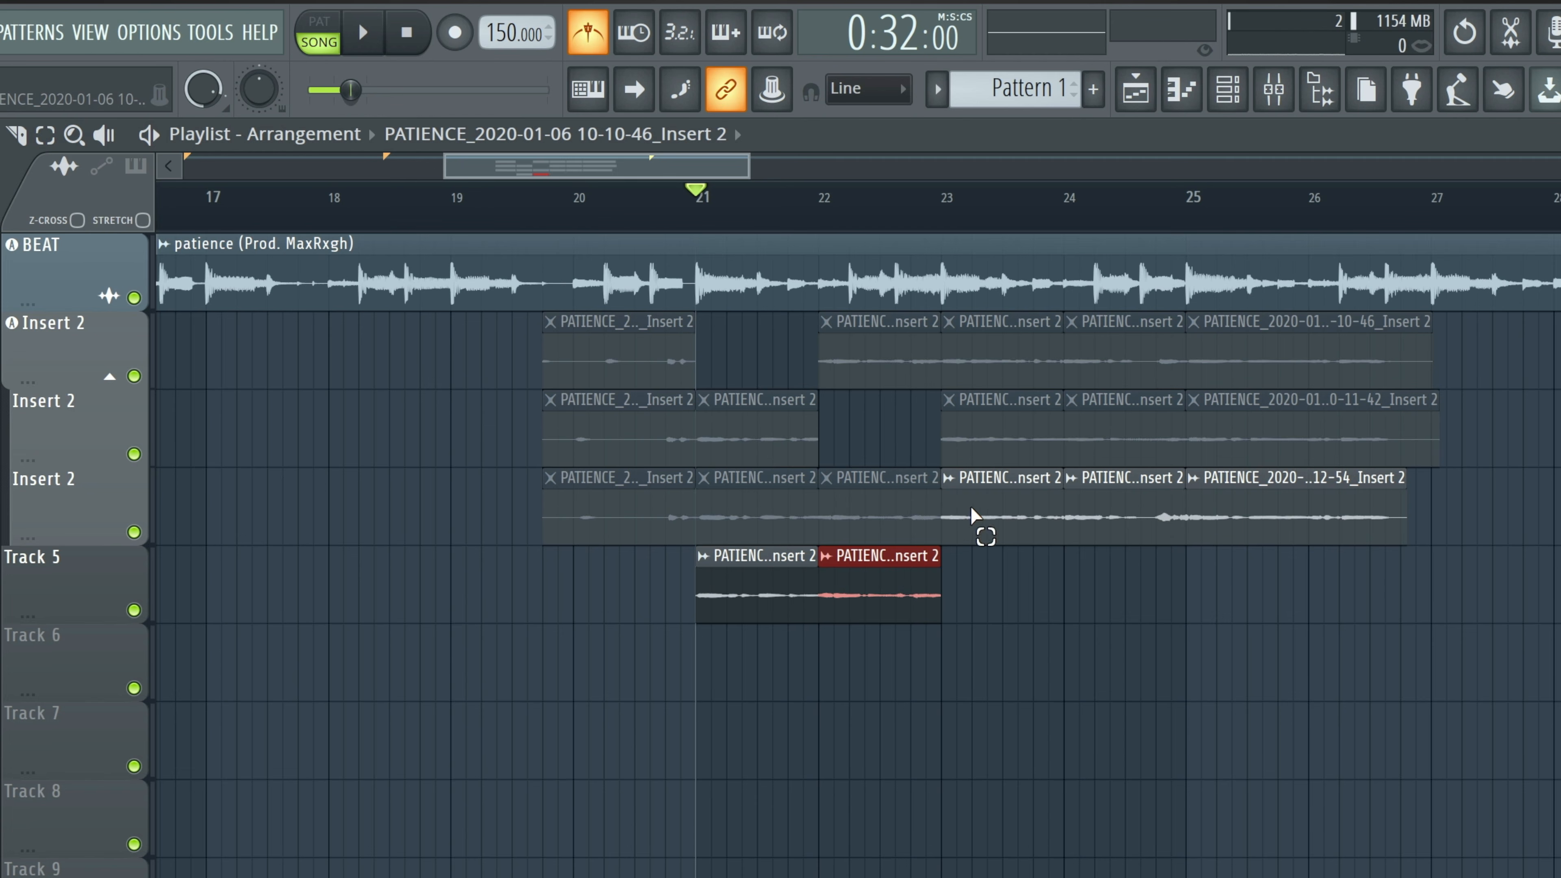
drag(970, 509, 1395, 547)
key(shift+Down)
key(shift+Down)
key(shift+Up)
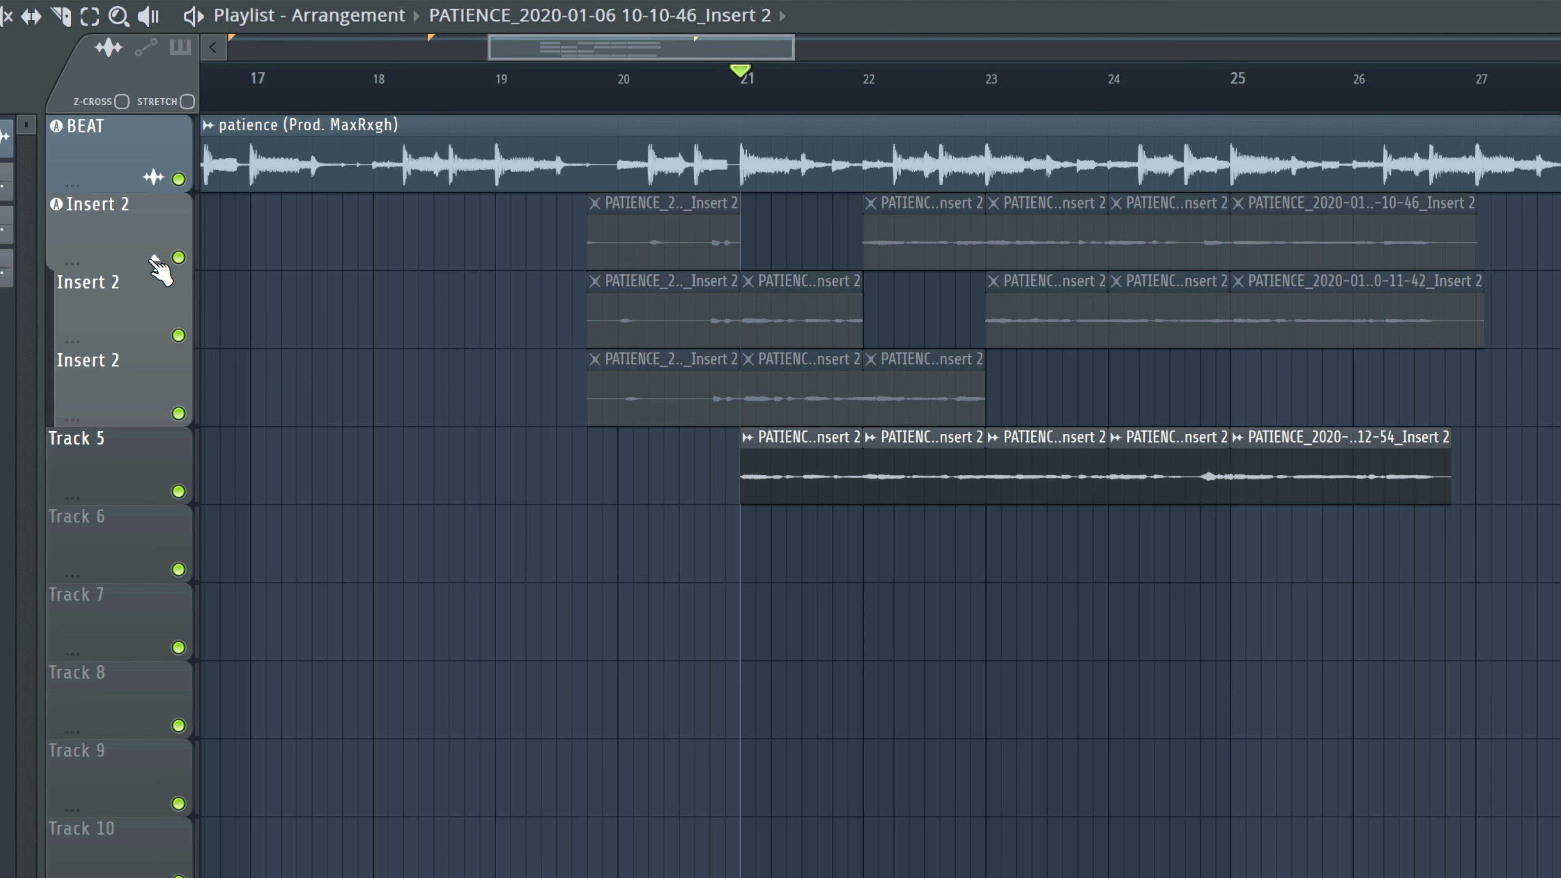
Collapse the Insert 2 take group and mute it.
click(155, 261)
click(178, 257)
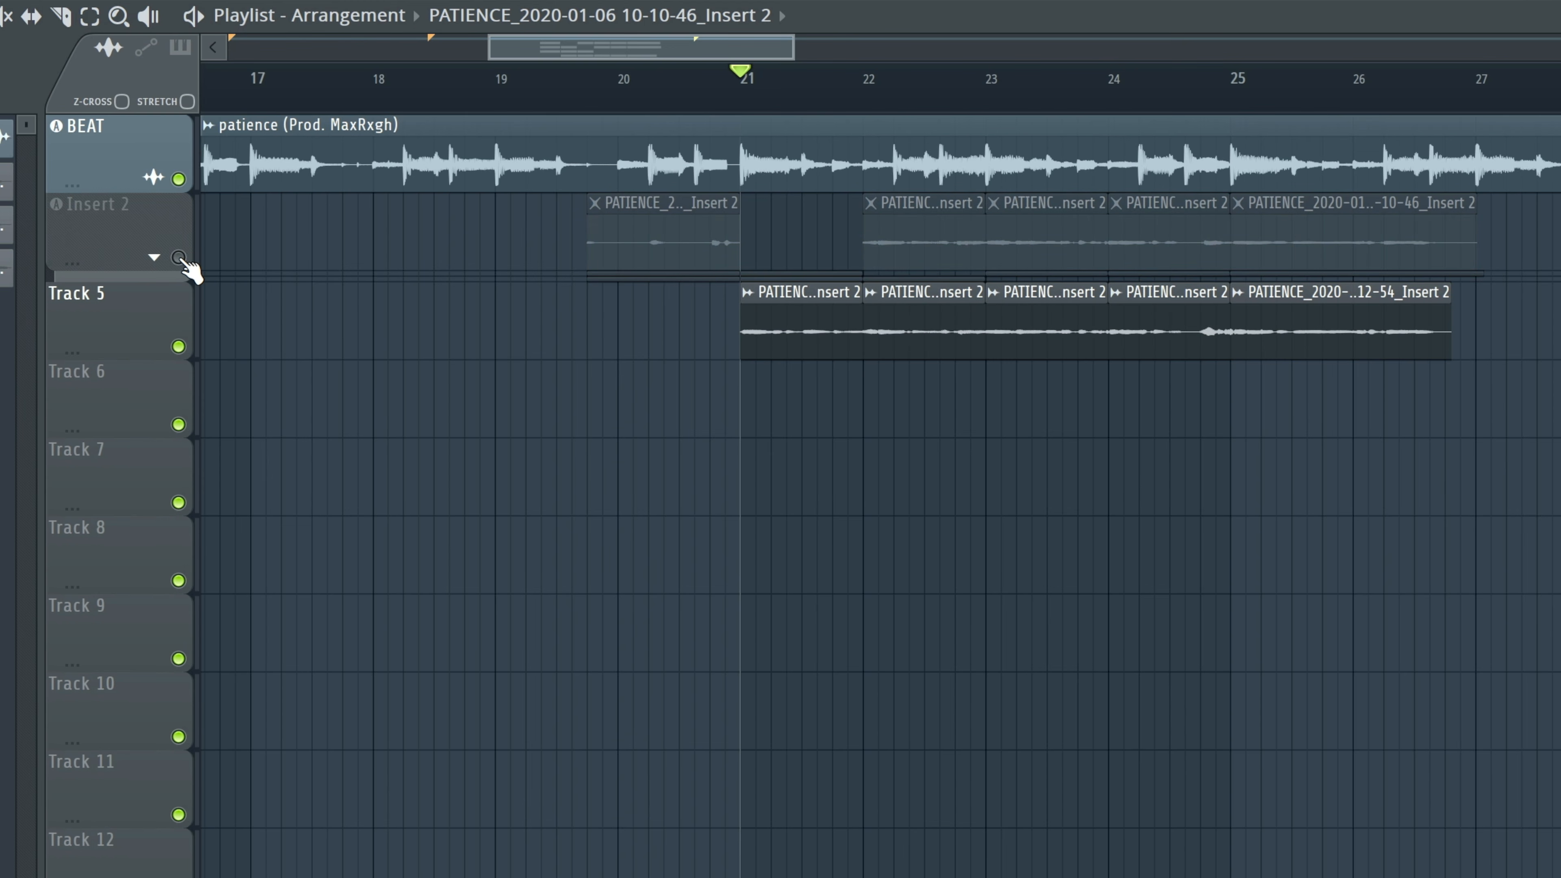
right_click(136, 324)
mouse_move(277, 449)
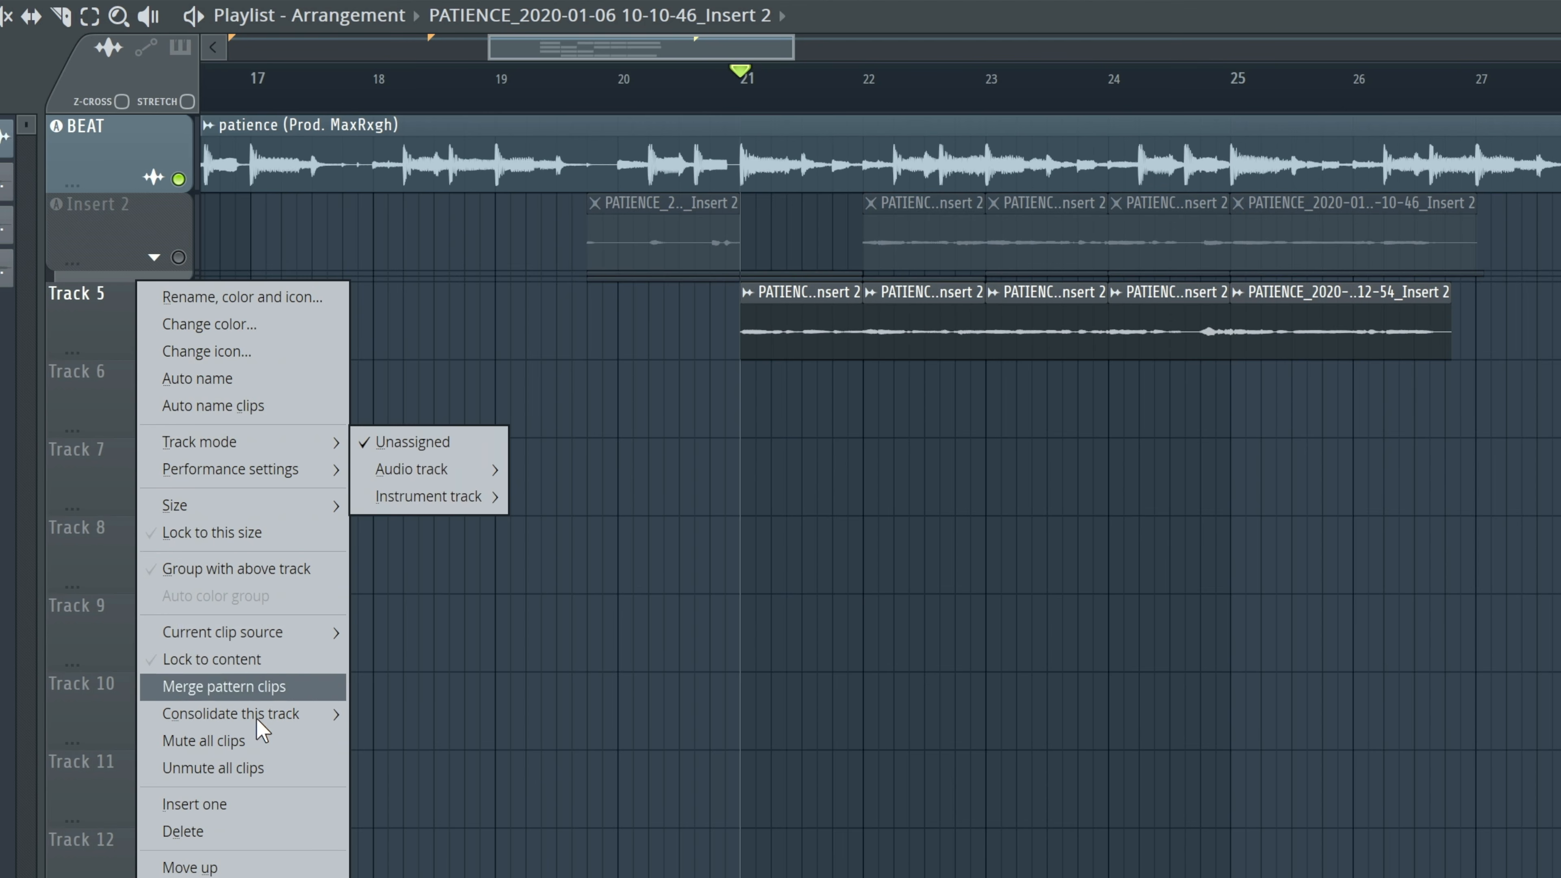
mouse_move(267, 716)
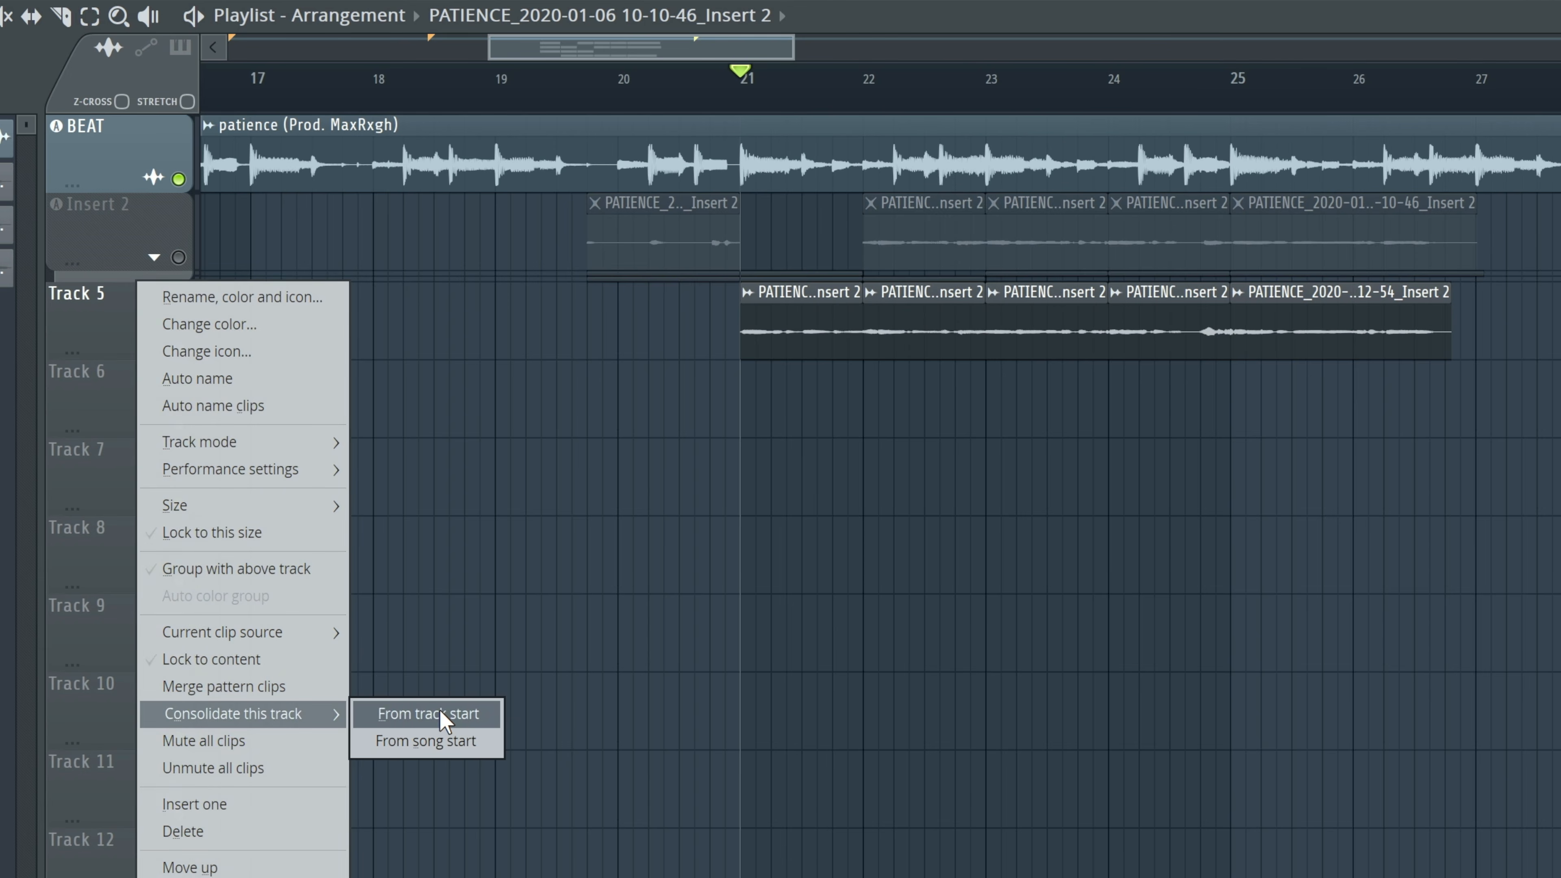
click(439, 712)
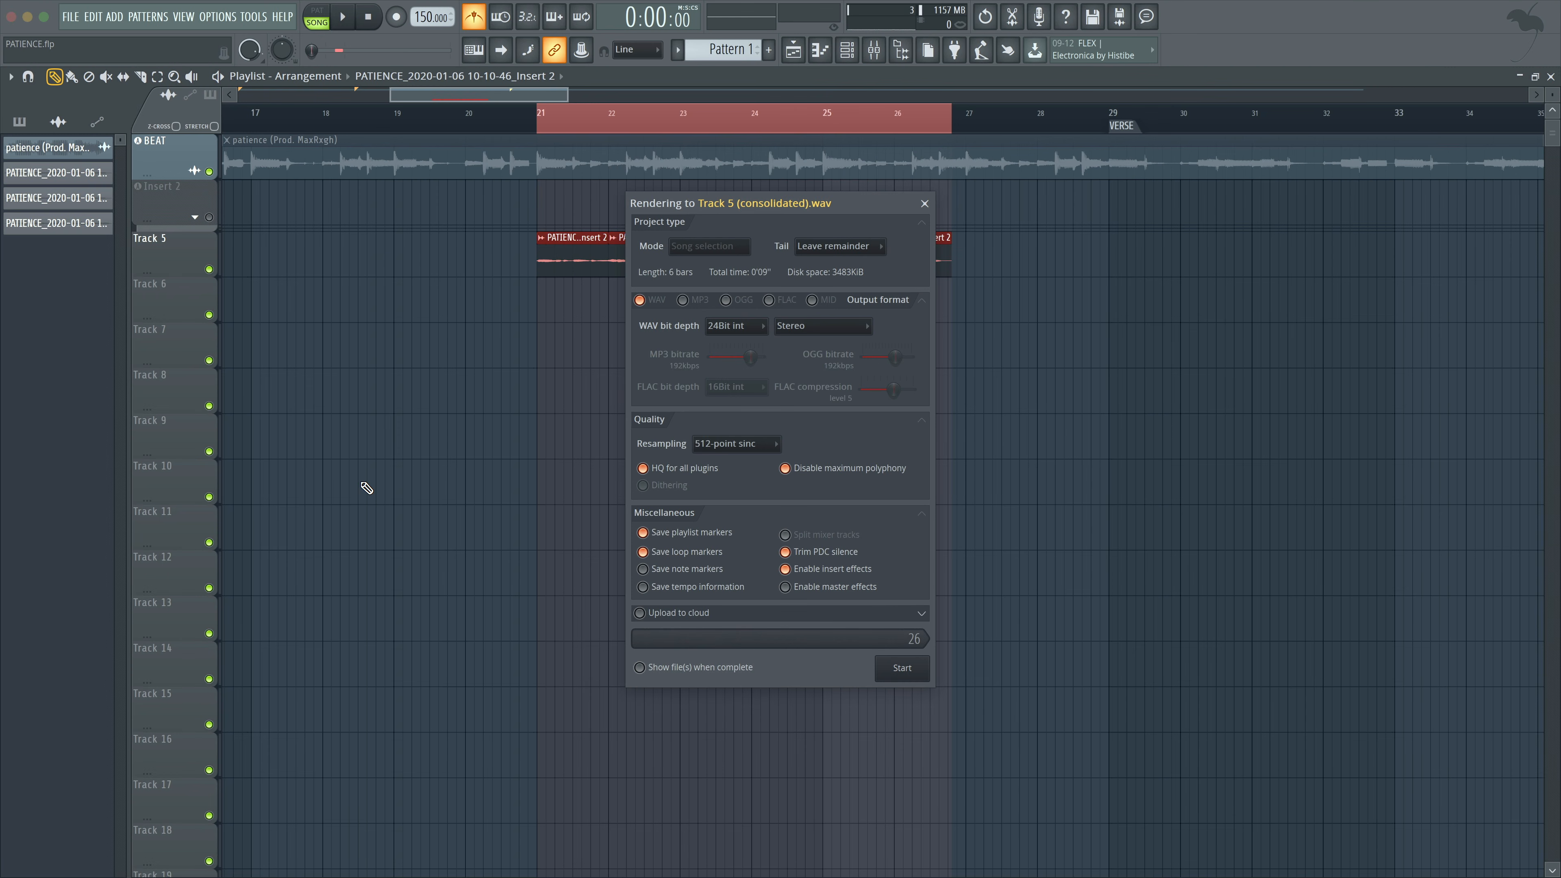
drag(884, 213, 997, 323)
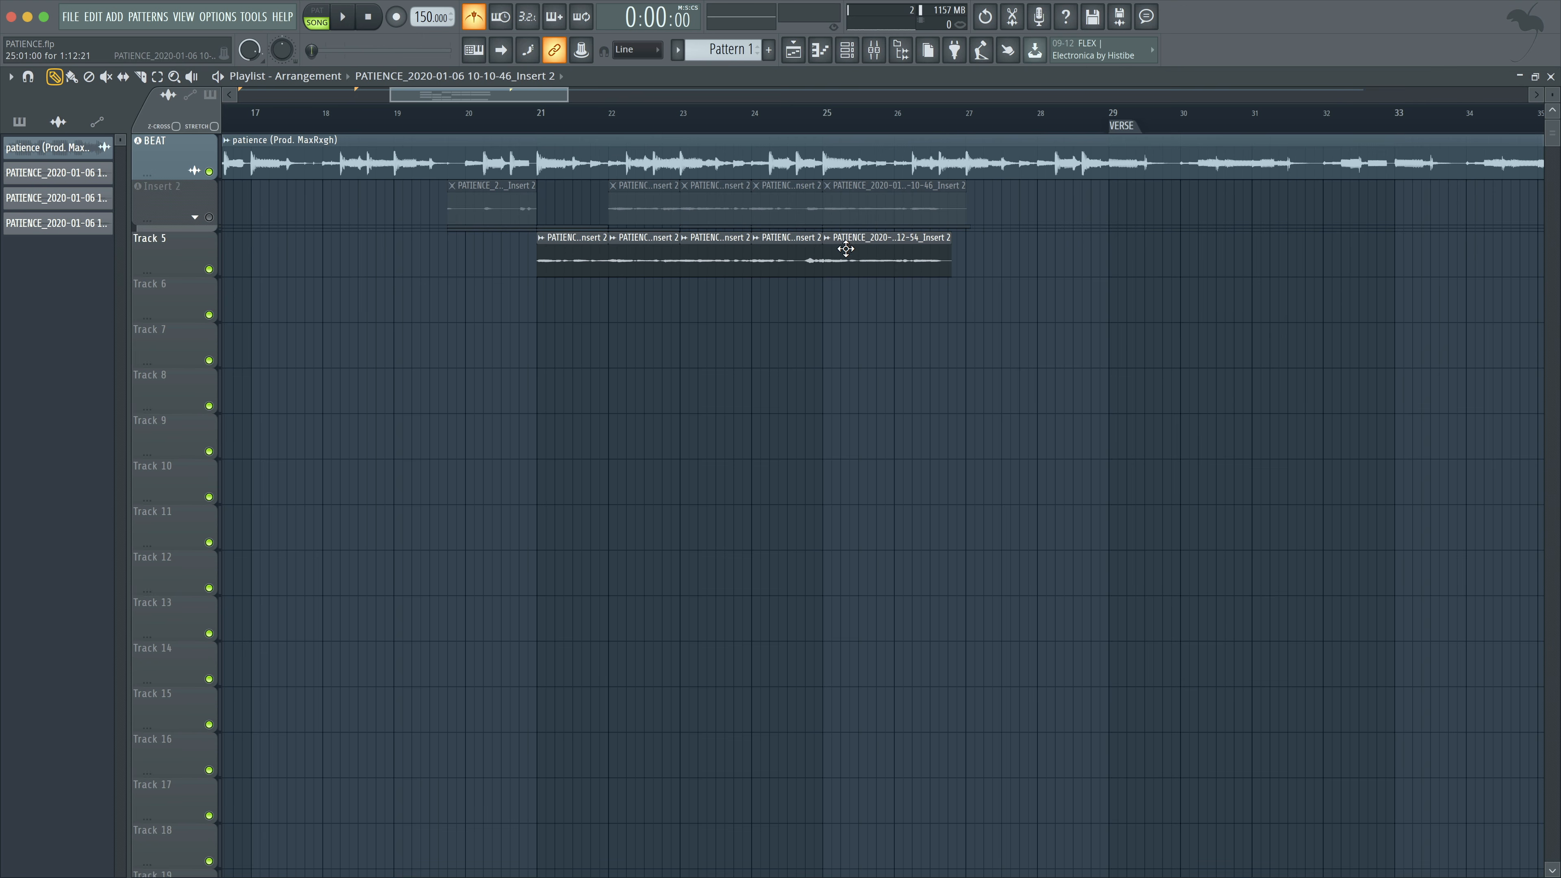
drag(530, 122, 957, 145)
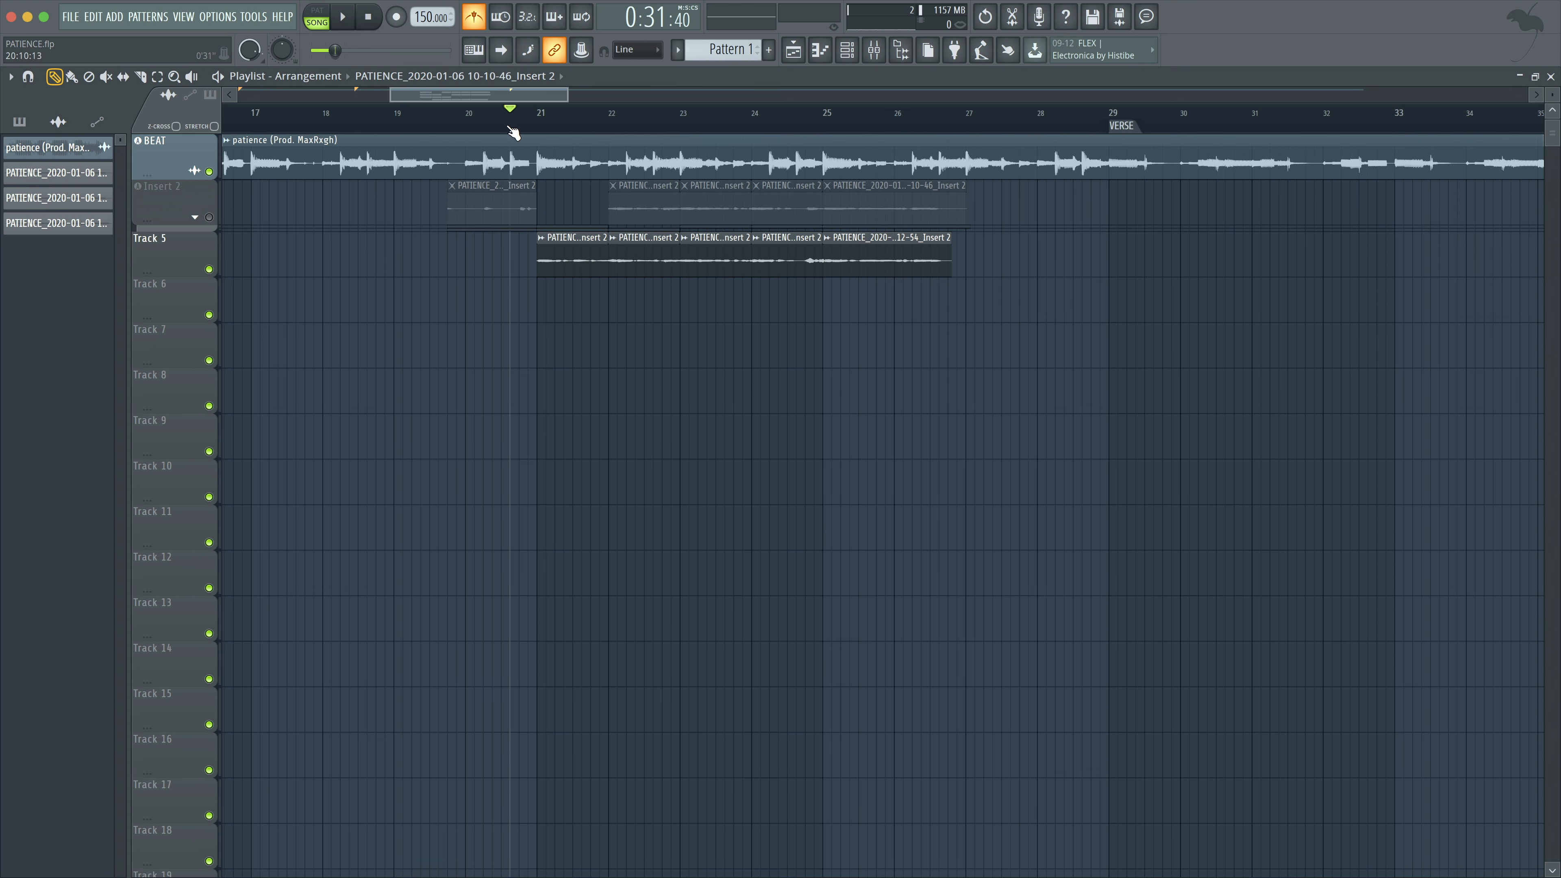
Set Track 5 to audio track mode and assign it to mixer Insert 3.
right_click(163, 247)
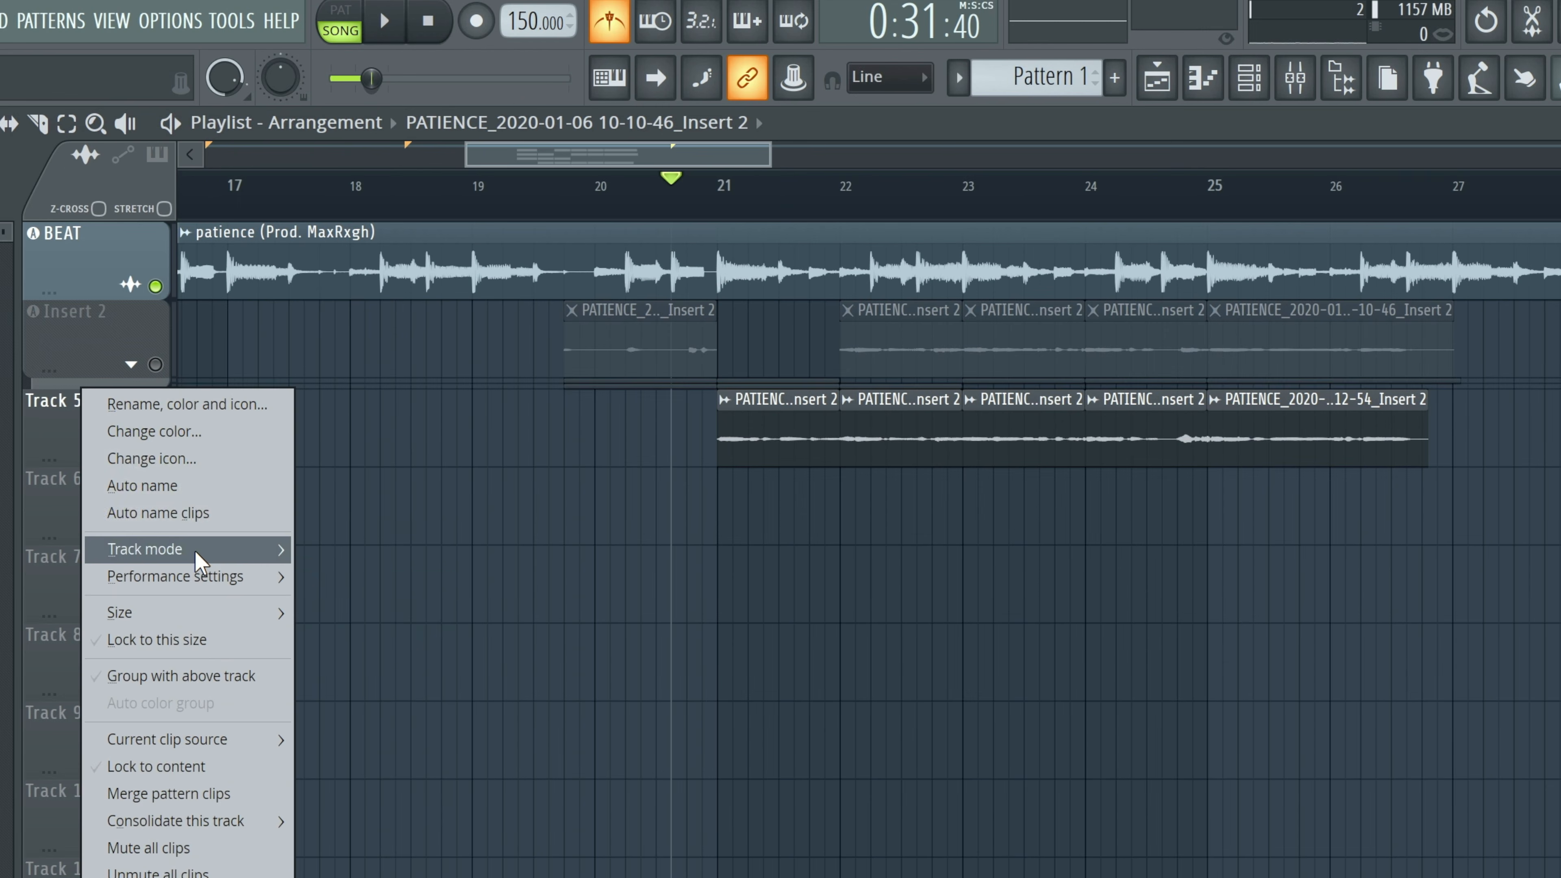
mouse_move(196, 553)
mouse_move(413, 584)
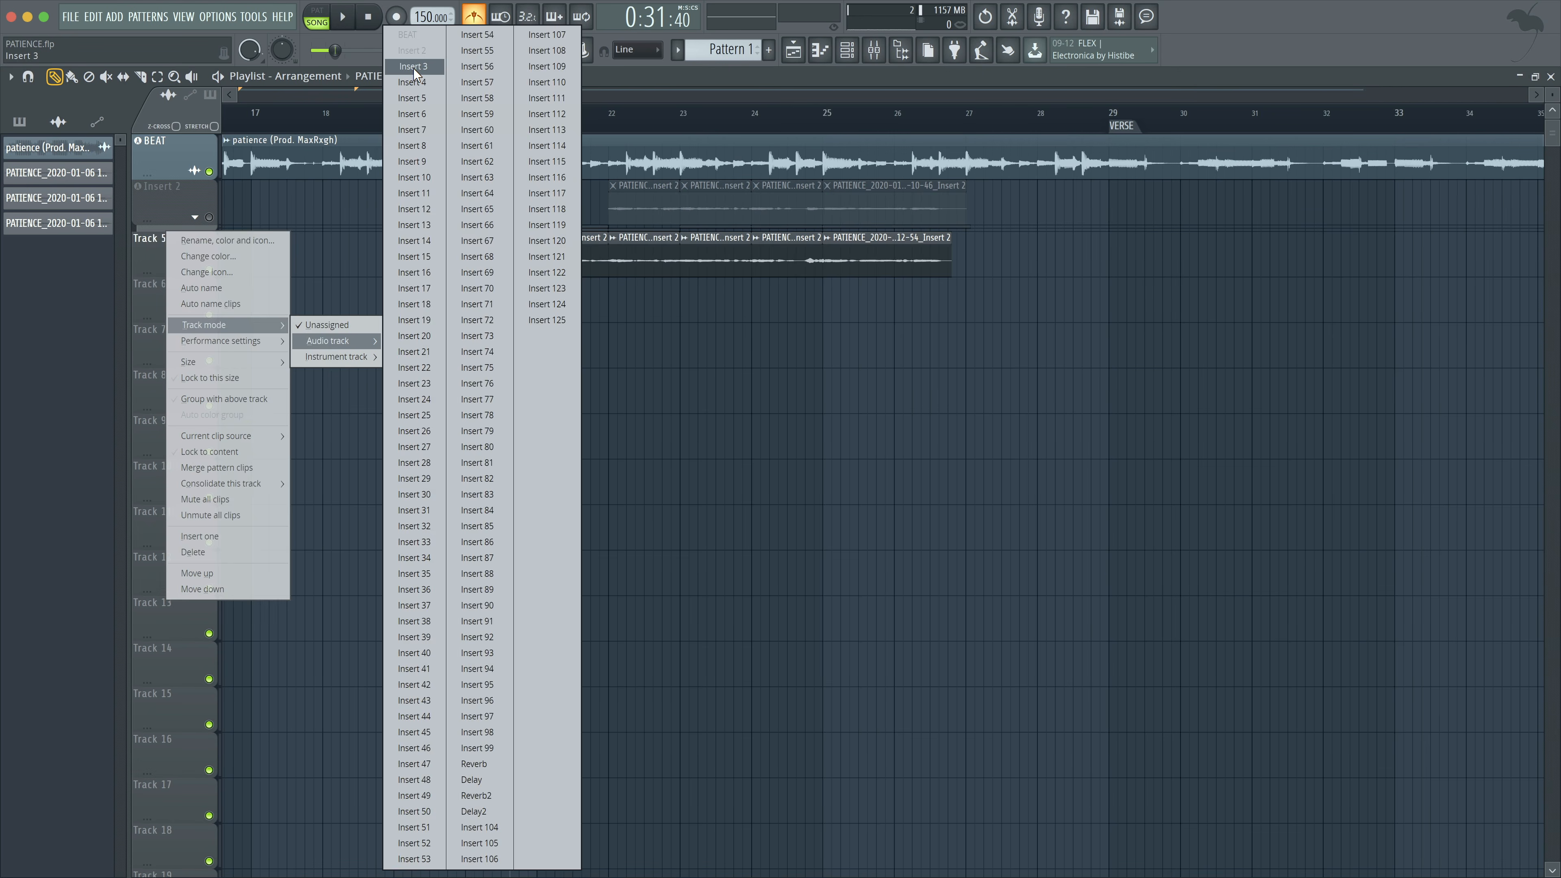
click(414, 67)
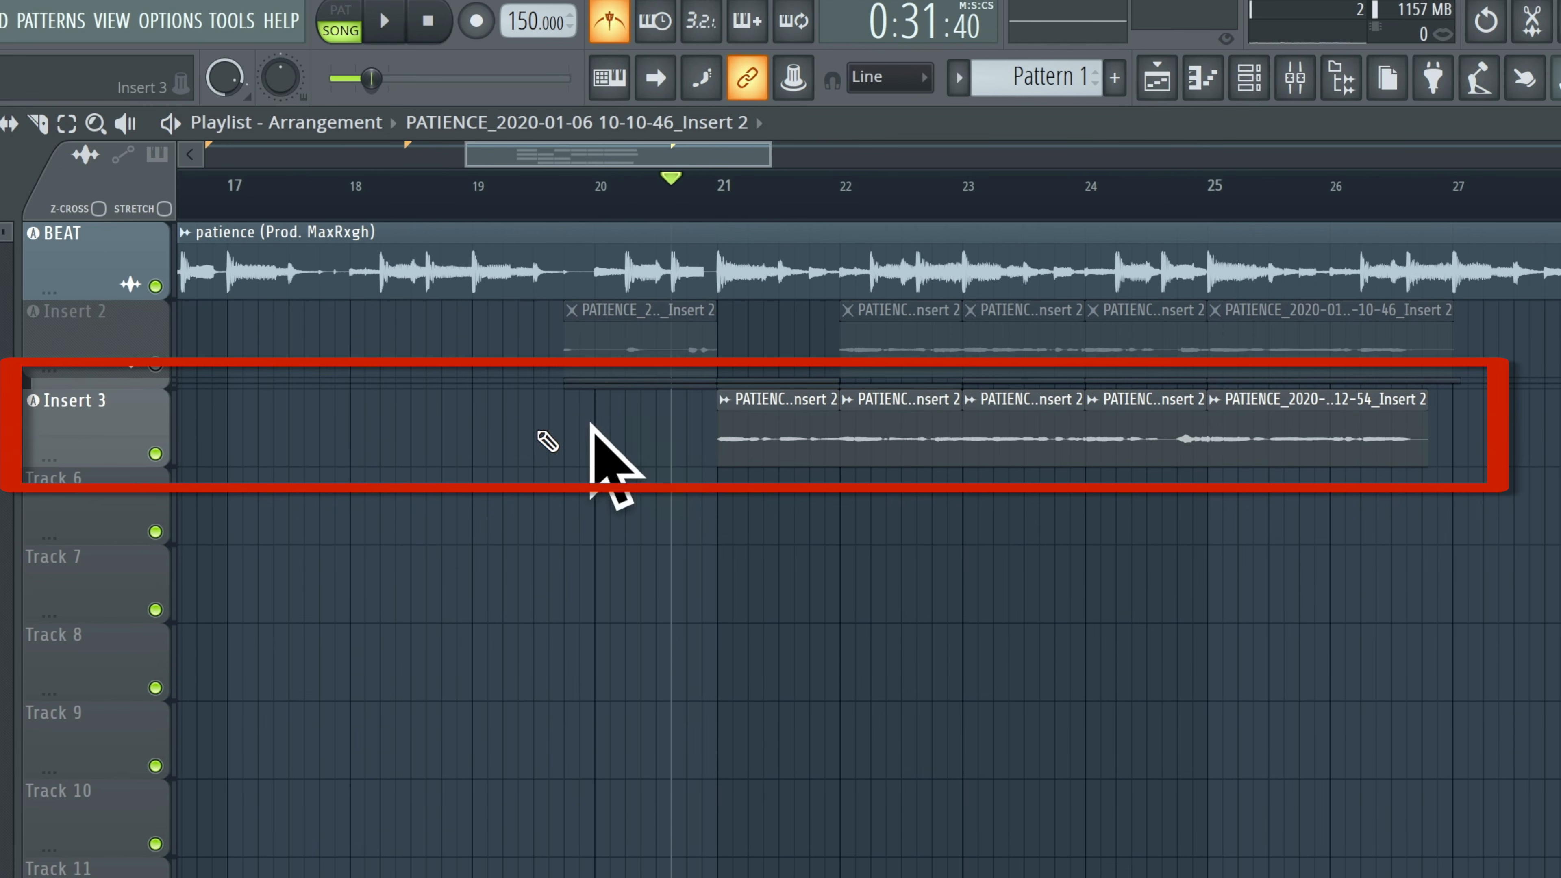
Show the mixer and rename the Insert 3 channel to HOOK.
click(1296, 78)
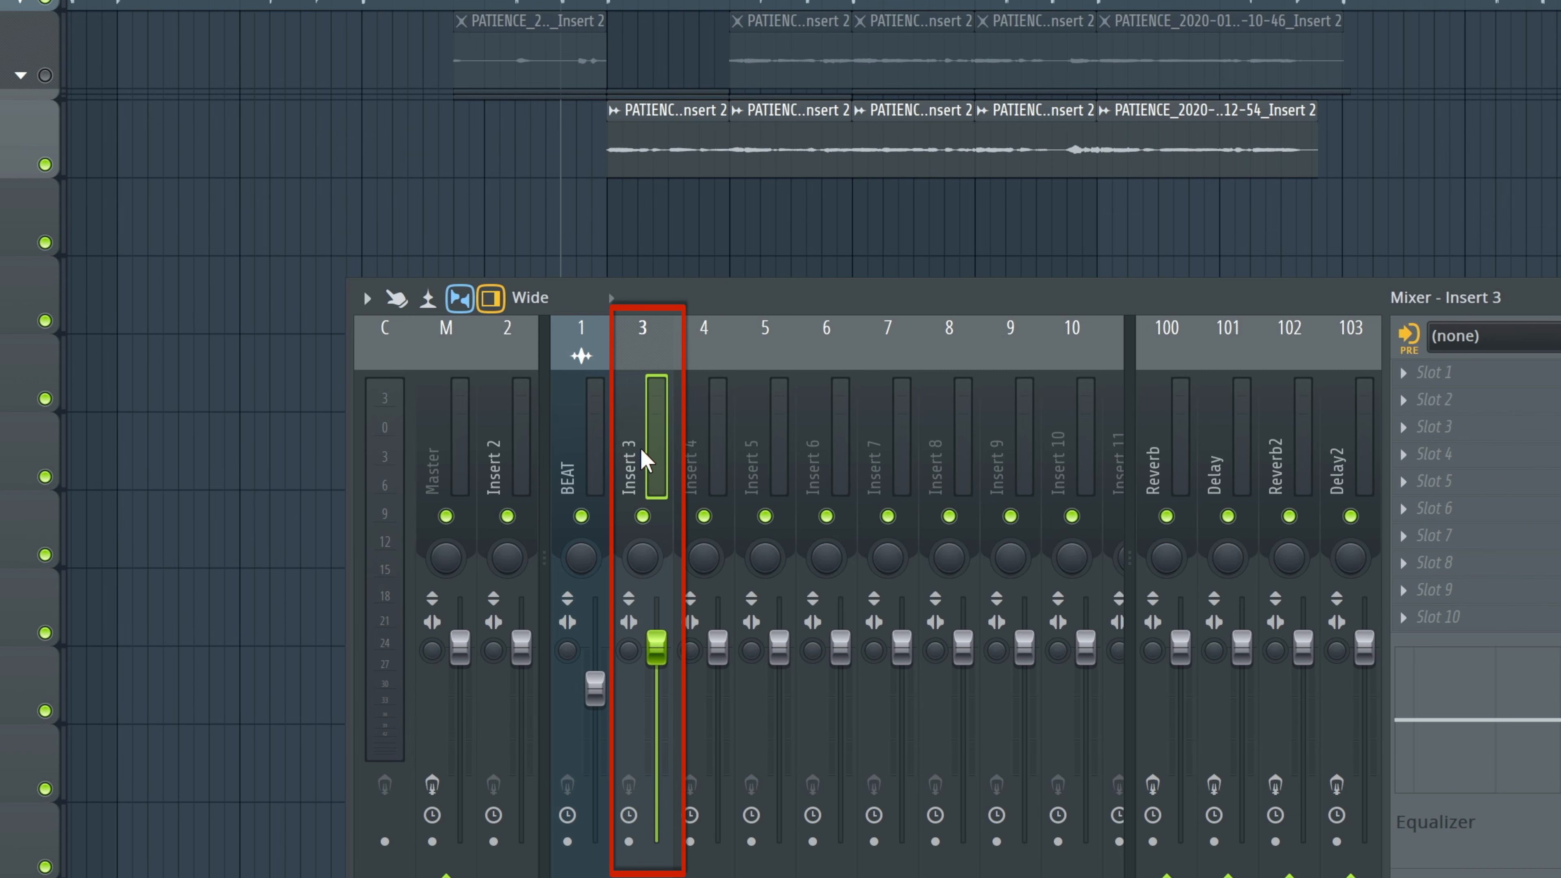
double_click(641, 454)
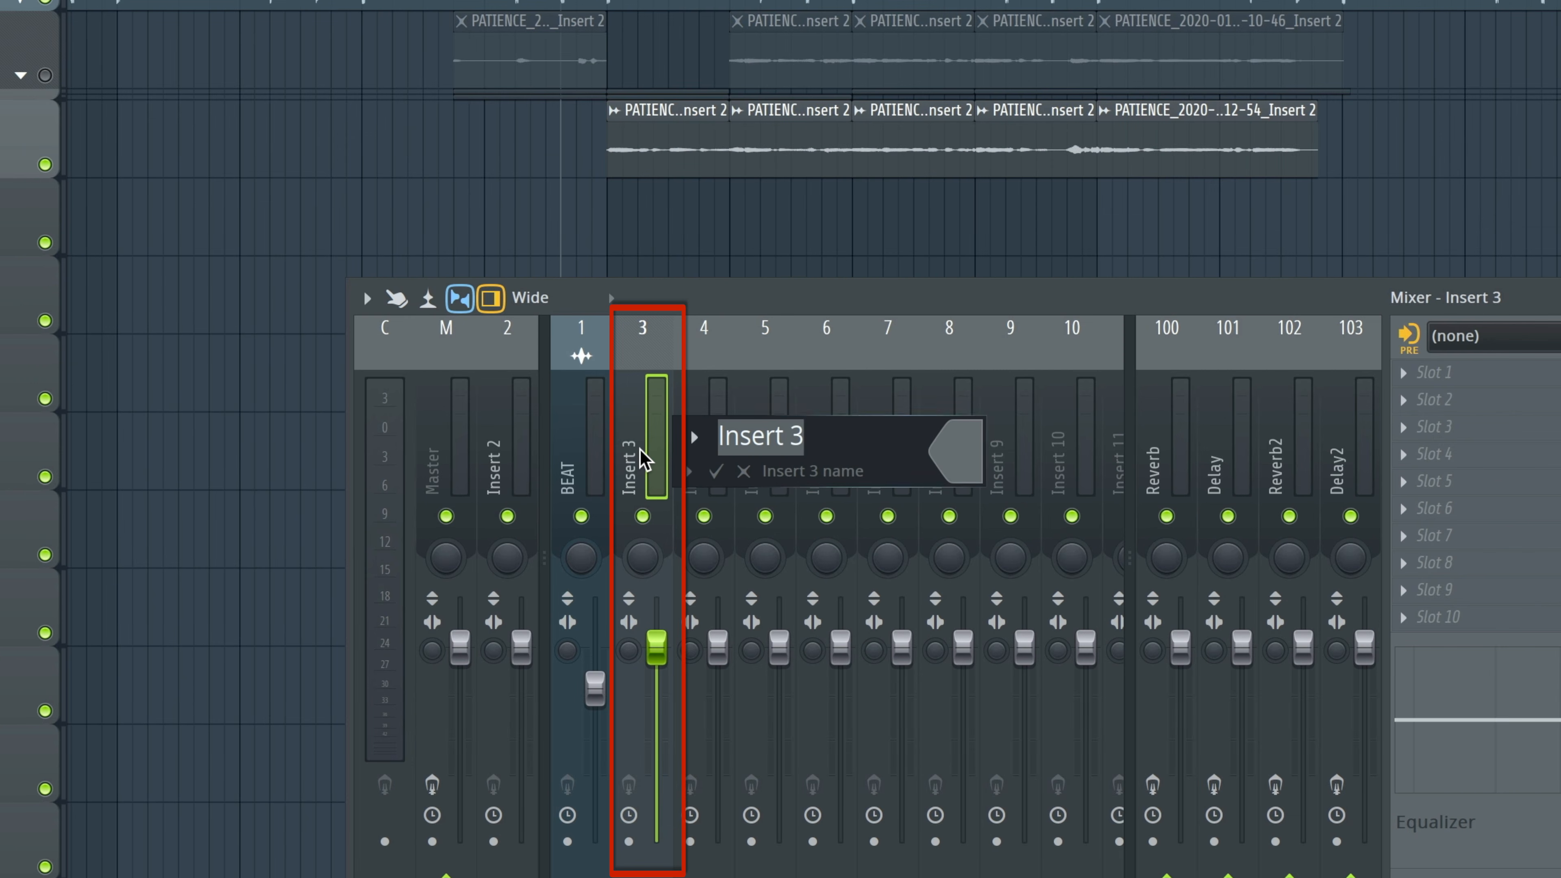
text(HOOK)
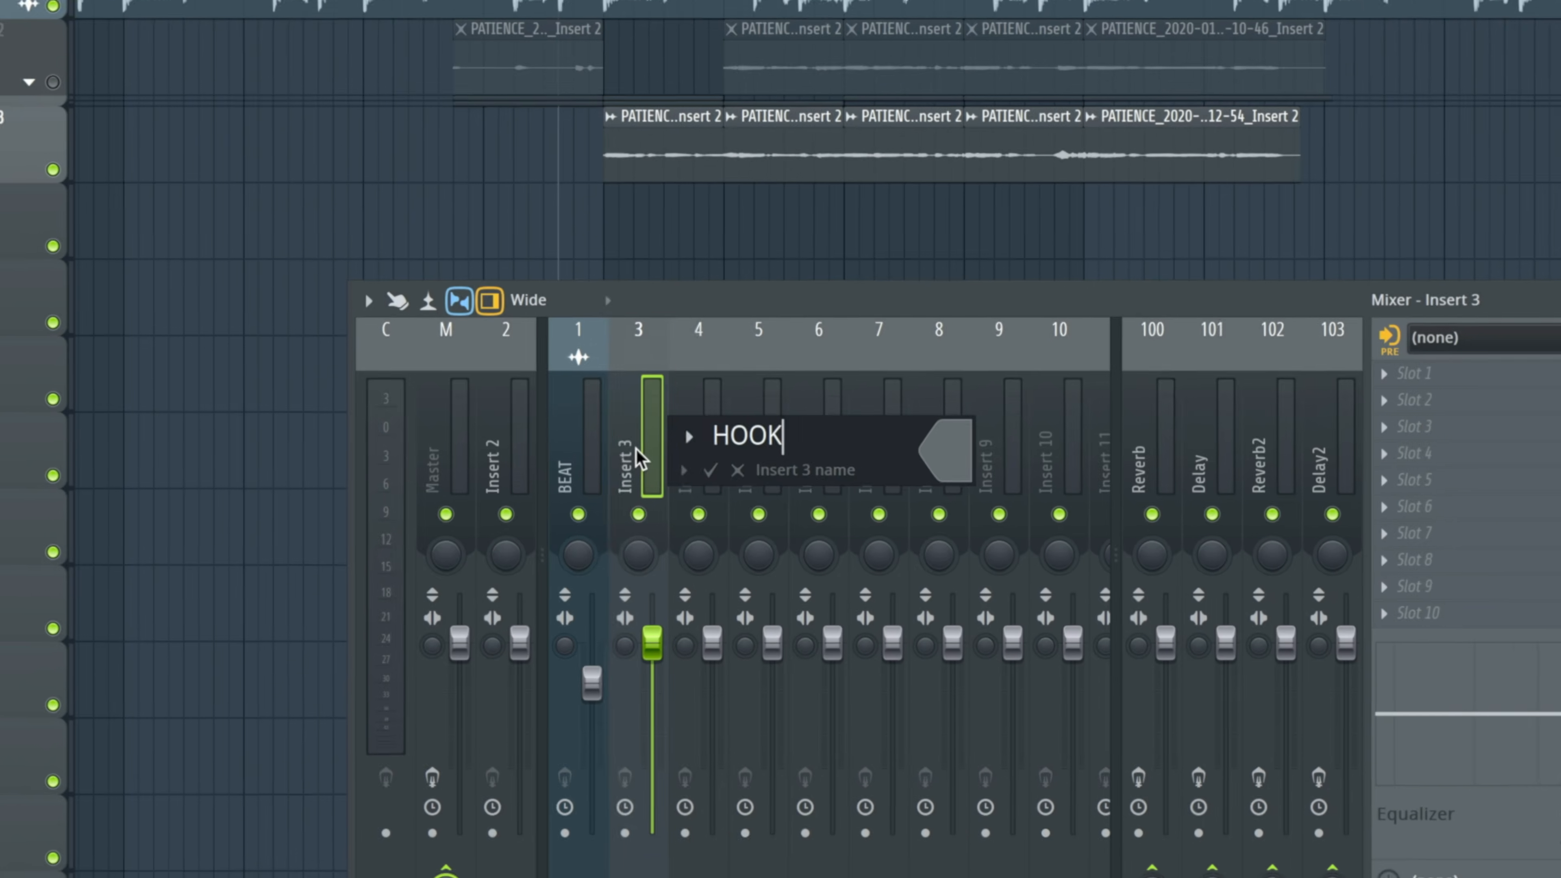
key(Return)
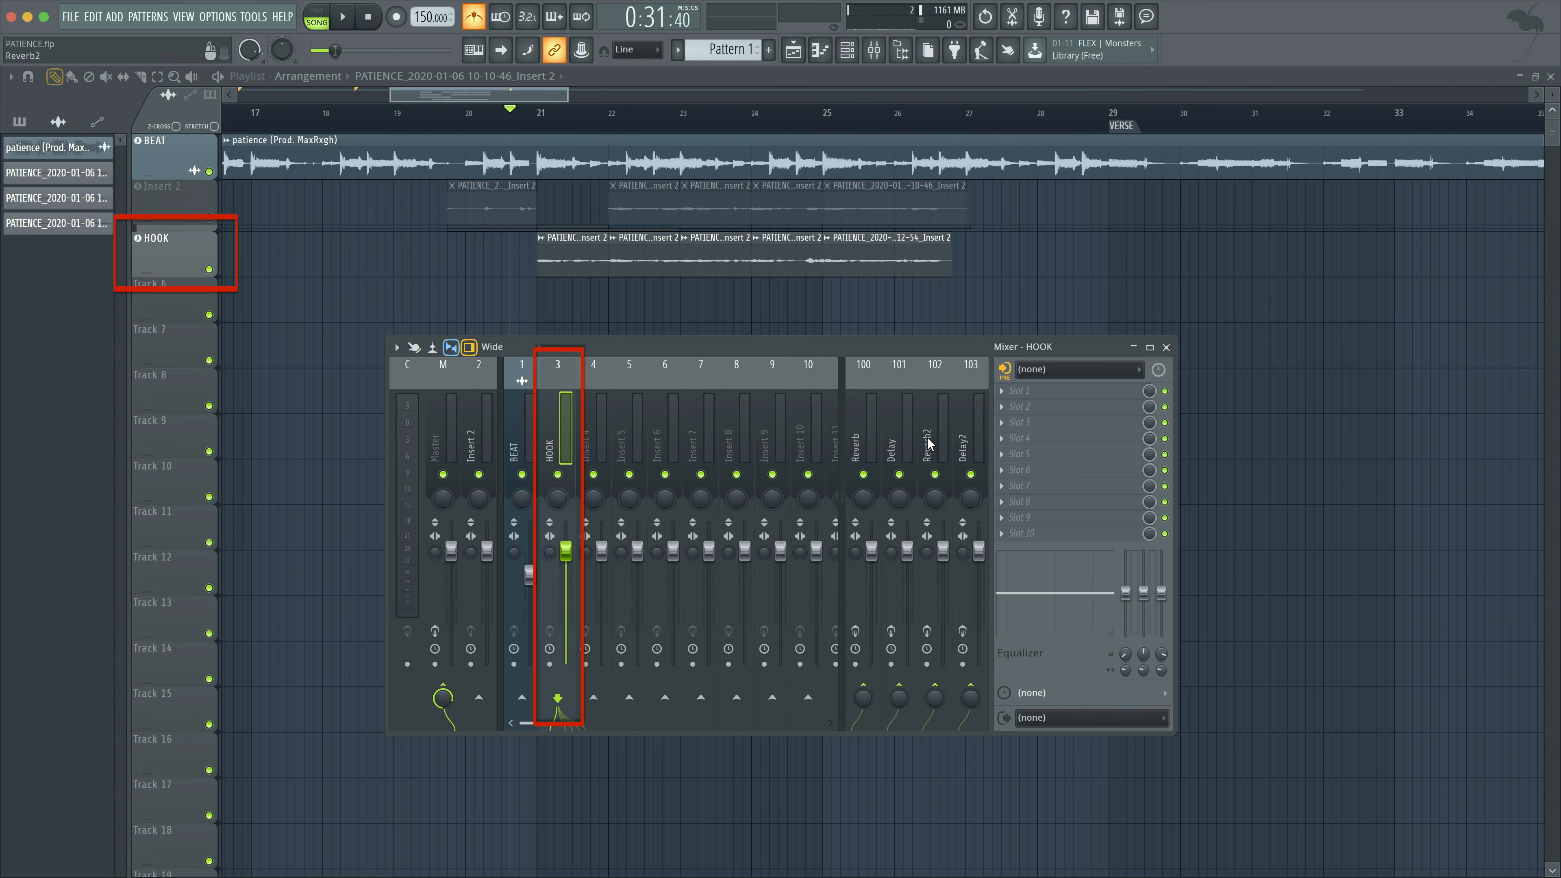
Load StudioRack Mono into the HOOK channel's first effect slot and apply the Key MIXING 1 user preset.
click(1039, 392)
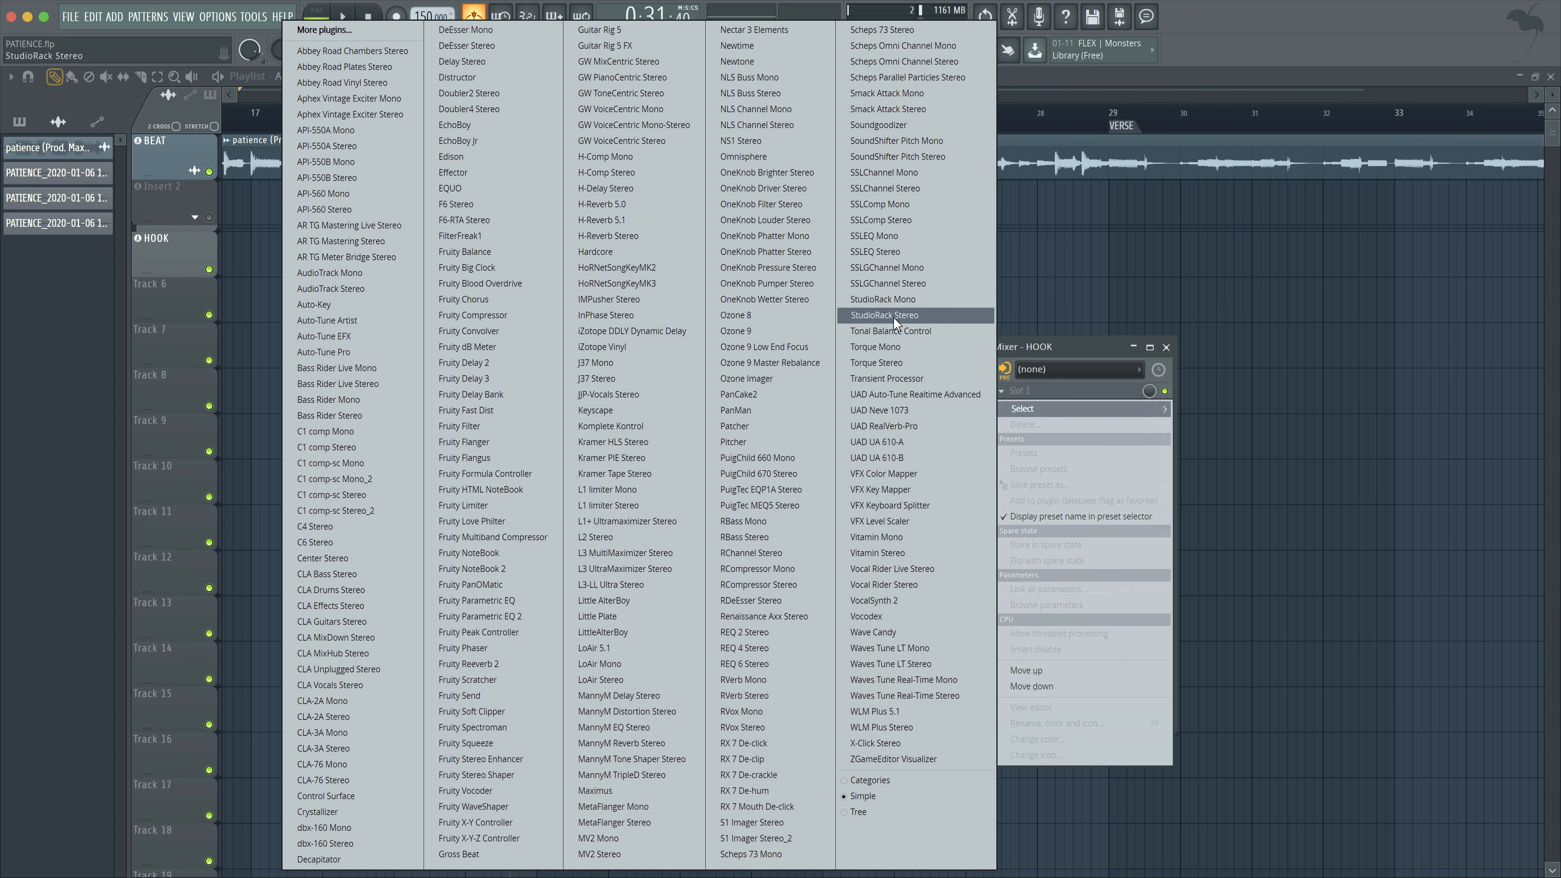
click(911, 300)
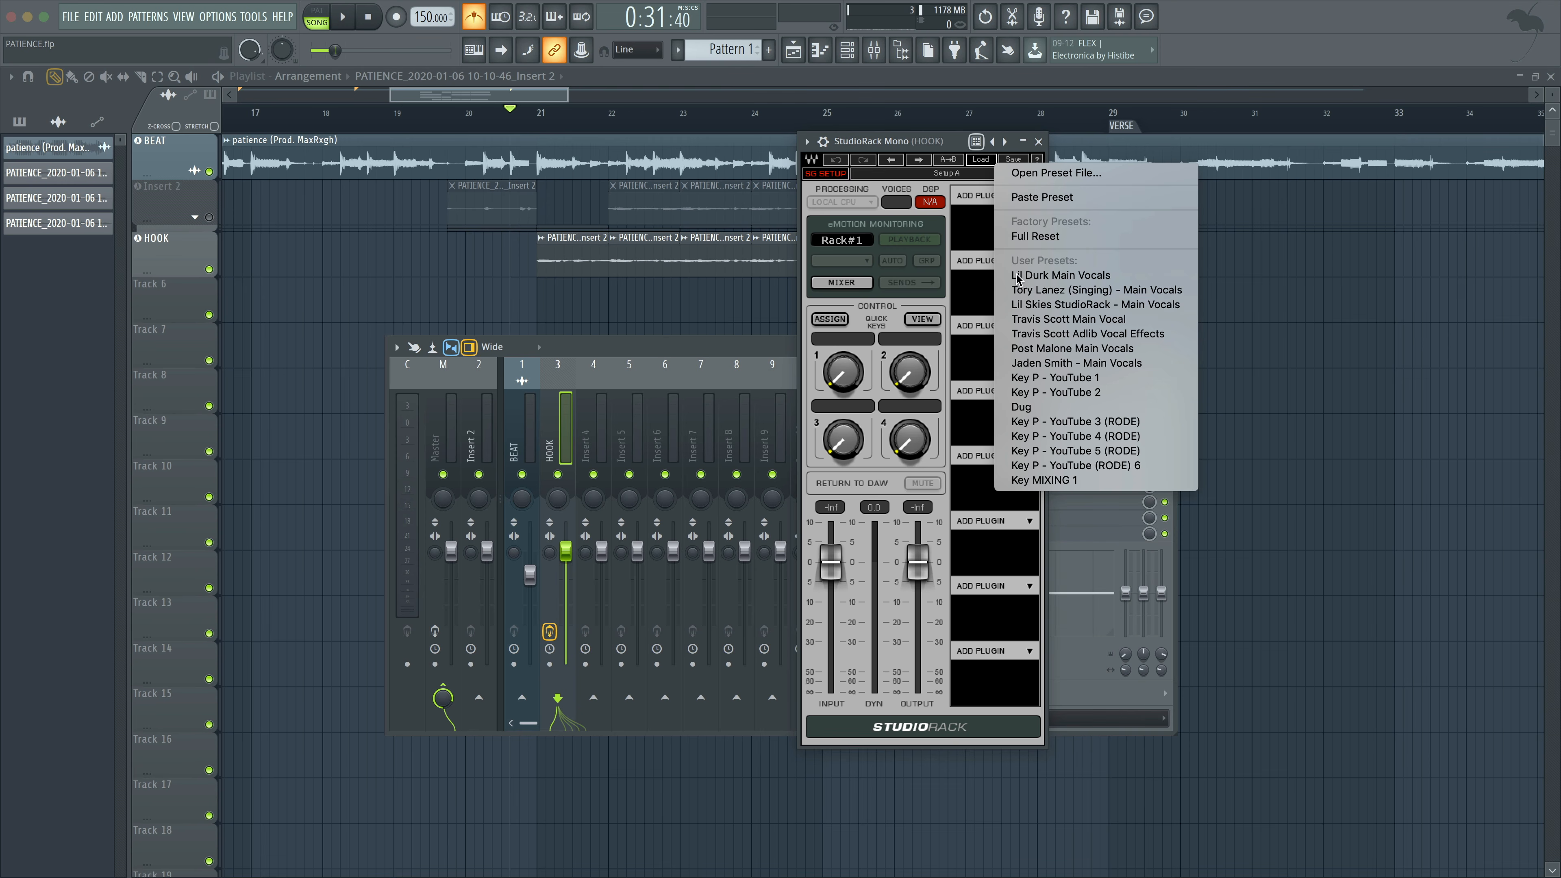
click(1060, 484)
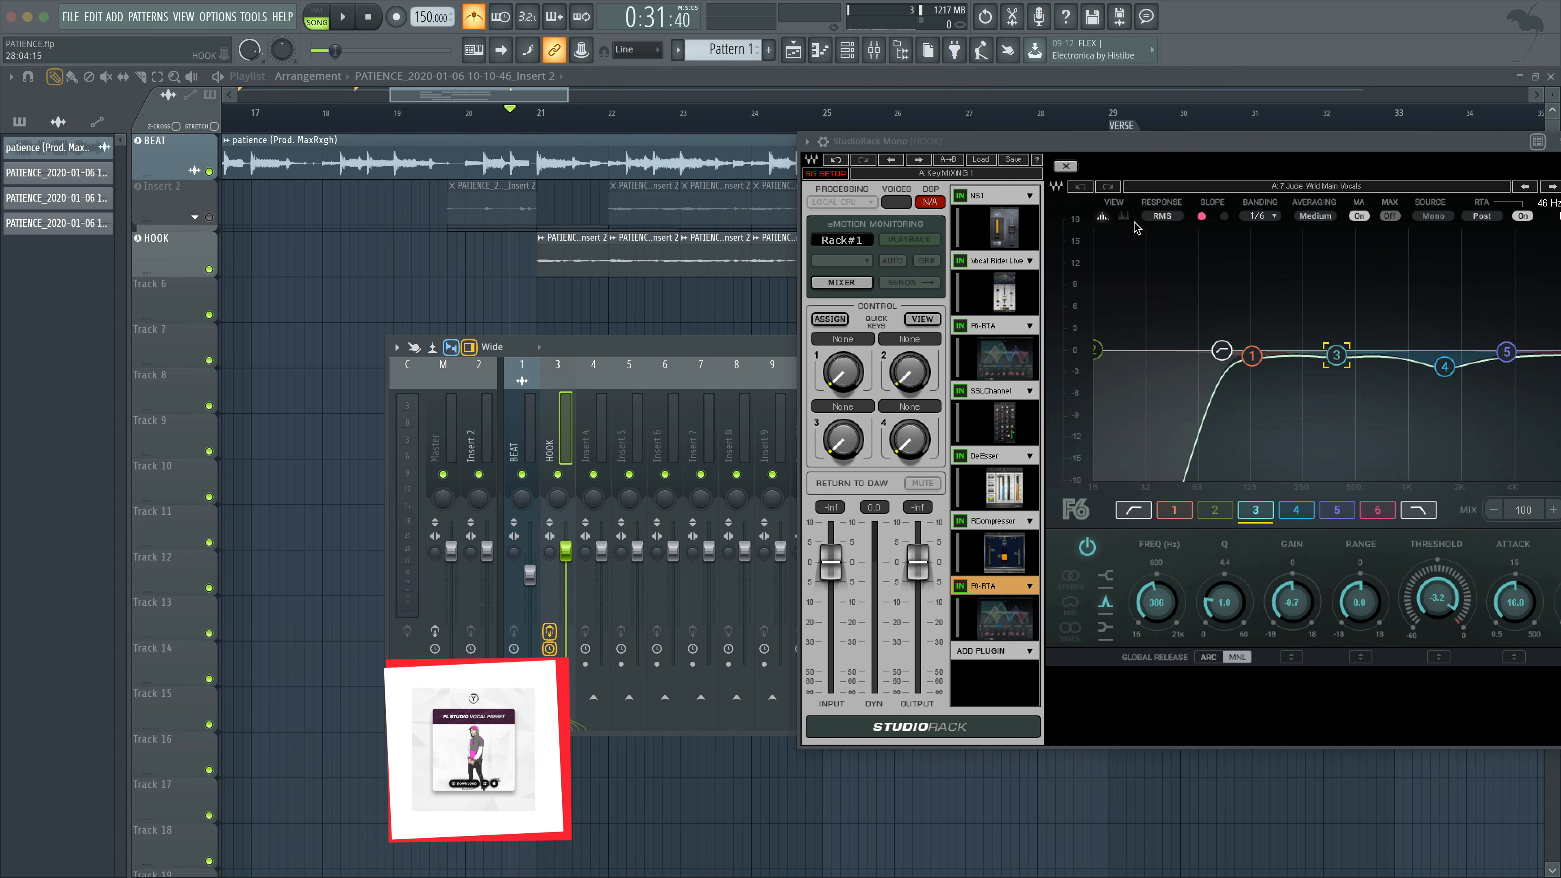